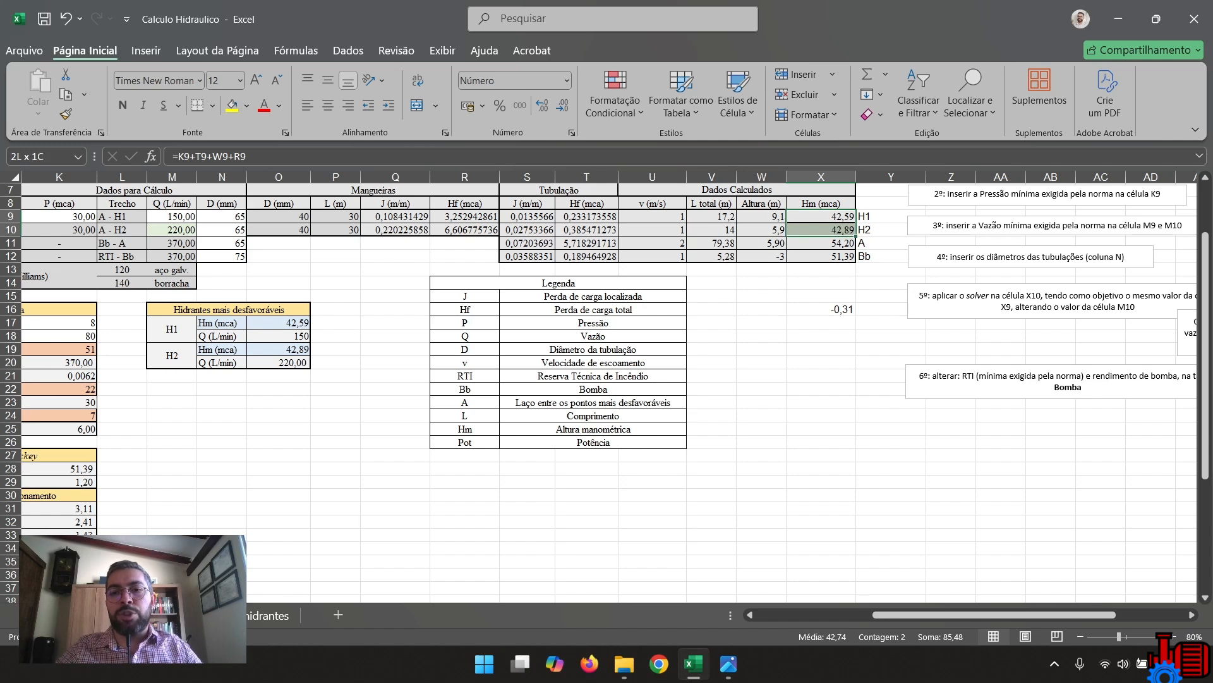
# Set the A - H2 flow rate in cell M10 to 150 L/min and inspect the Hm difference in X16.
pyautogui.click(821, 230)
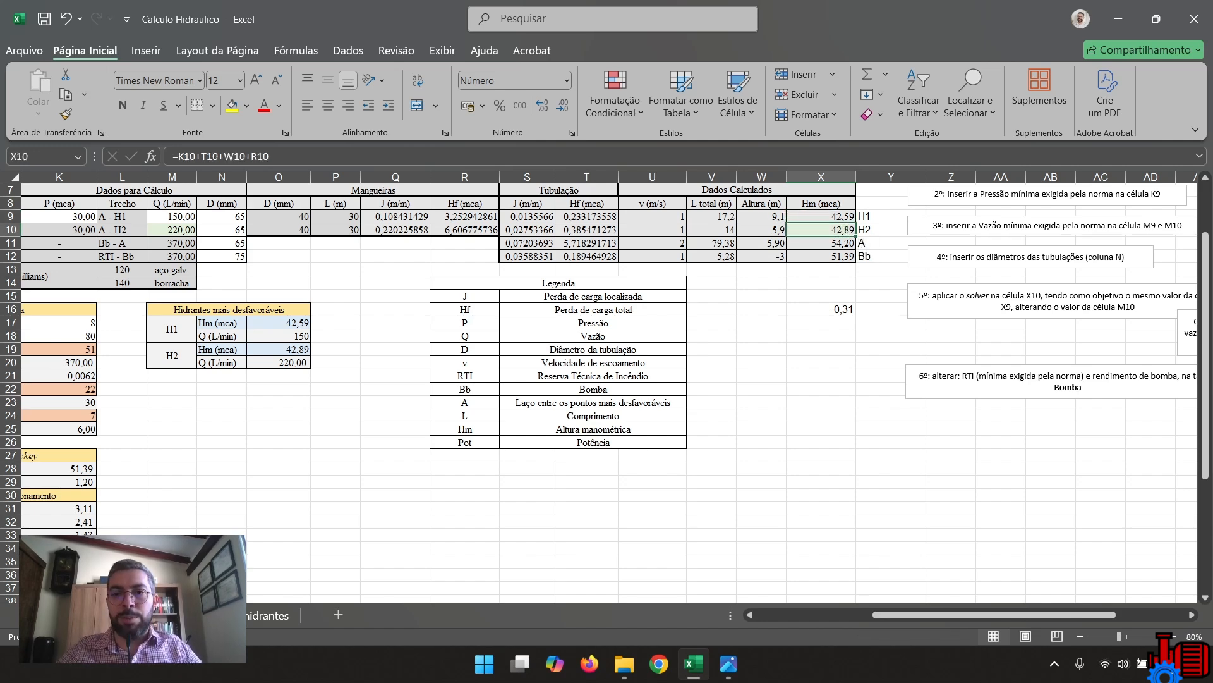
pyautogui.click(172, 230)
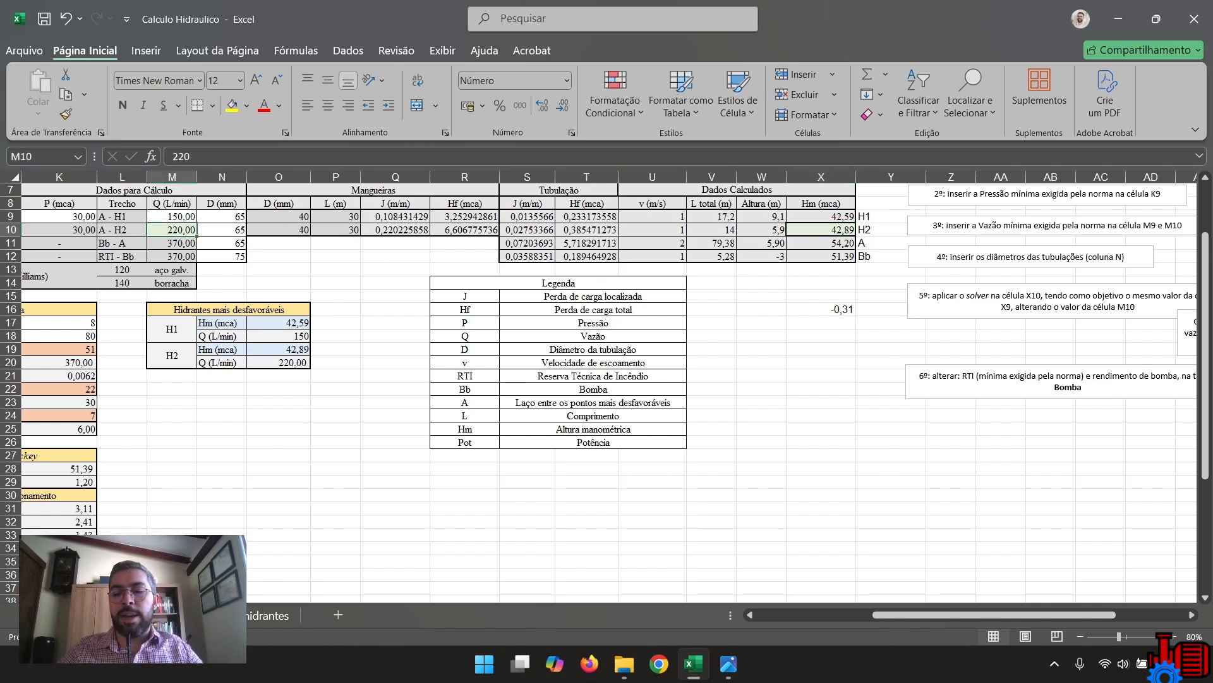
pyautogui.write('150')
pyautogui.press('Return')
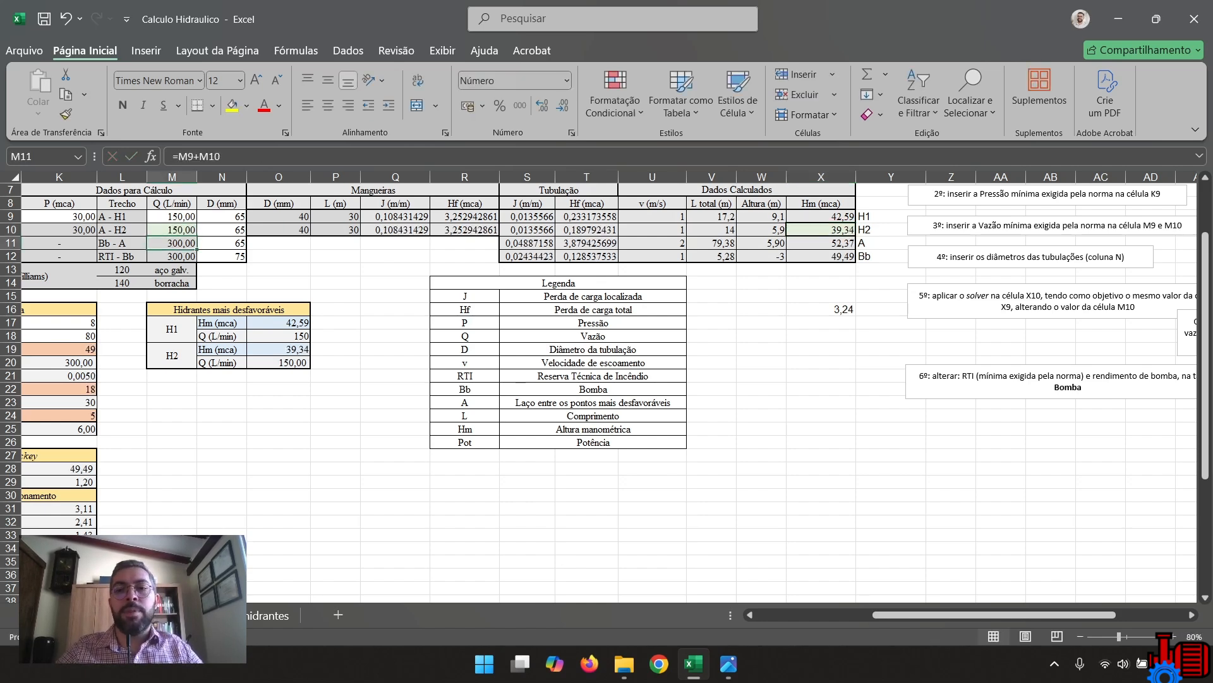
pyautogui.click(821, 310)
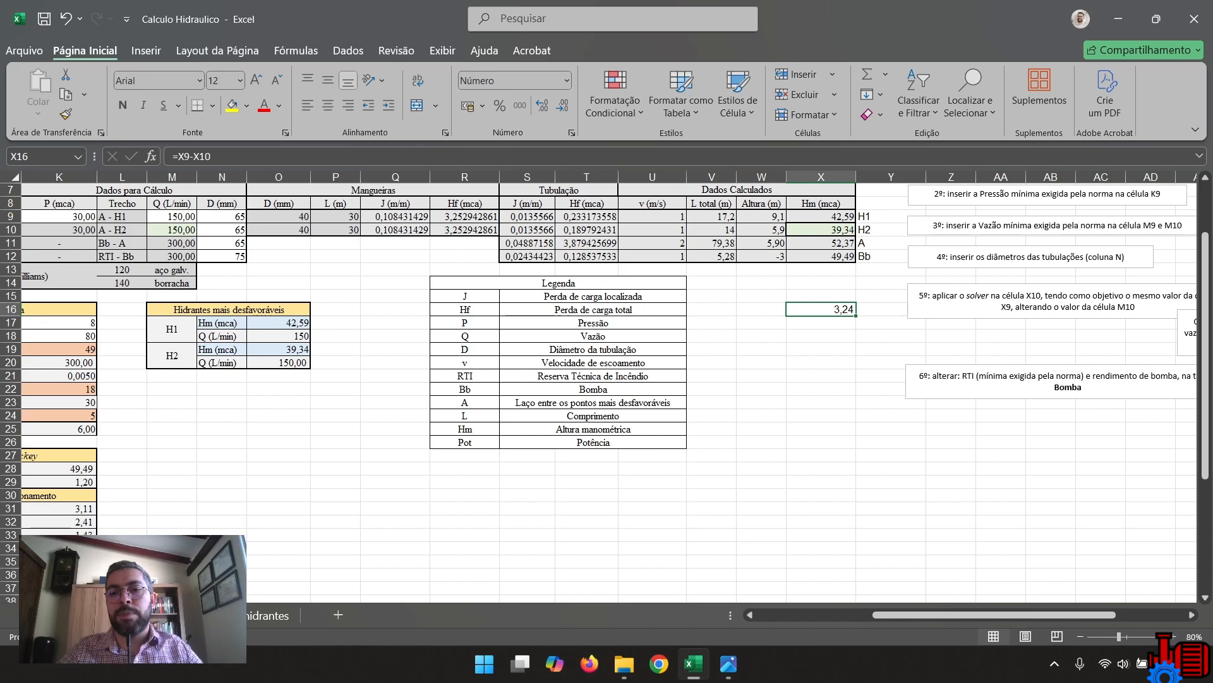
pyautogui.moveTo(821, 297); pyautogui.dragTo(821, 336)
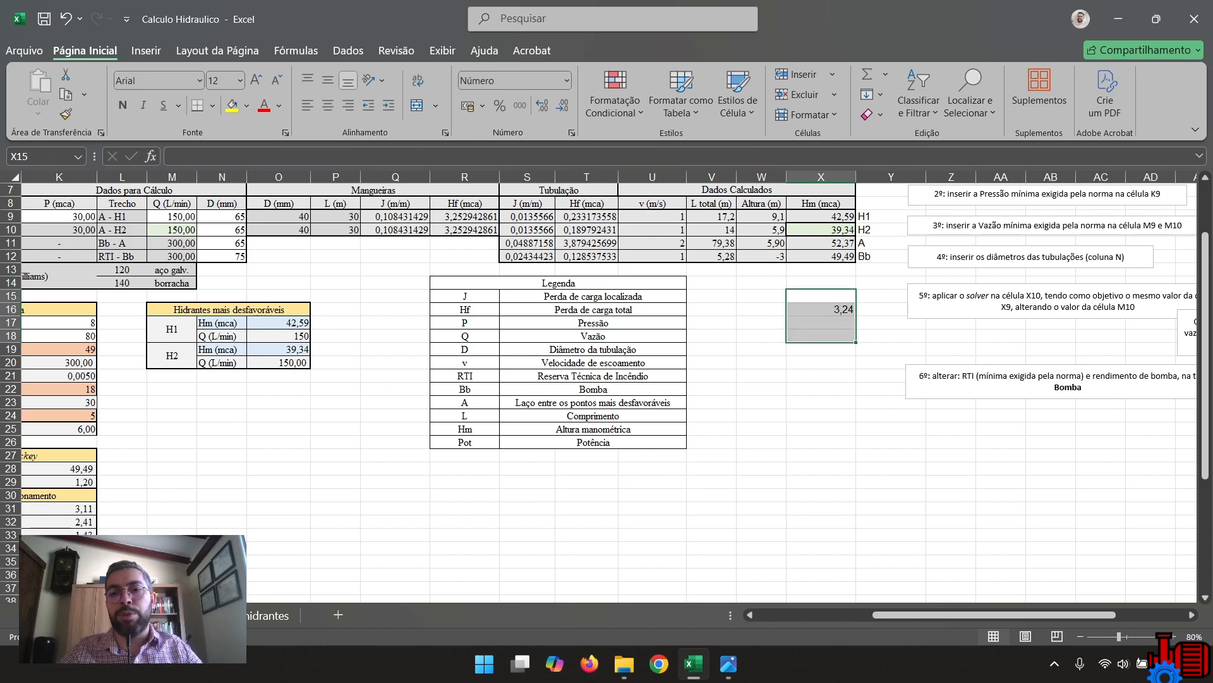
pyautogui.click(821, 310)
# Set the A - H2 flow rate in cell M10 to 220 L/min.
pyautogui.click(171, 230)
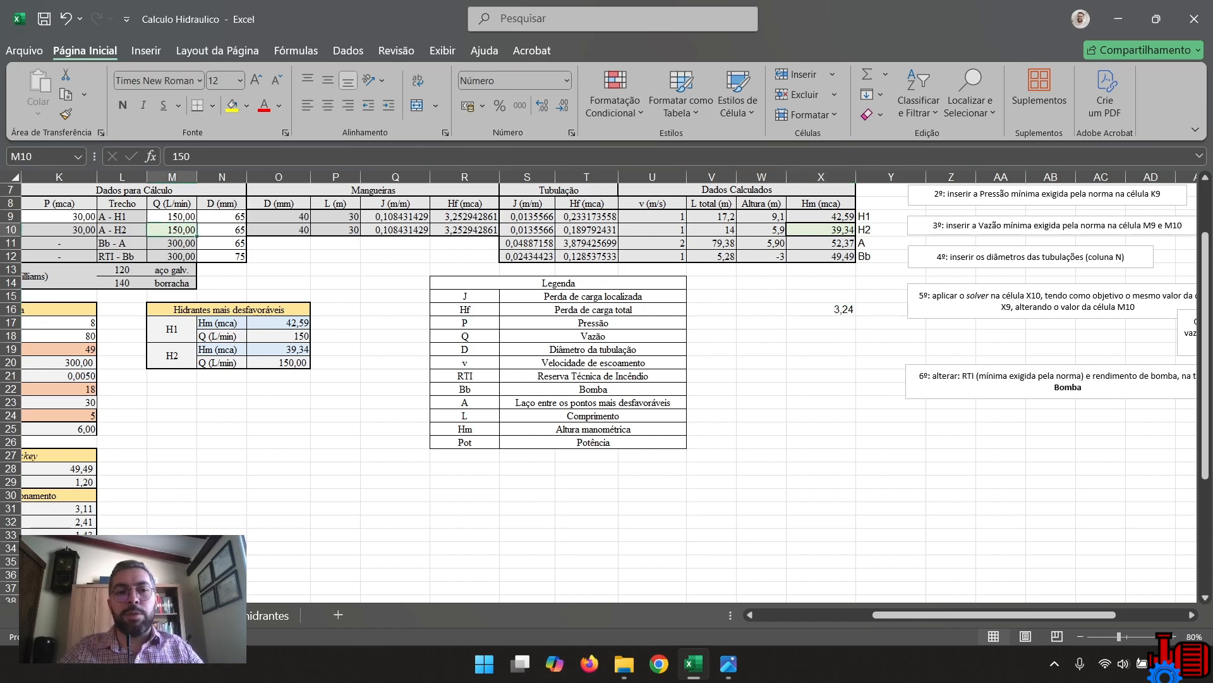
pyautogui.write('220')
pyautogui.press('Return')
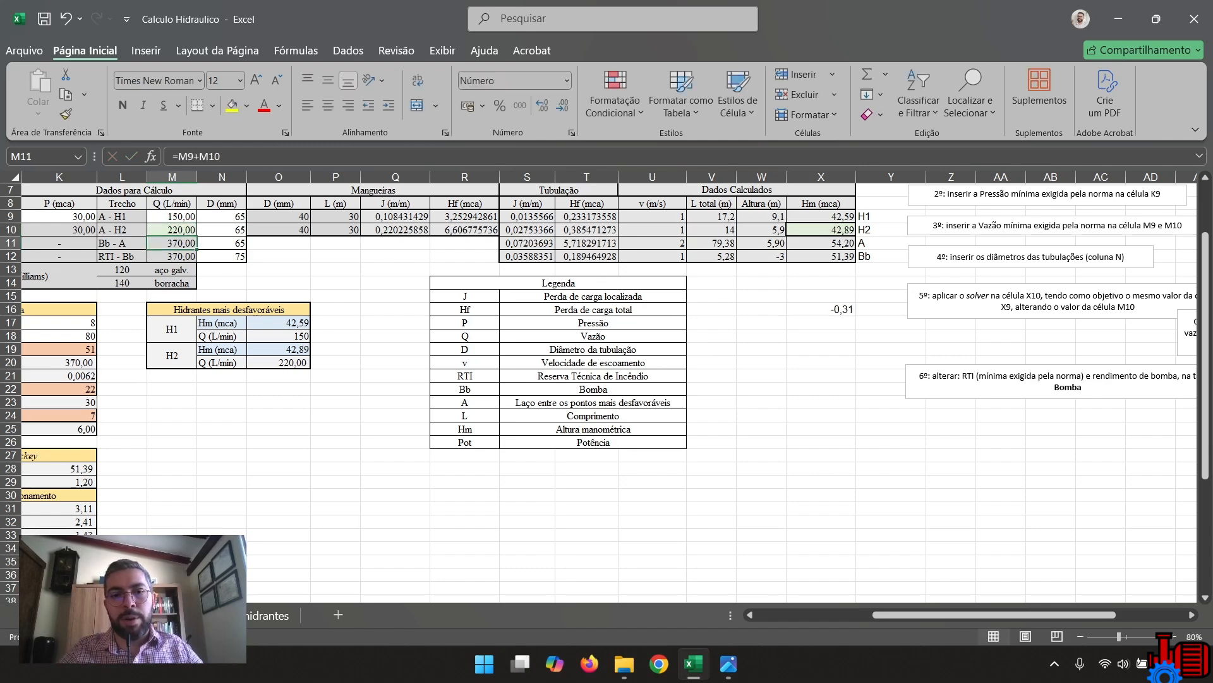
# Switch to the ProboCalc v.2.5.2 folder in File Explorer and delete the three Memorial_Calc_Hidraulico files.
pyautogui.hscroll(-5, 607, 360)
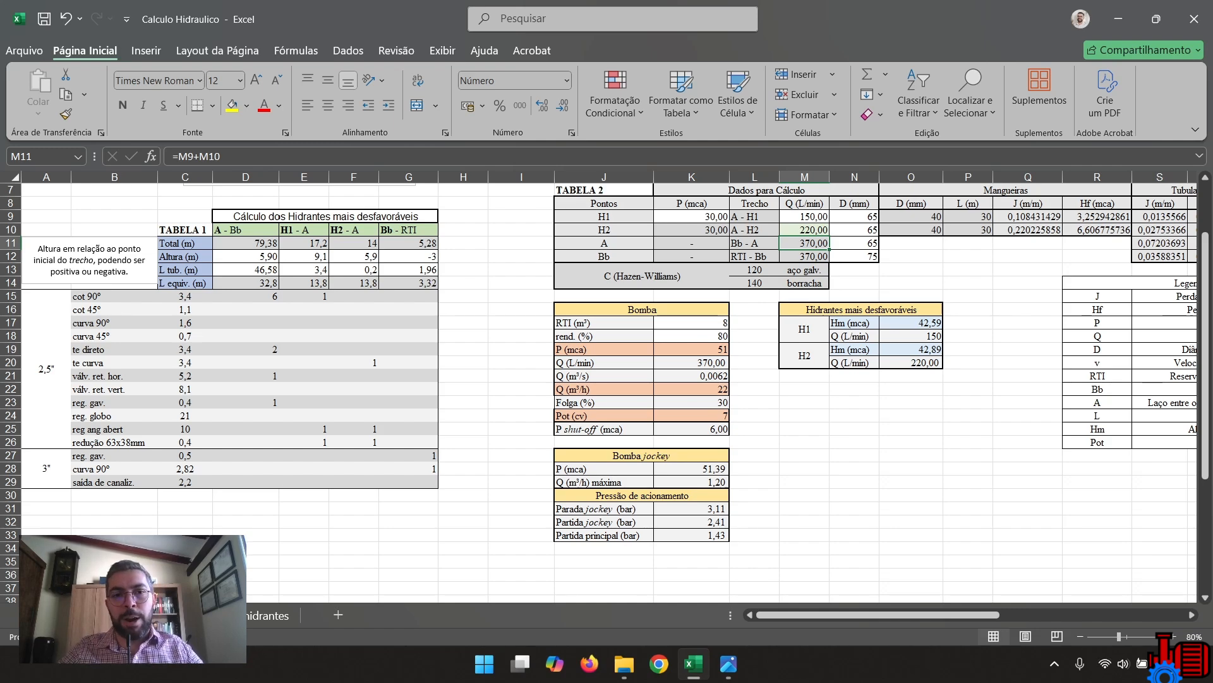
pyautogui.scroll(2, 607, 392)
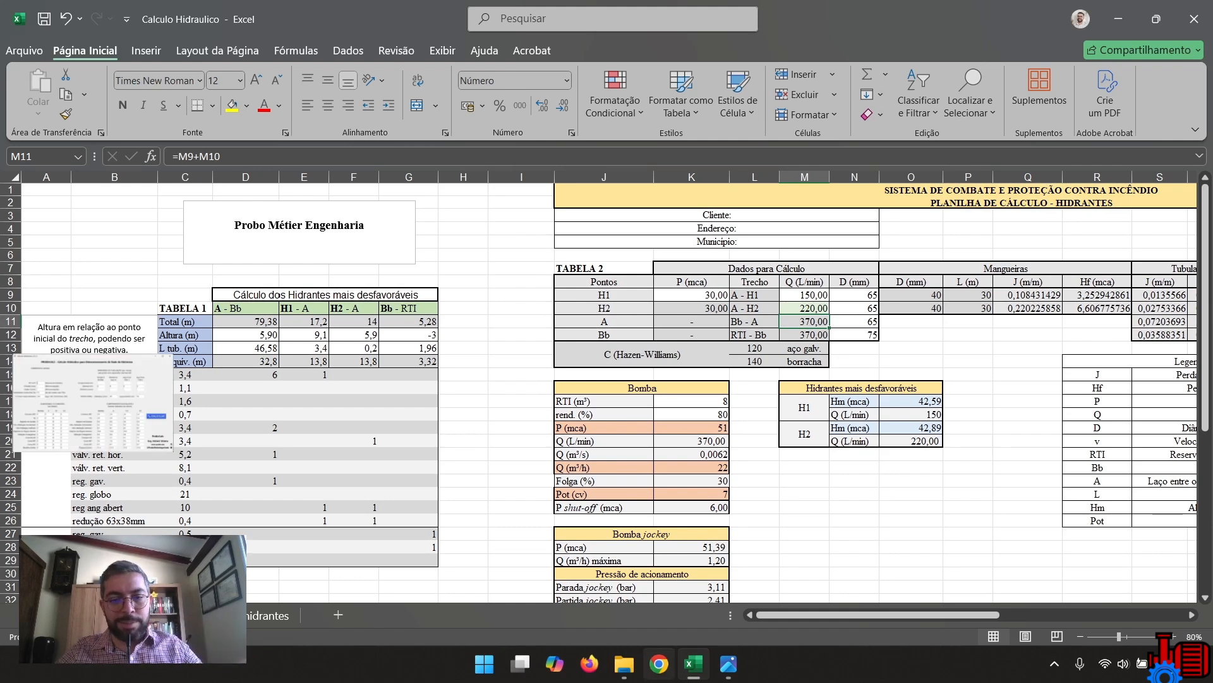
pyautogui.moveTo(624, 663)
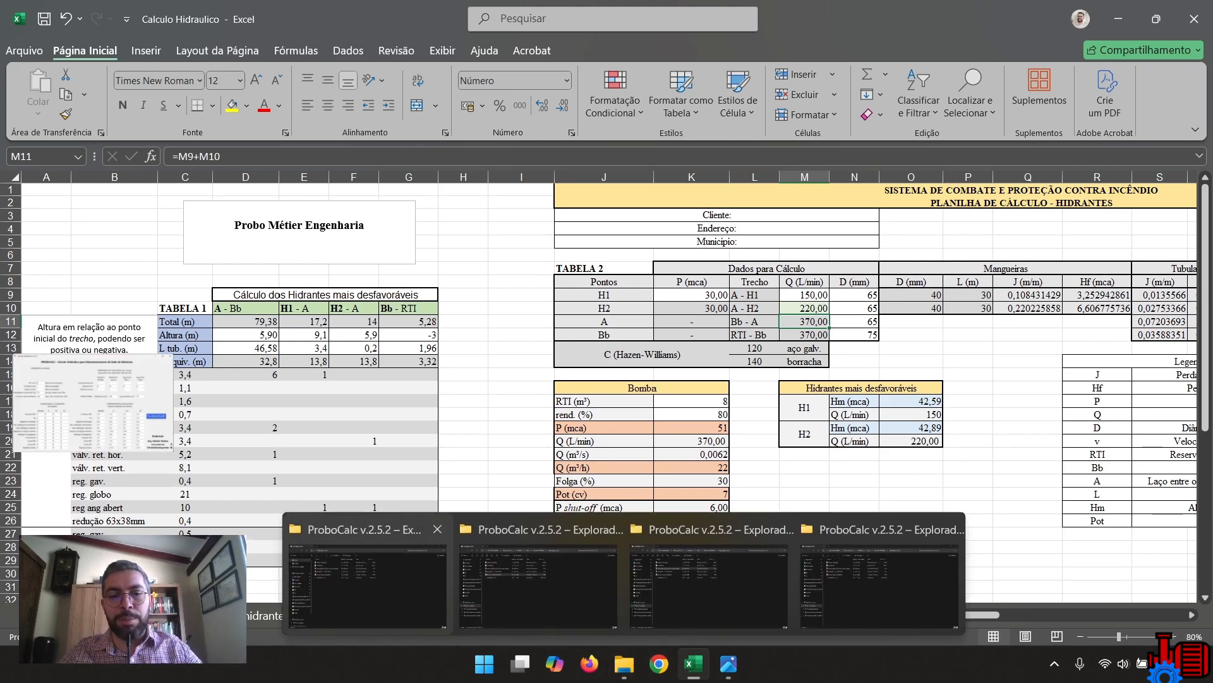
pyautogui.click(366, 581)
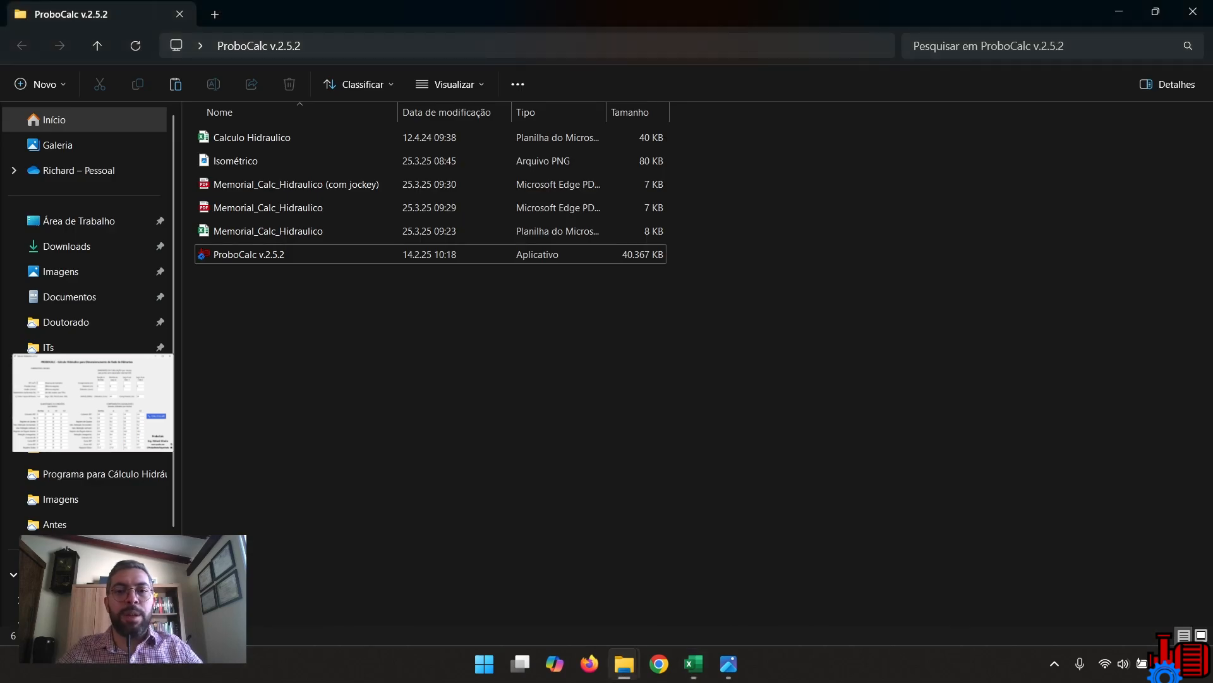
pyautogui.moveTo(724, 179); pyautogui.dragTo(447, 228)
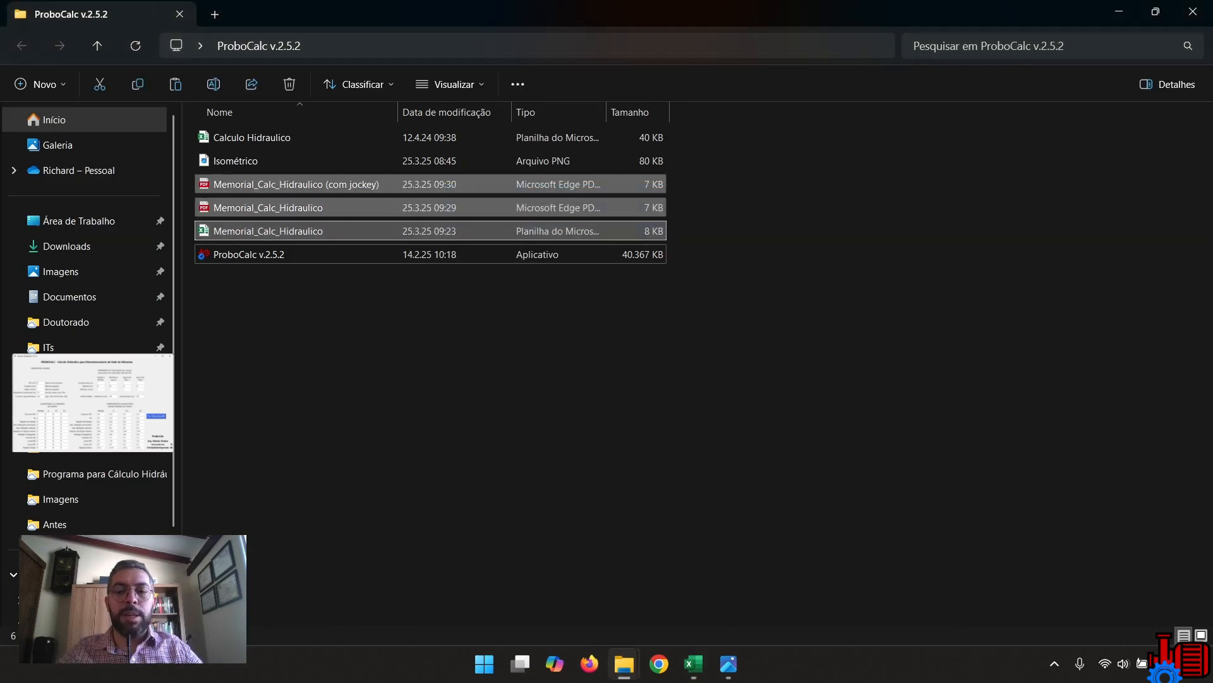
pyautogui.press('Delete')
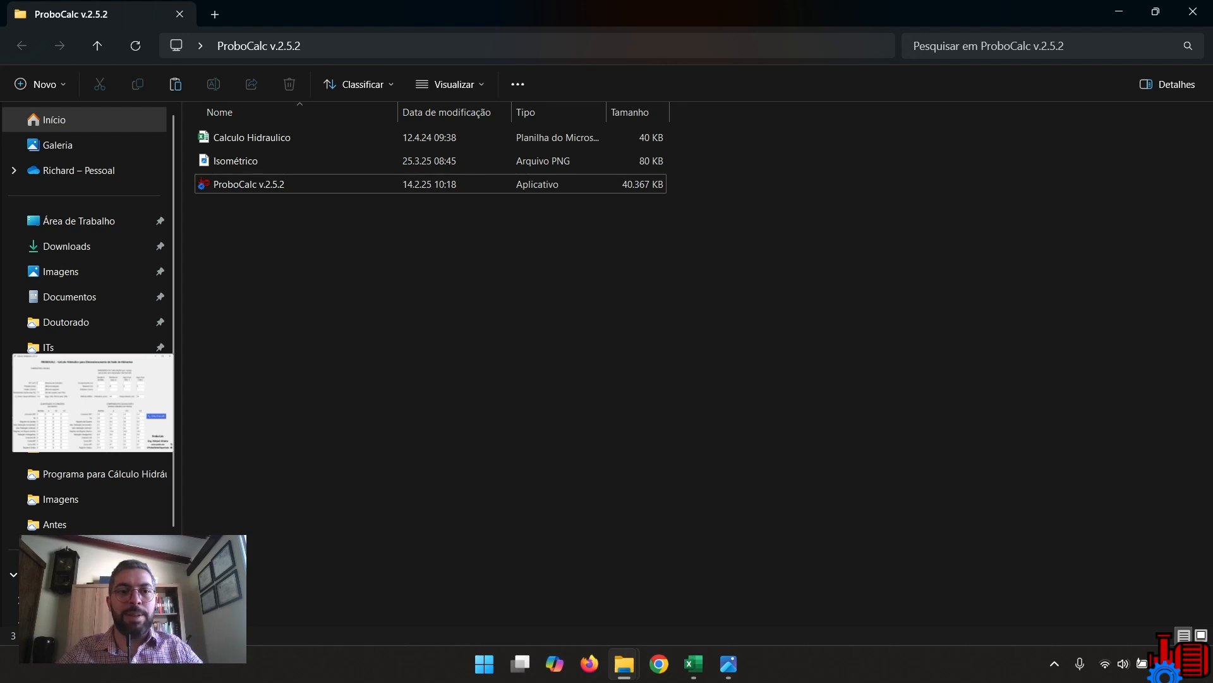
# Launch ProboCalc v.2.5.2 and enter an RTI of 20 m³, a minimum pressure of 65 mca and a minimum flow of 200 L/min.
pyautogui.click(405, 184)
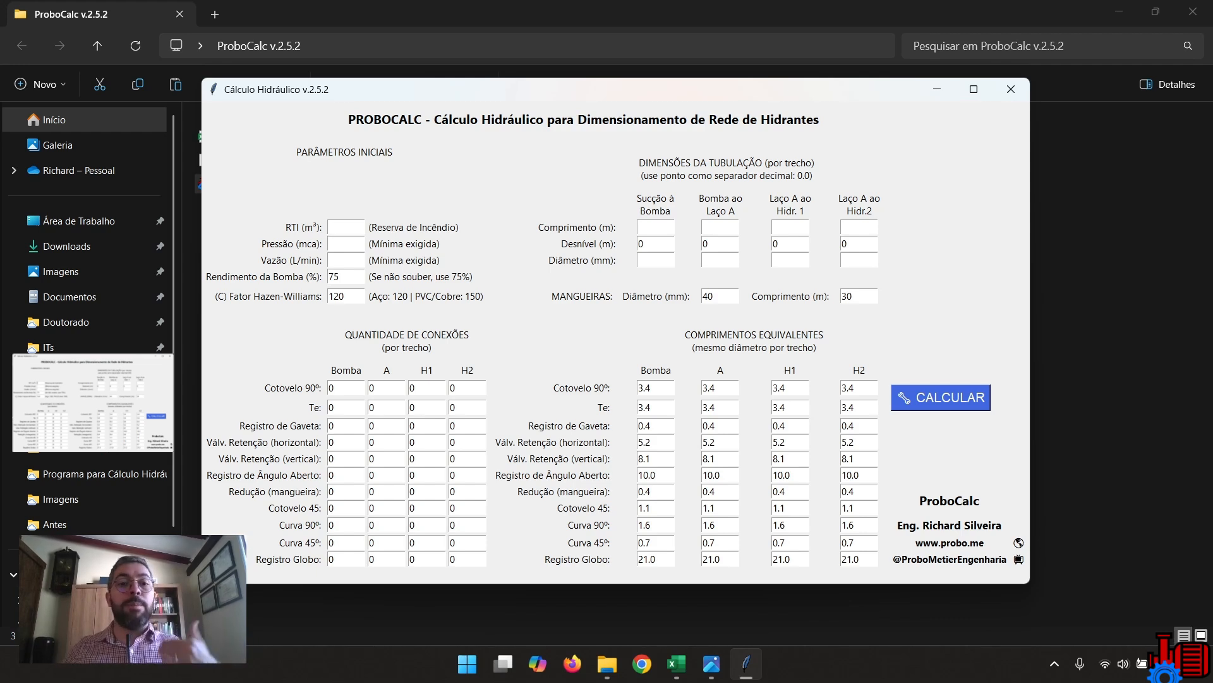
pyautogui.write('20')
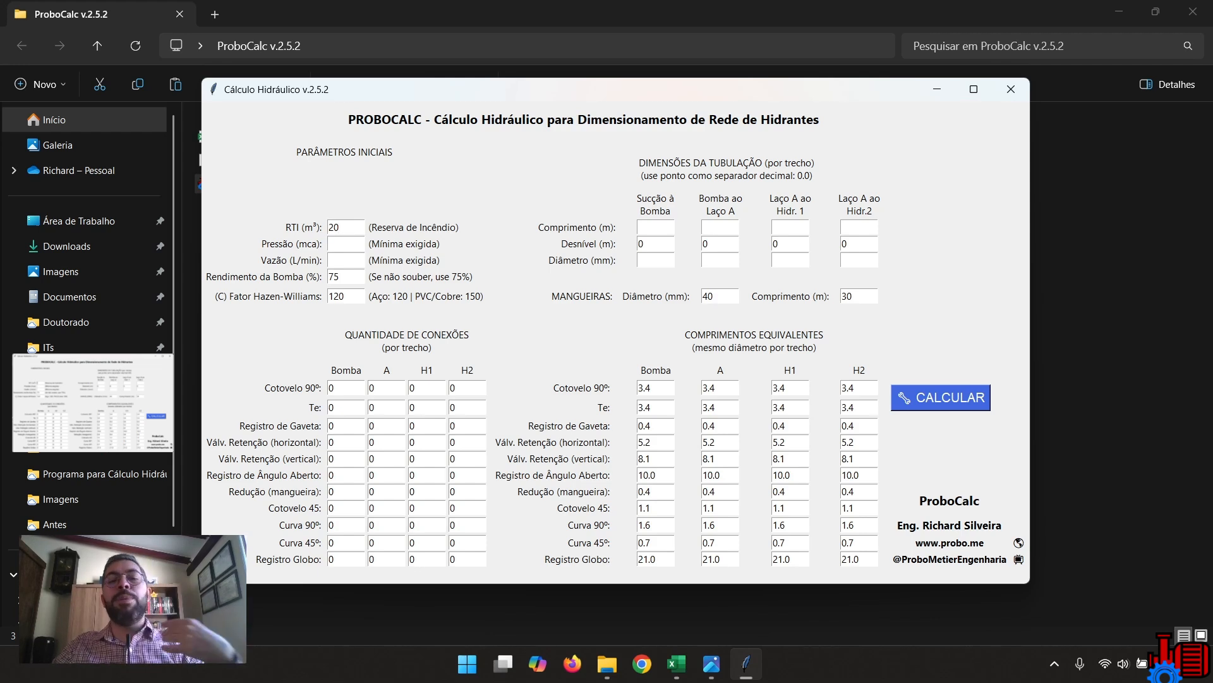
pyautogui.write('65')
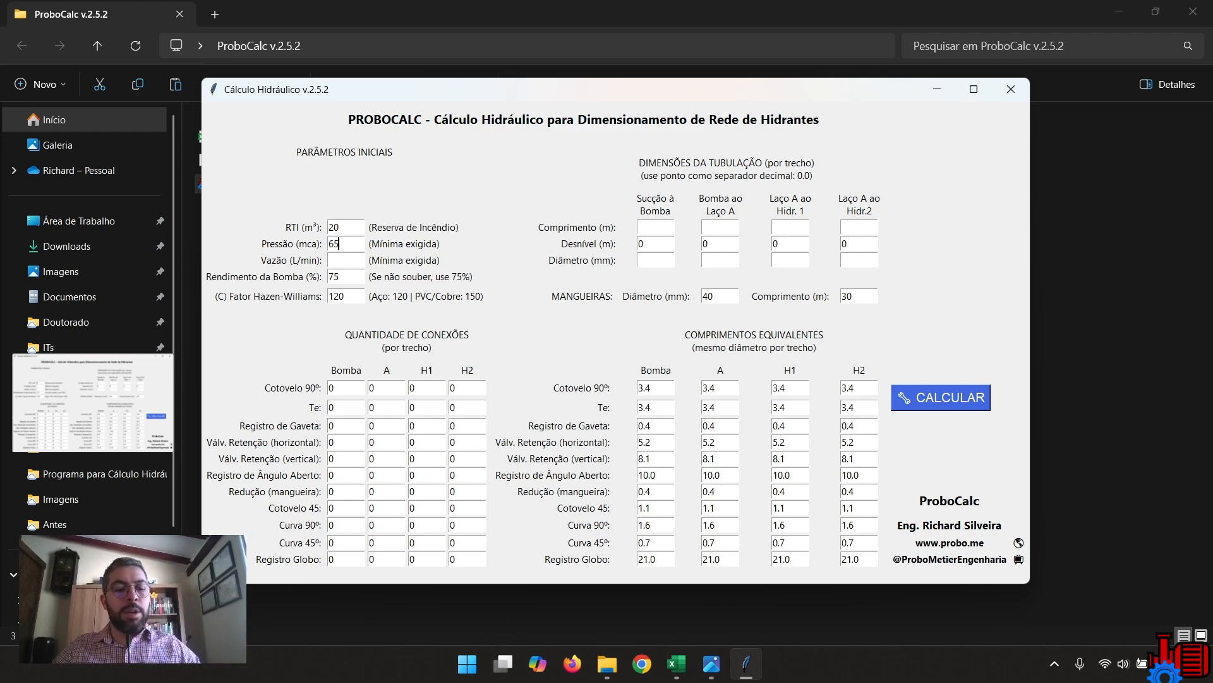
pyautogui.press('Tab')
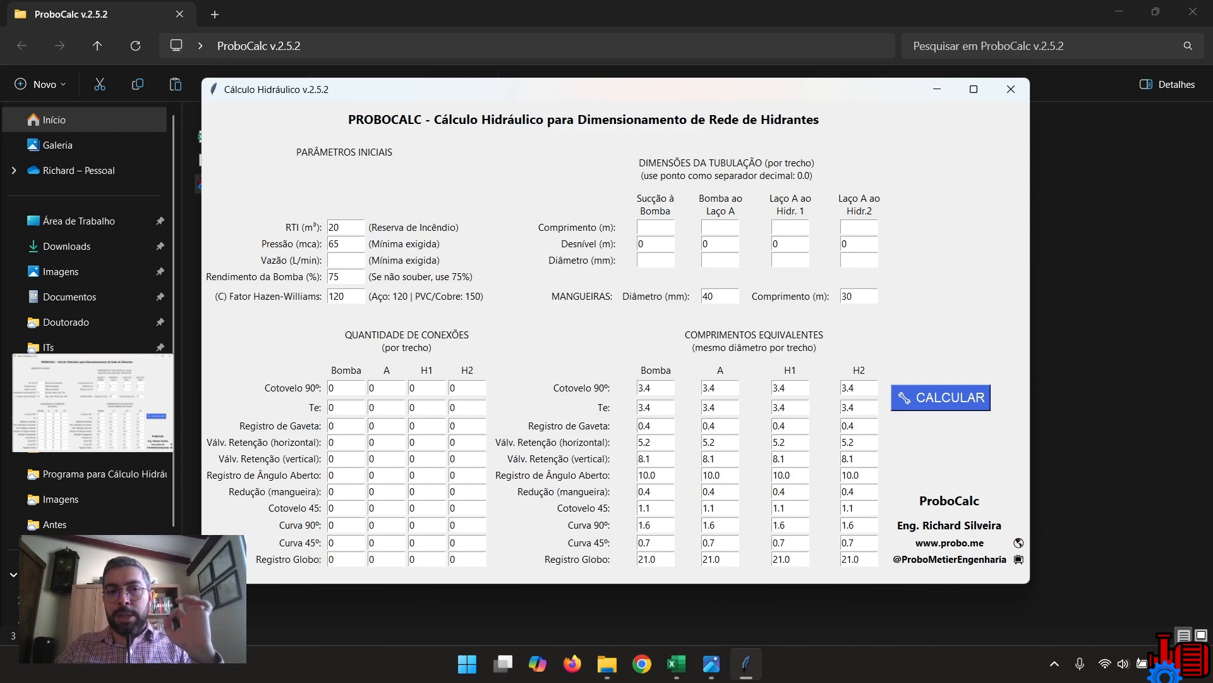
pyautogui.write('200')
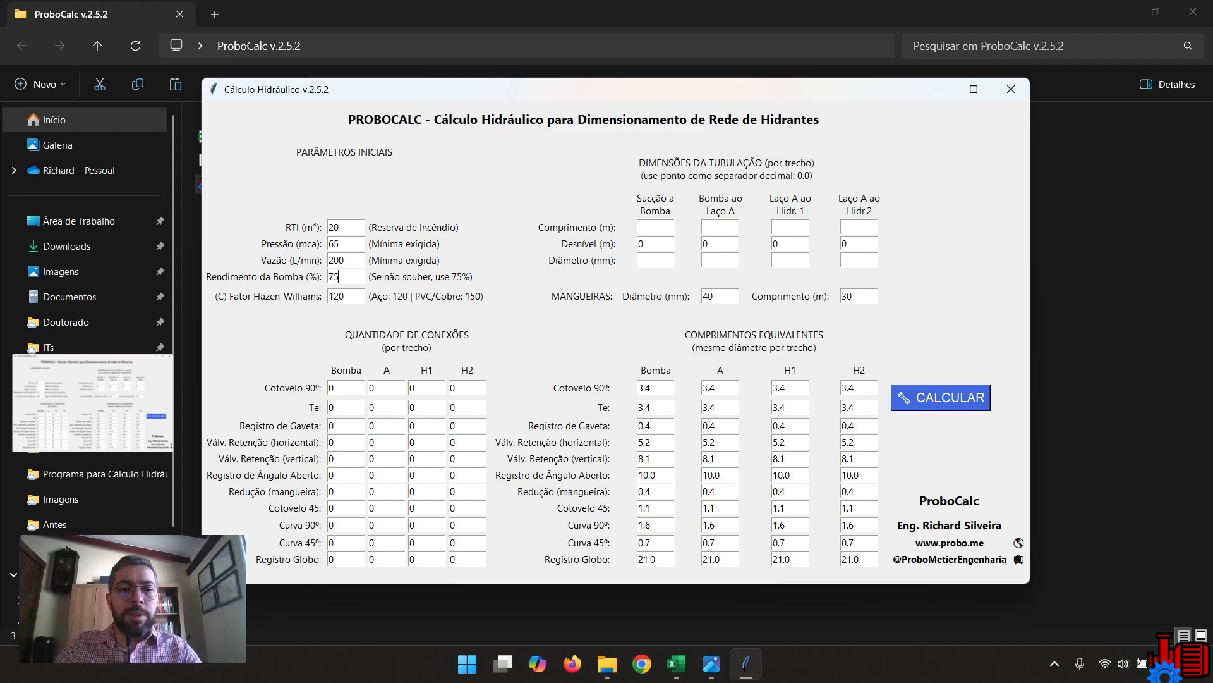
# Set the pump efficiency to 75% and select the Hazen-Williams factor value for review.
pyautogui.doubleClick(338, 276)
pyautogui.write('75')
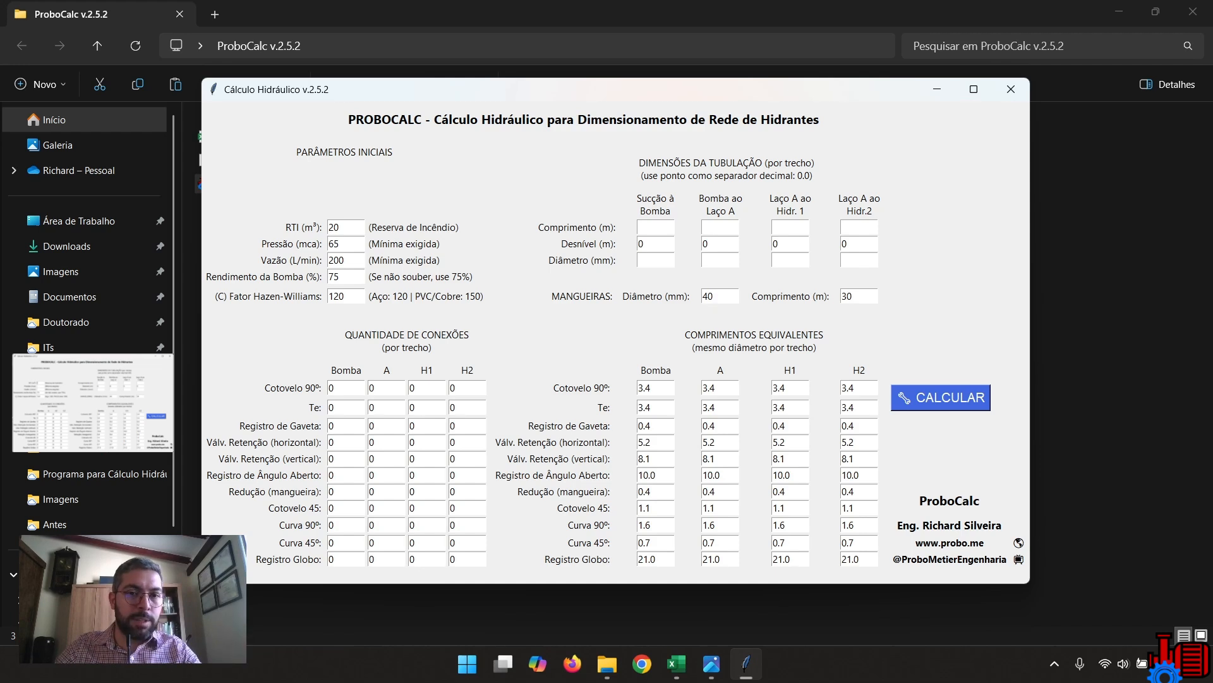
pyautogui.doubleClick(335, 277)
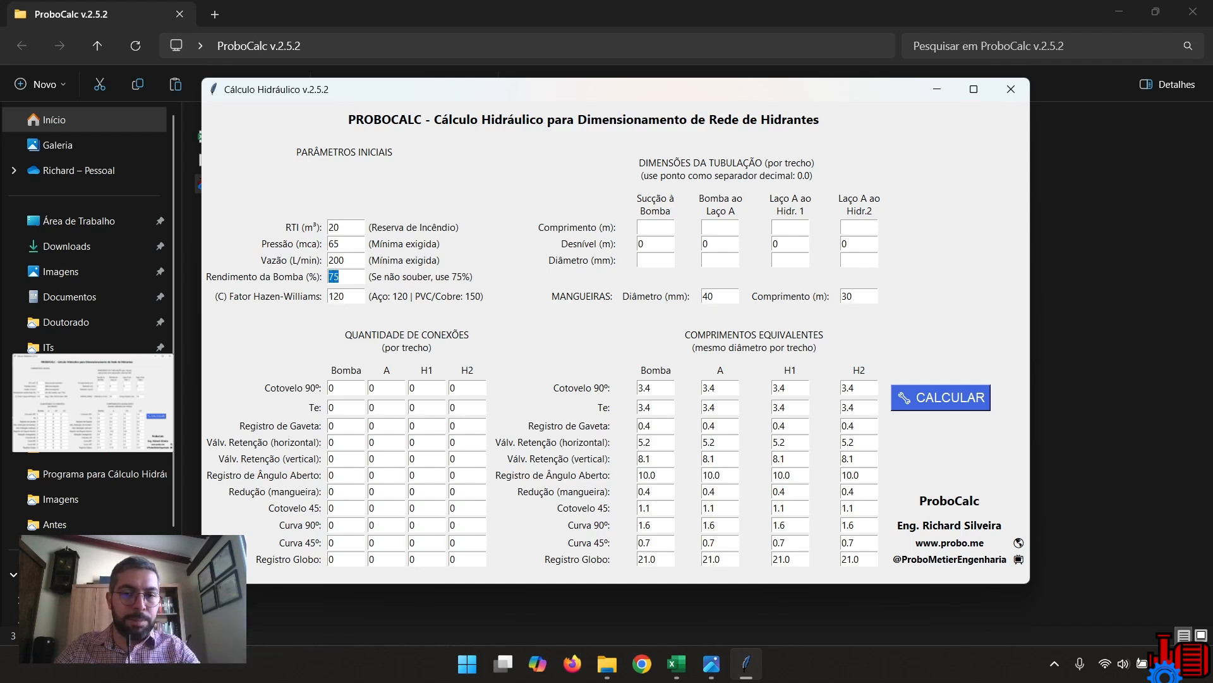
pyautogui.write('75')
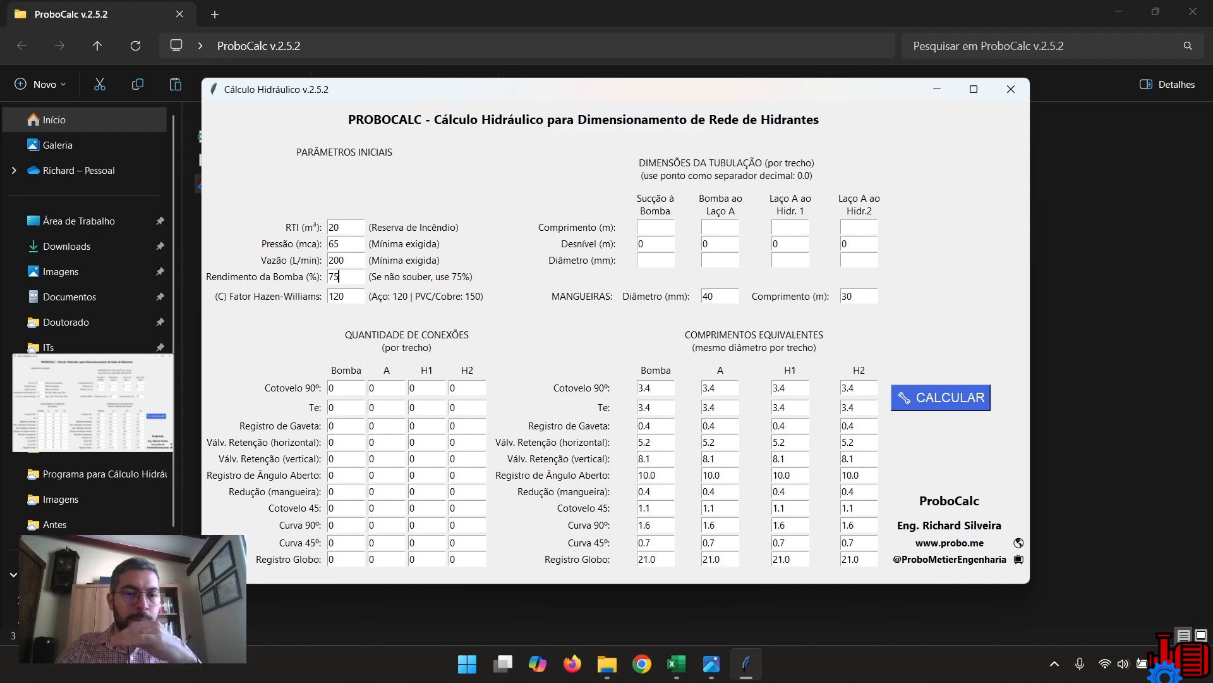
pyautogui.press('Tab')
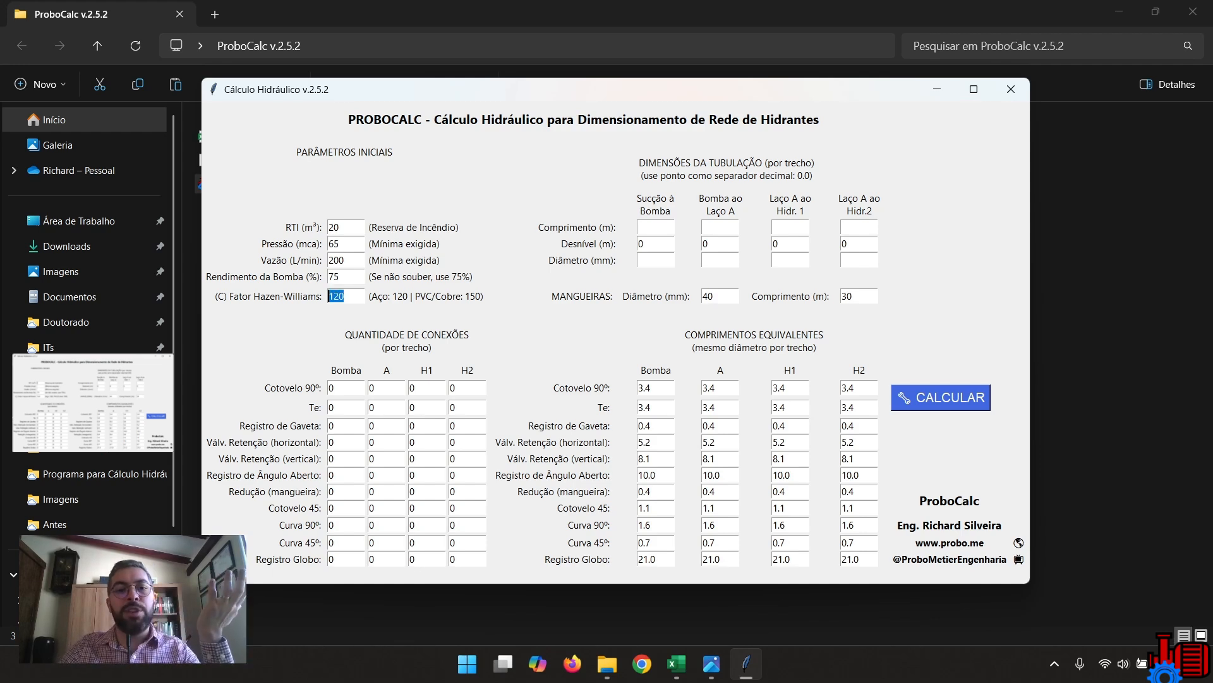
pyautogui.press('Tab')
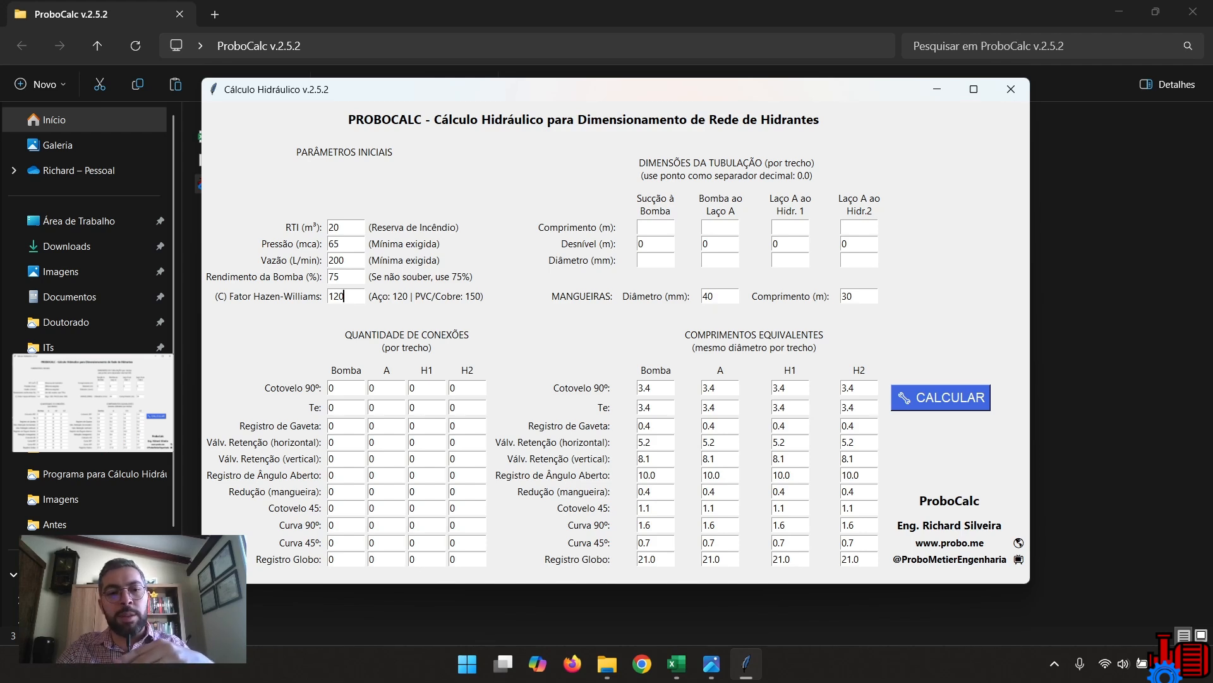
pyautogui.hotkey('shift', 'Left')
pyautogui.hotkey('shift', 'Left')
pyautogui.hotkey('shift', 'Left')
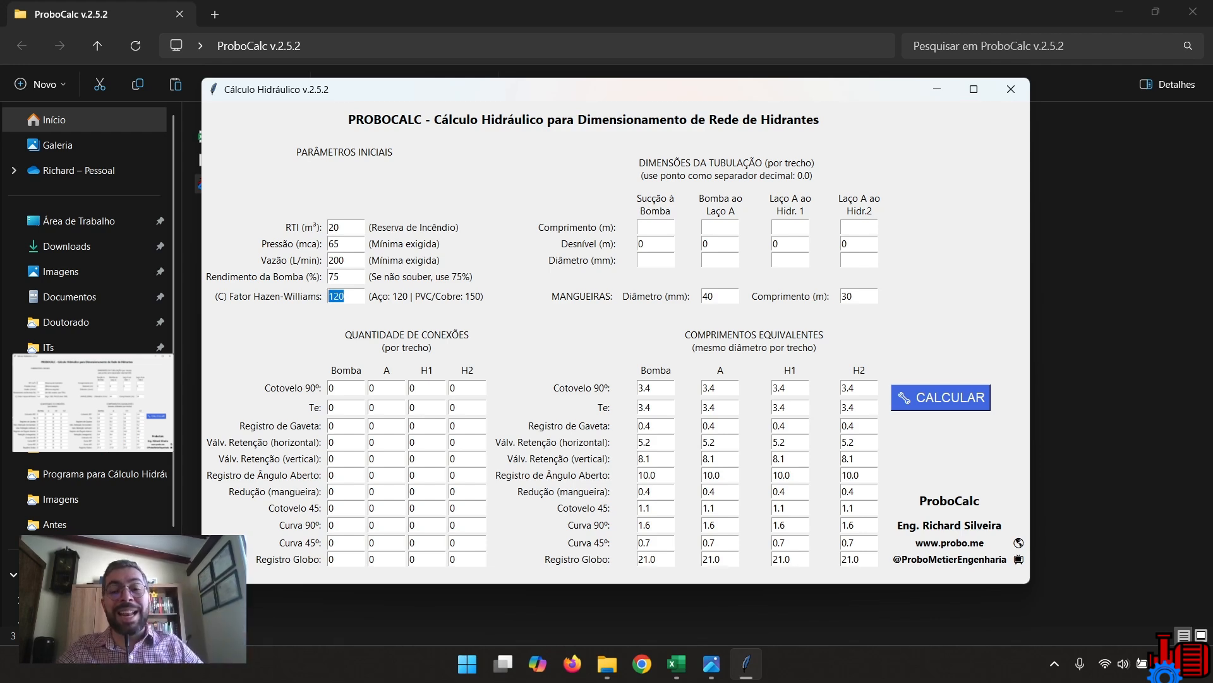
# Set the pipe lengths (m) to 5 for suction to pump, 63.5 for pump to Laço A, 13 for Hidr. 1 and 5 for Hidr. 2.
pyautogui.click(655, 227)
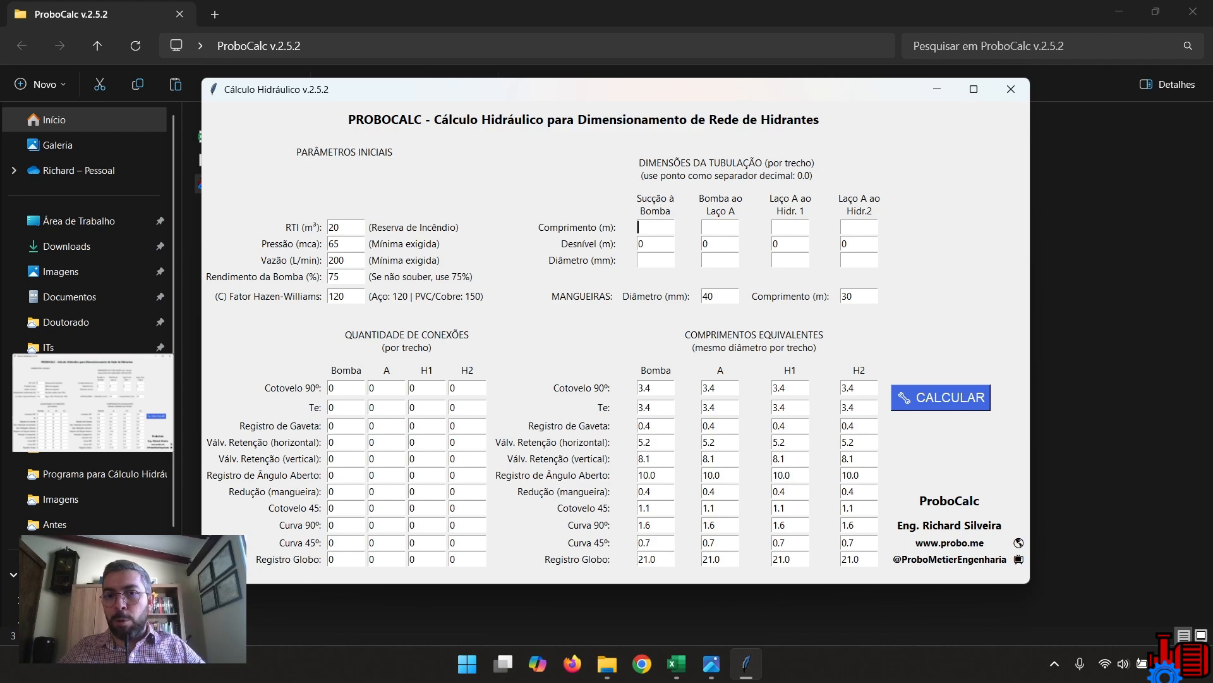
pyautogui.write('5')
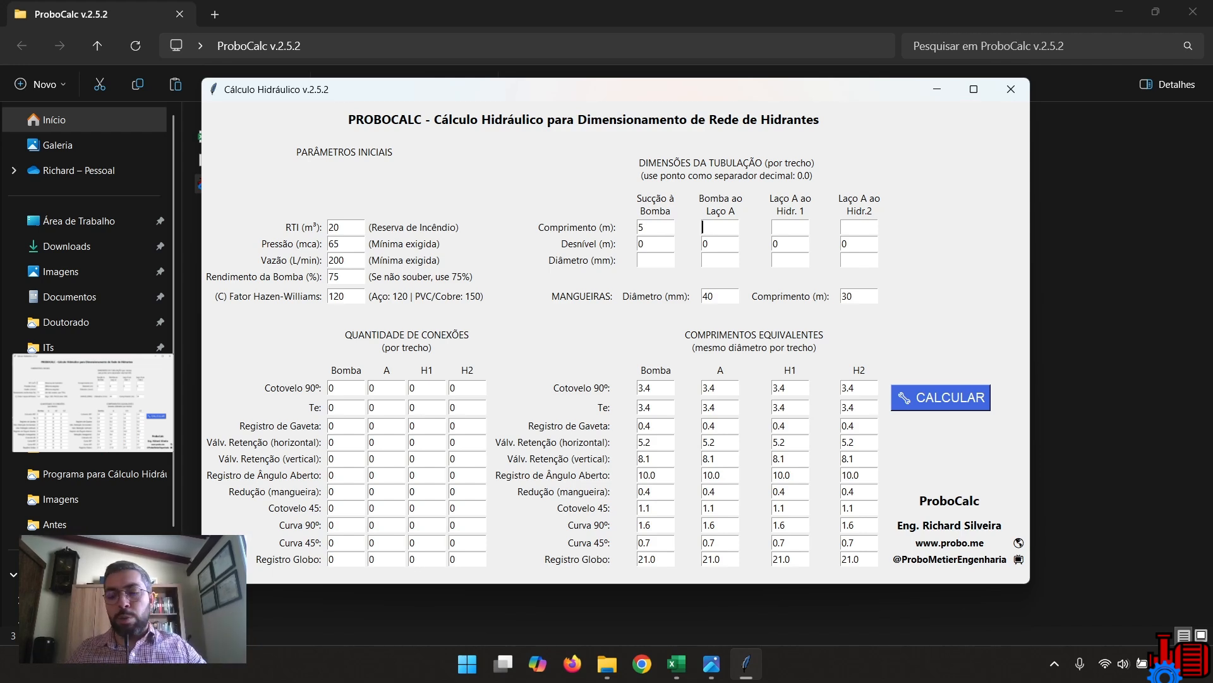
pyautogui.write('63')
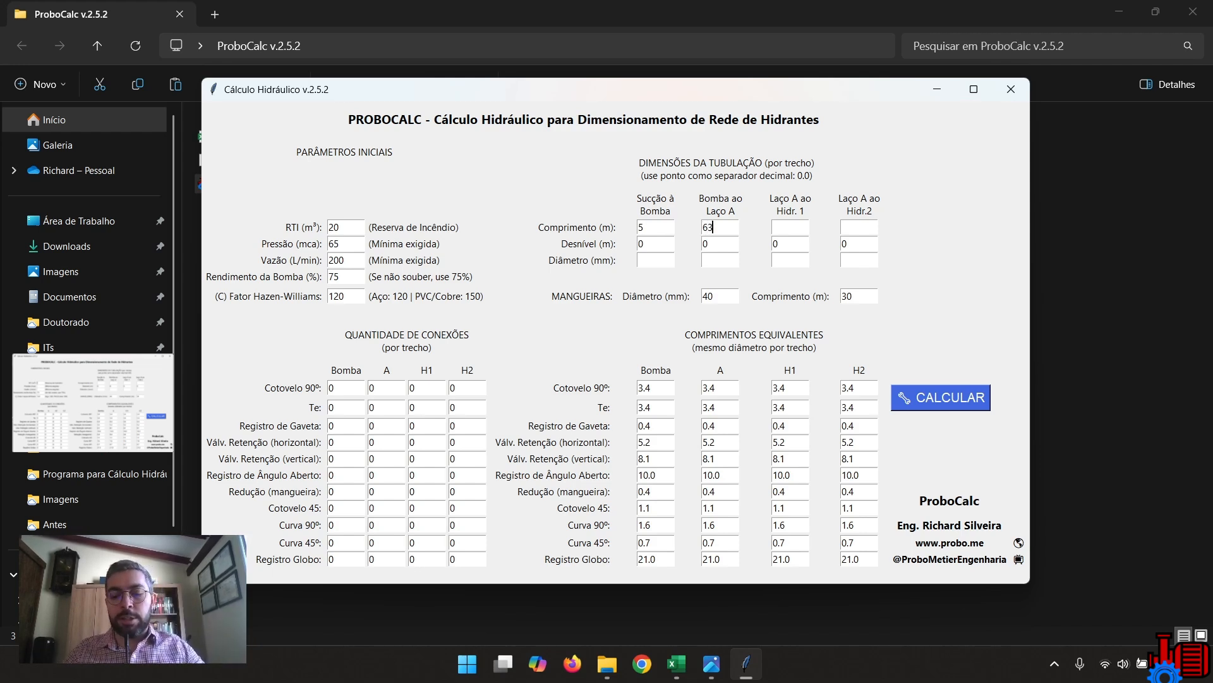
pyautogui.write('.5')
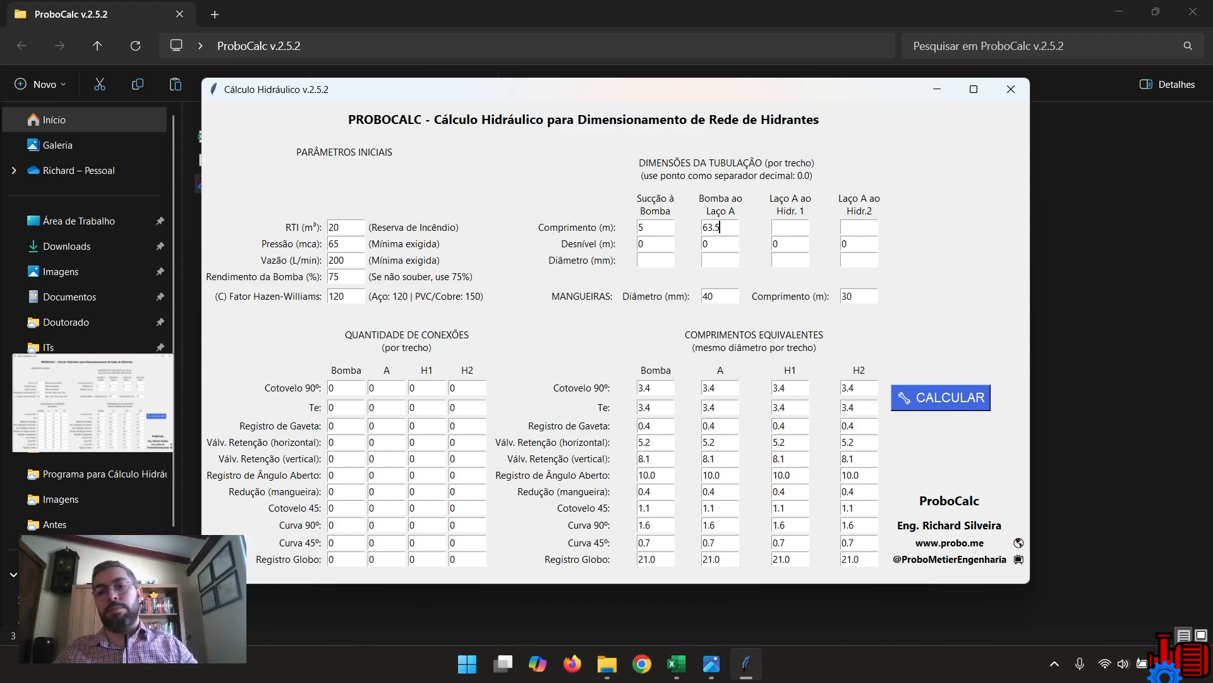
pyautogui.press('Left')
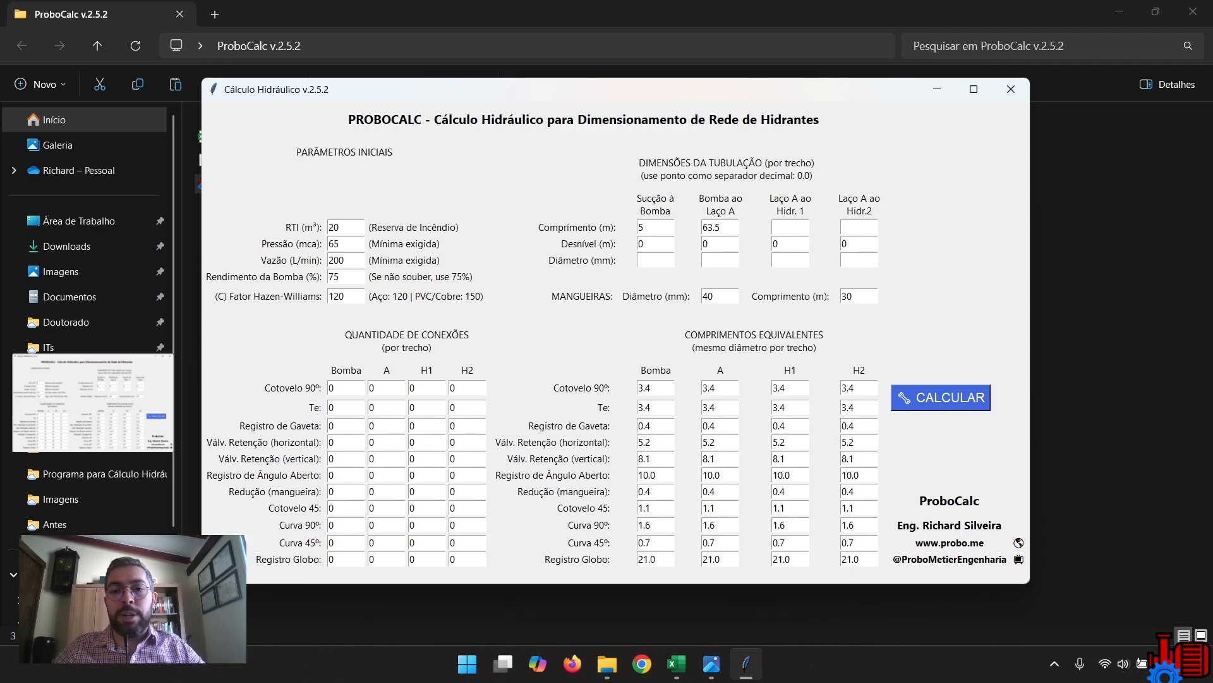
pyautogui.hotkey('shift', 'Left')
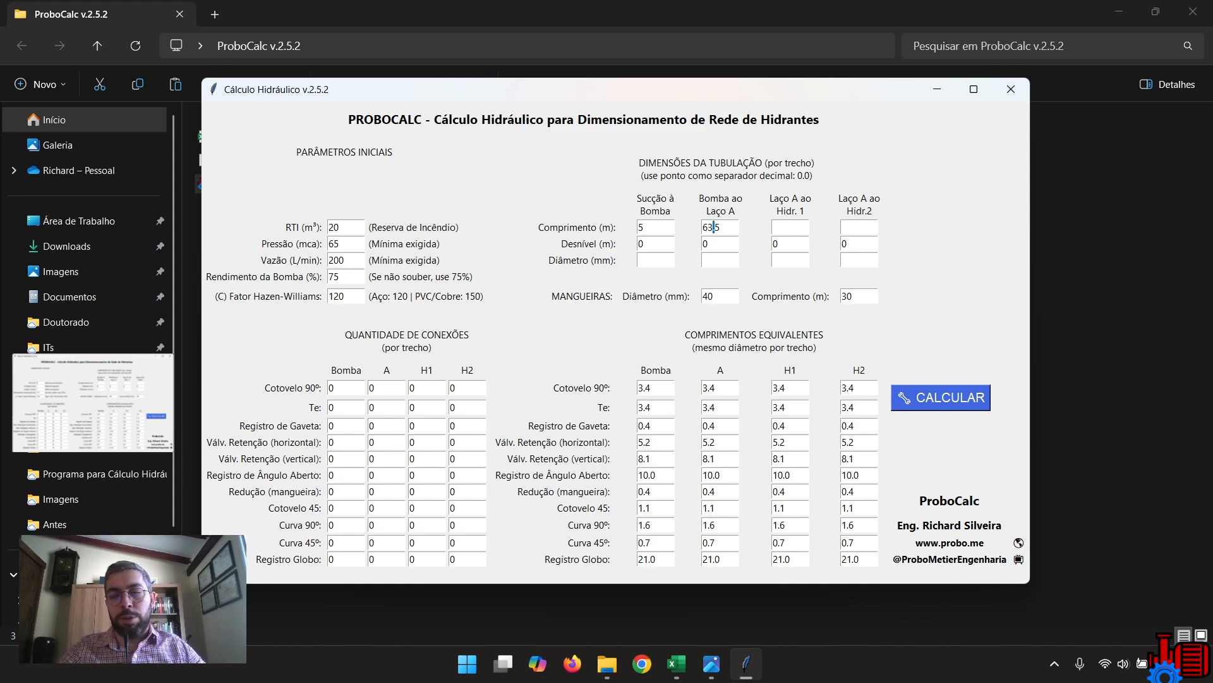
pyautogui.press('Right')
pyautogui.press('Right')
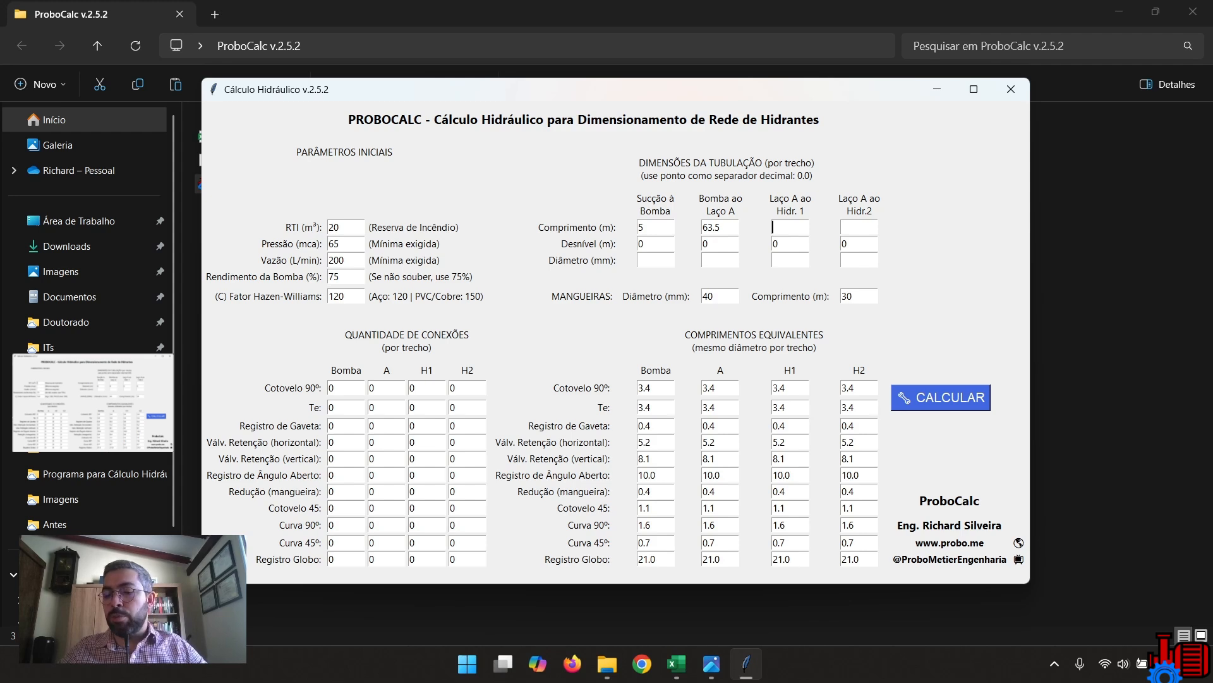
pyautogui.write('3')
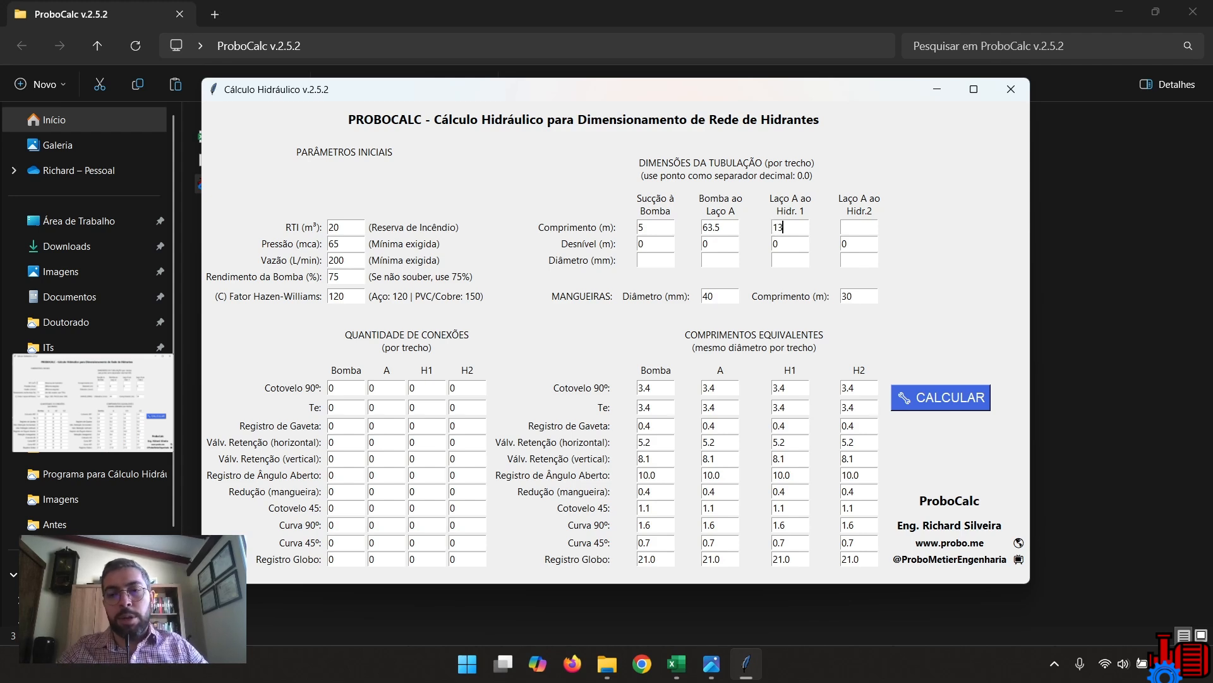
pyautogui.press('Tab')
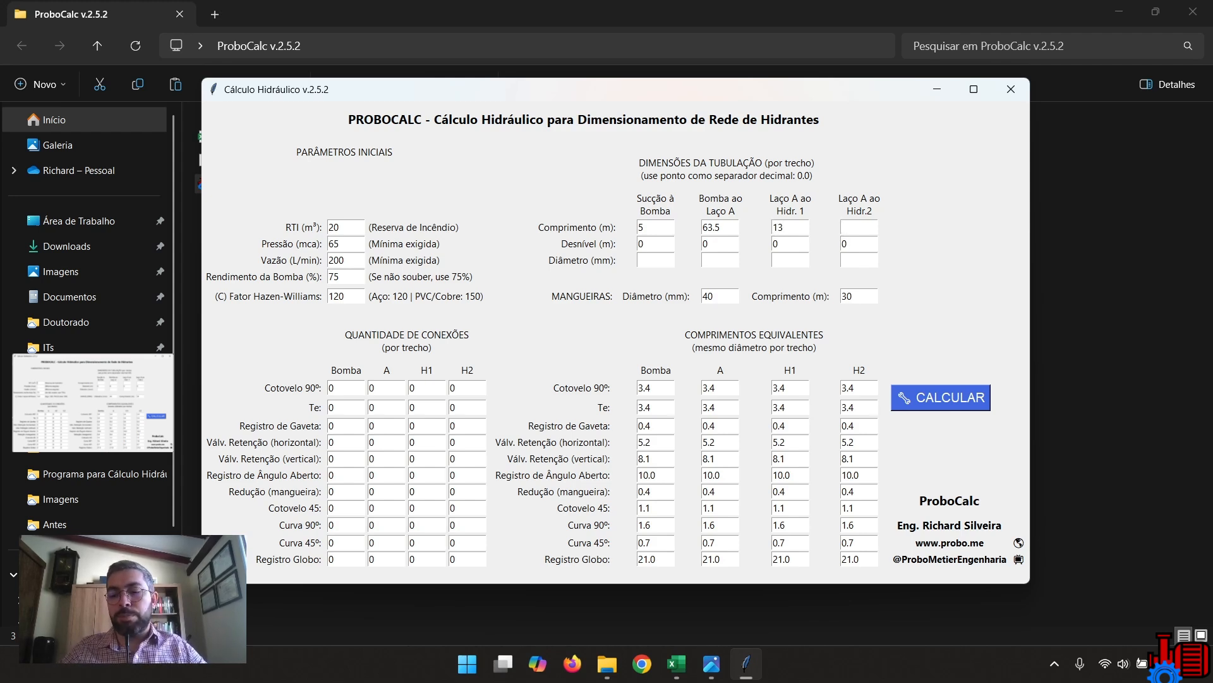
pyautogui.write('5')
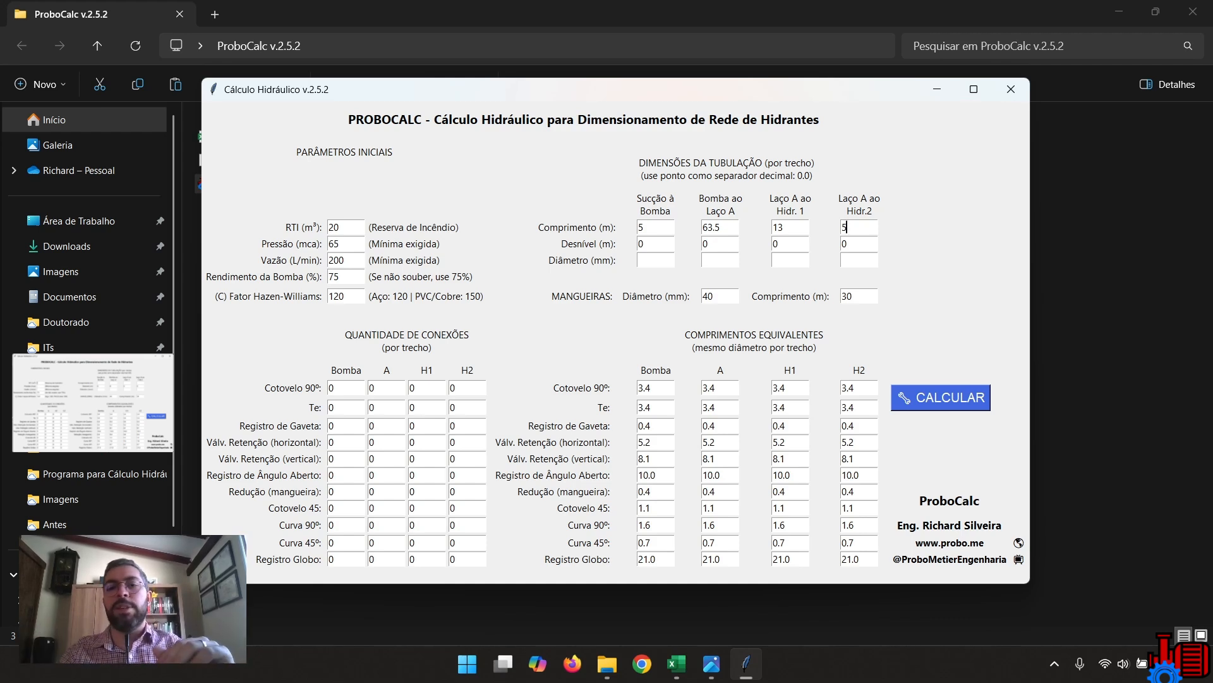
# Set the elevation differences (m) to -3 for suction to pump, 10 for pump to Laço A, -5 for Hidr. 1 and 2 for Hidr. 2.
pyautogui.doubleClick(642, 243)
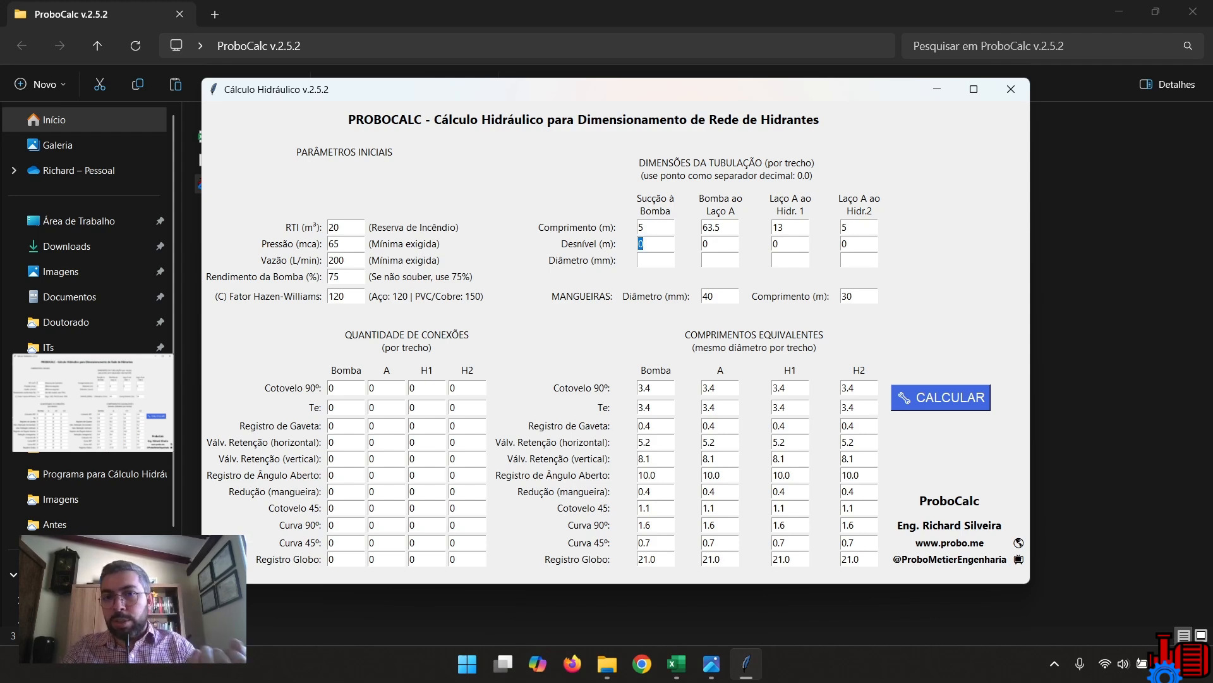
pyautogui.write('-')
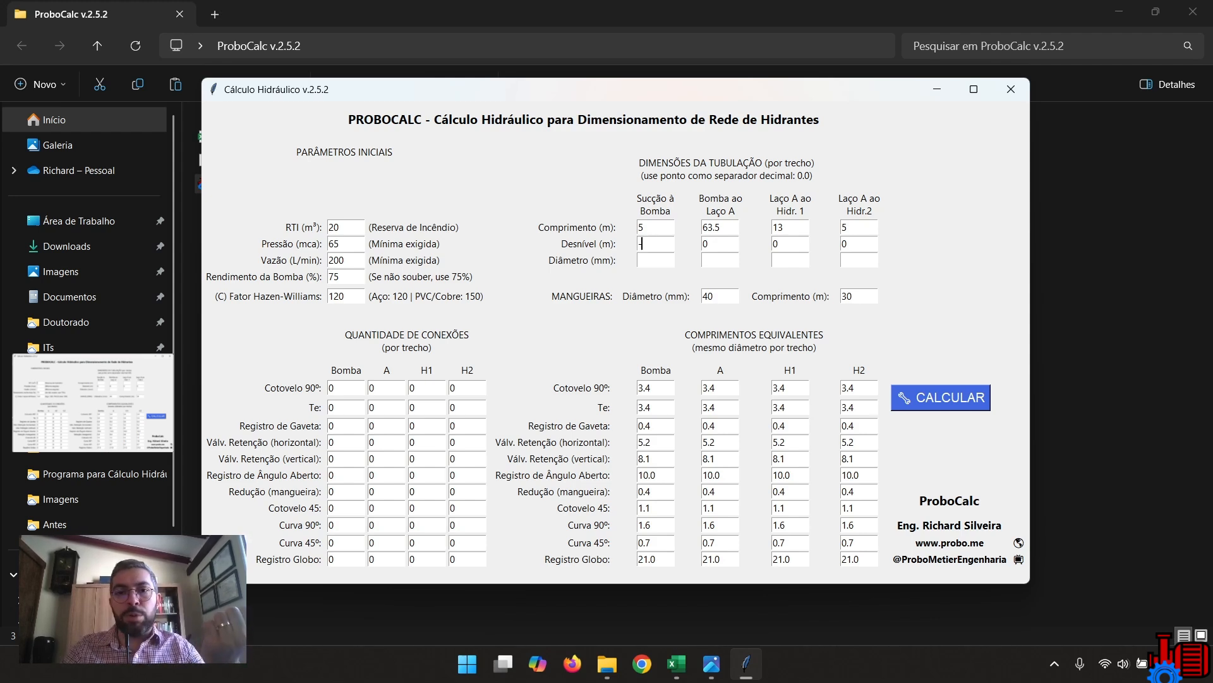
pyautogui.write('3')
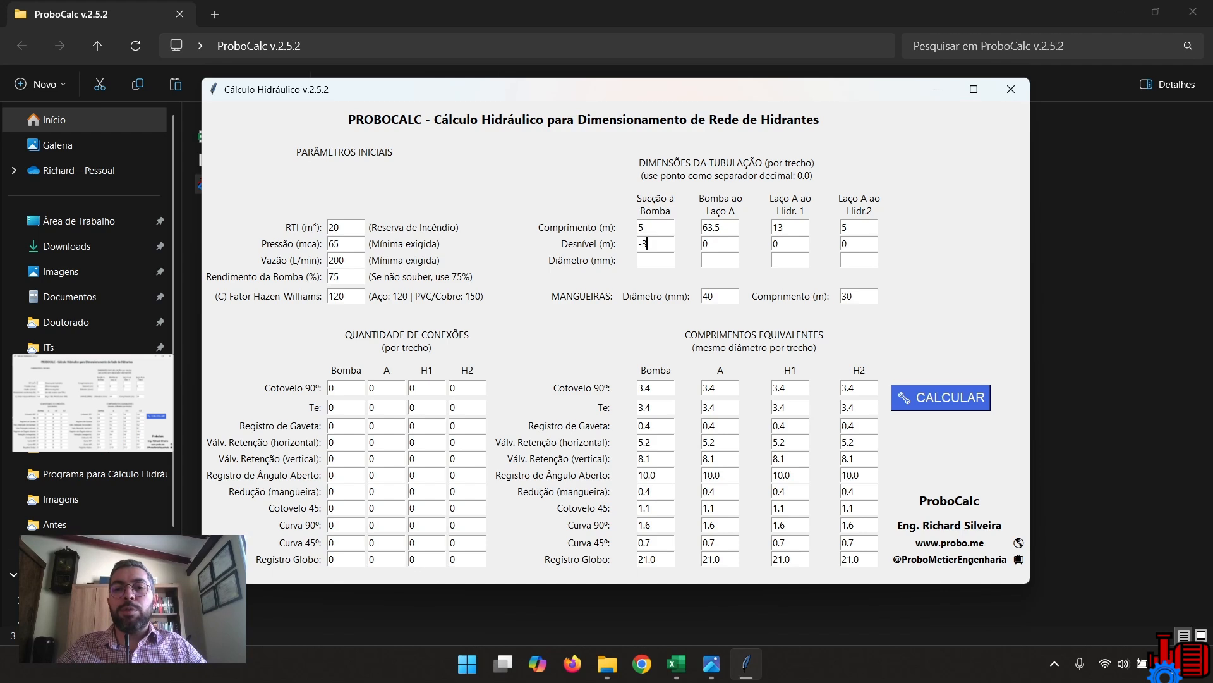
pyautogui.doubleClick(705, 243)
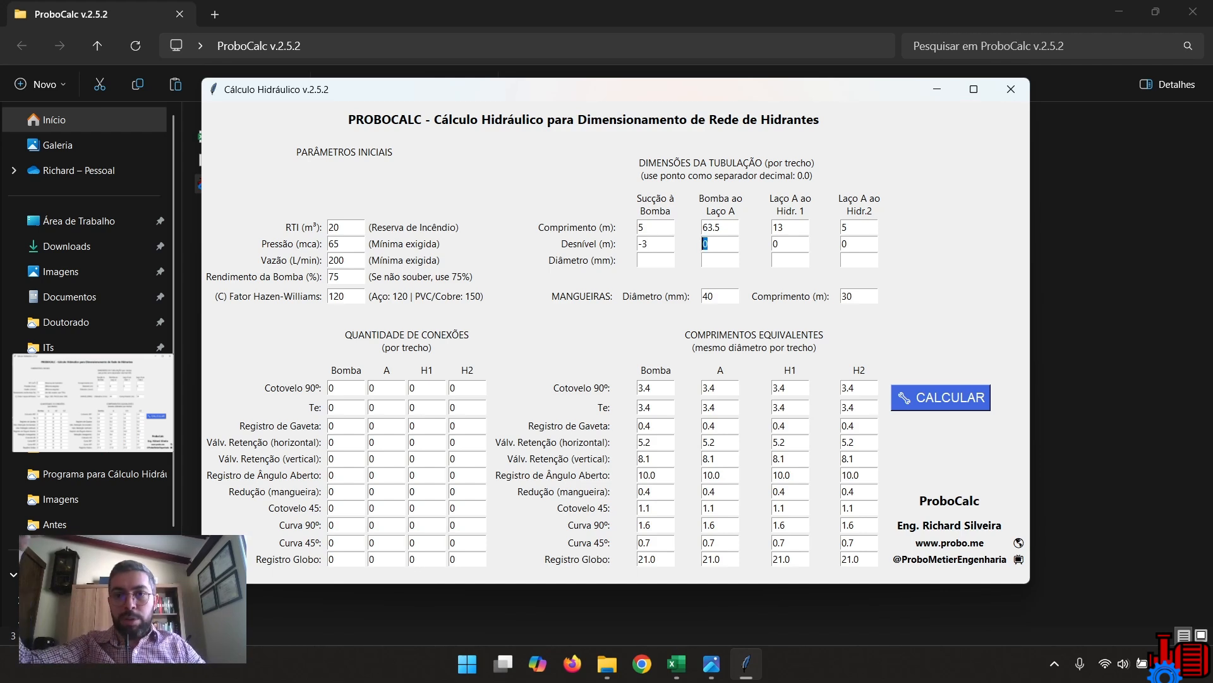
pyautogui.write('10')
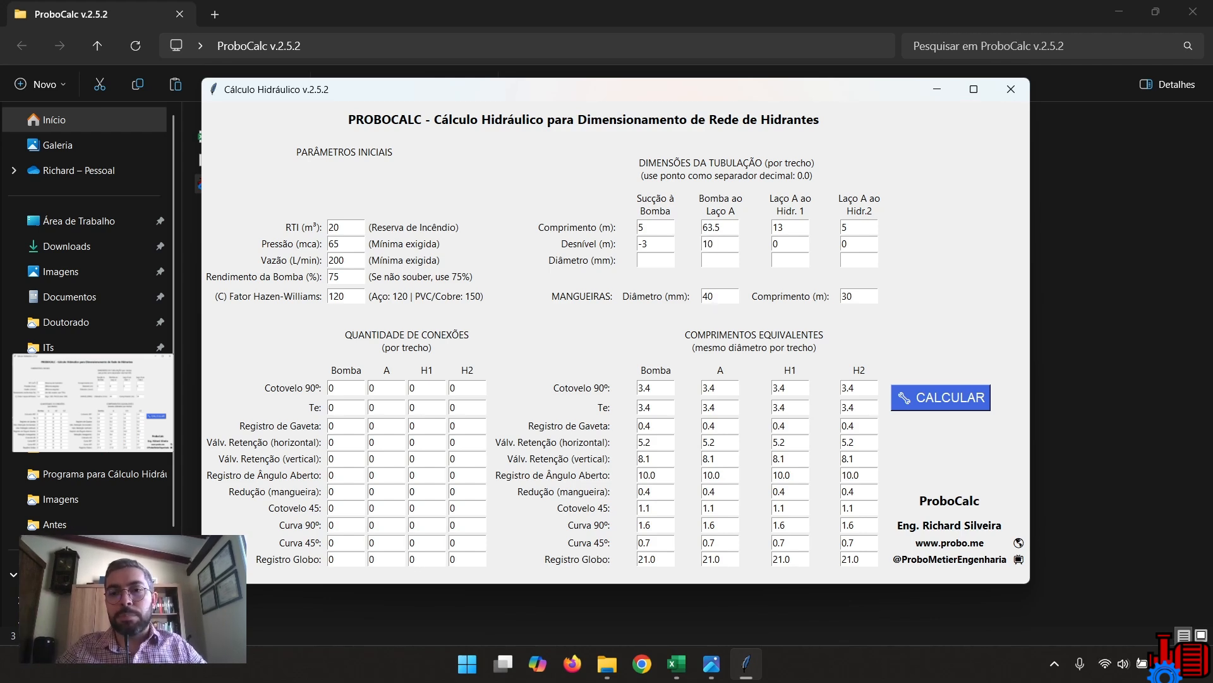
pyautogui.press('Tab')
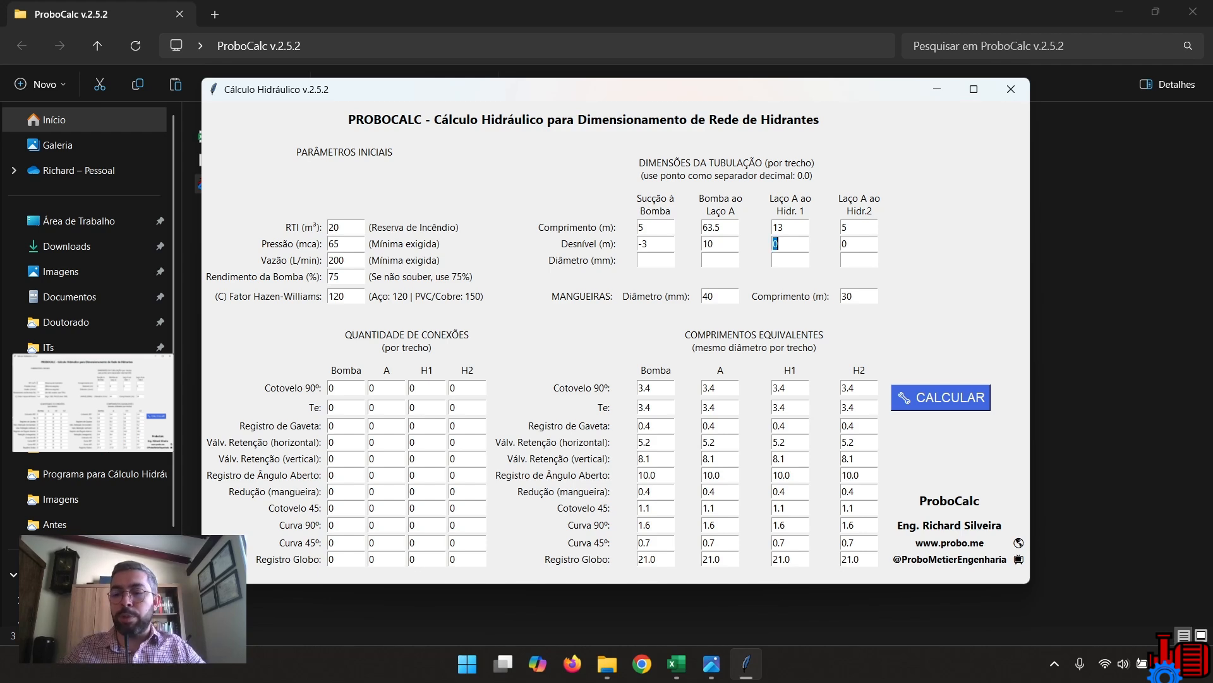
pyautogui.write('-5')
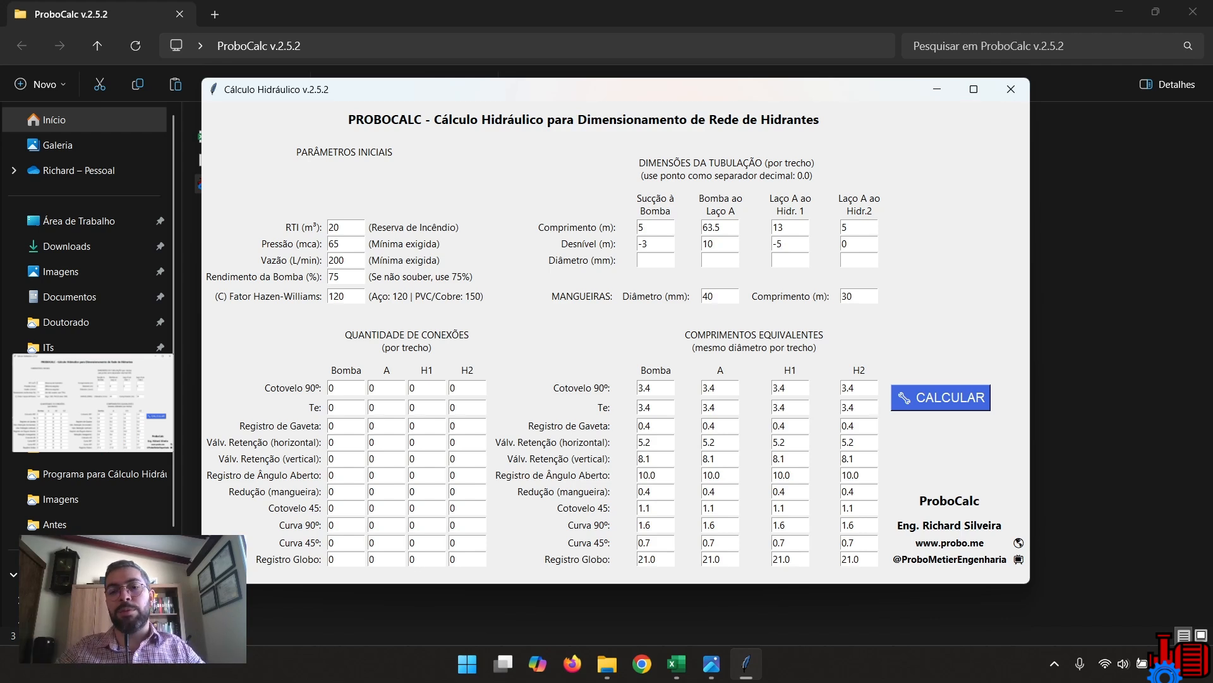
pyautogui.press('Tab')
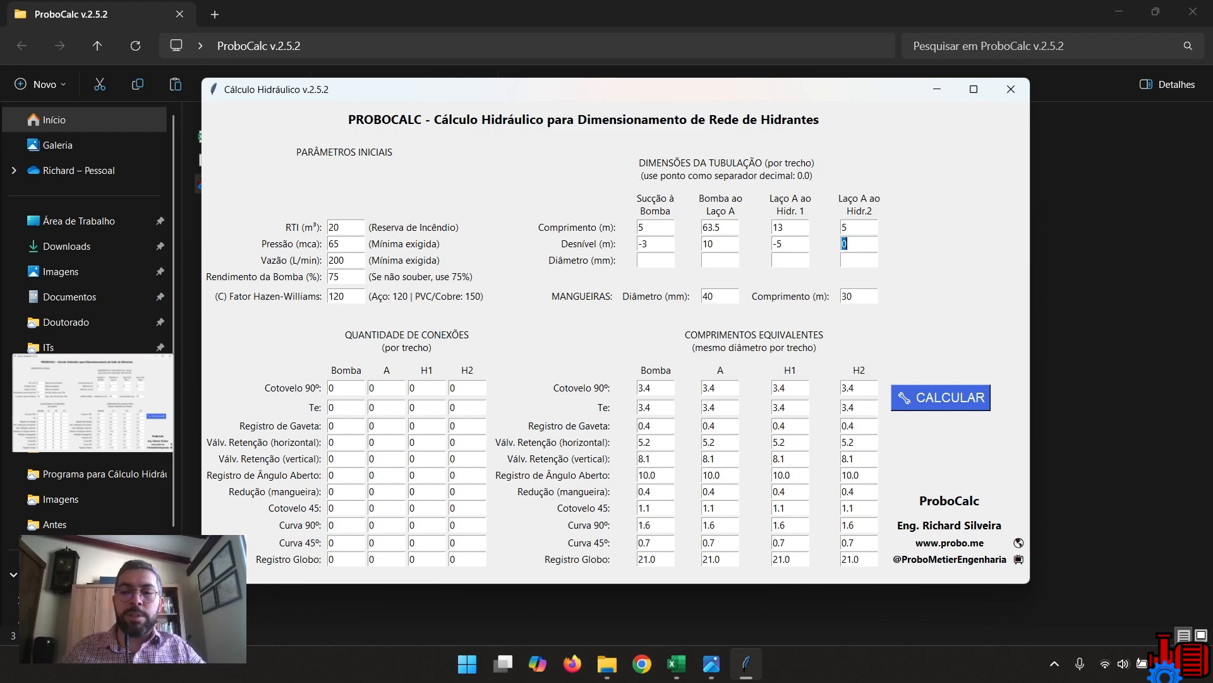
pyautogui.write('2')
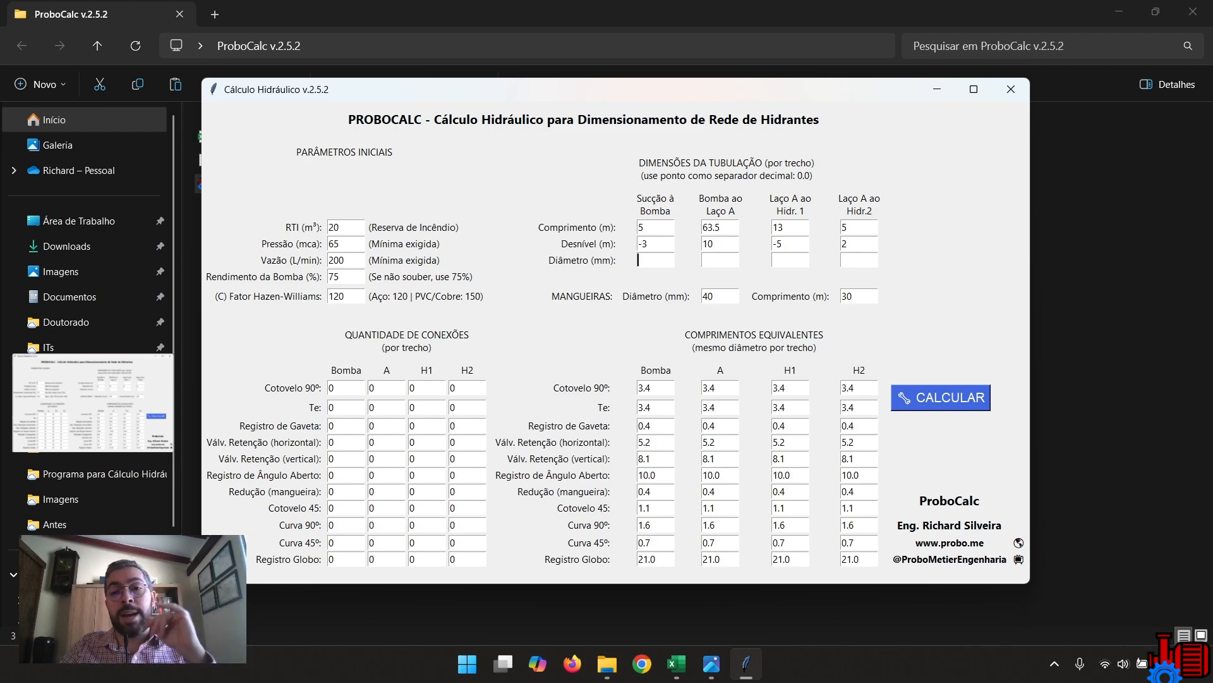
# Set the pipe diameters (mm) to 75 for suction to pump, 65 for pump to Laço A, 65 for Hidr. 1 and 40 for Hidr. 2.
pyautogui.write('75')
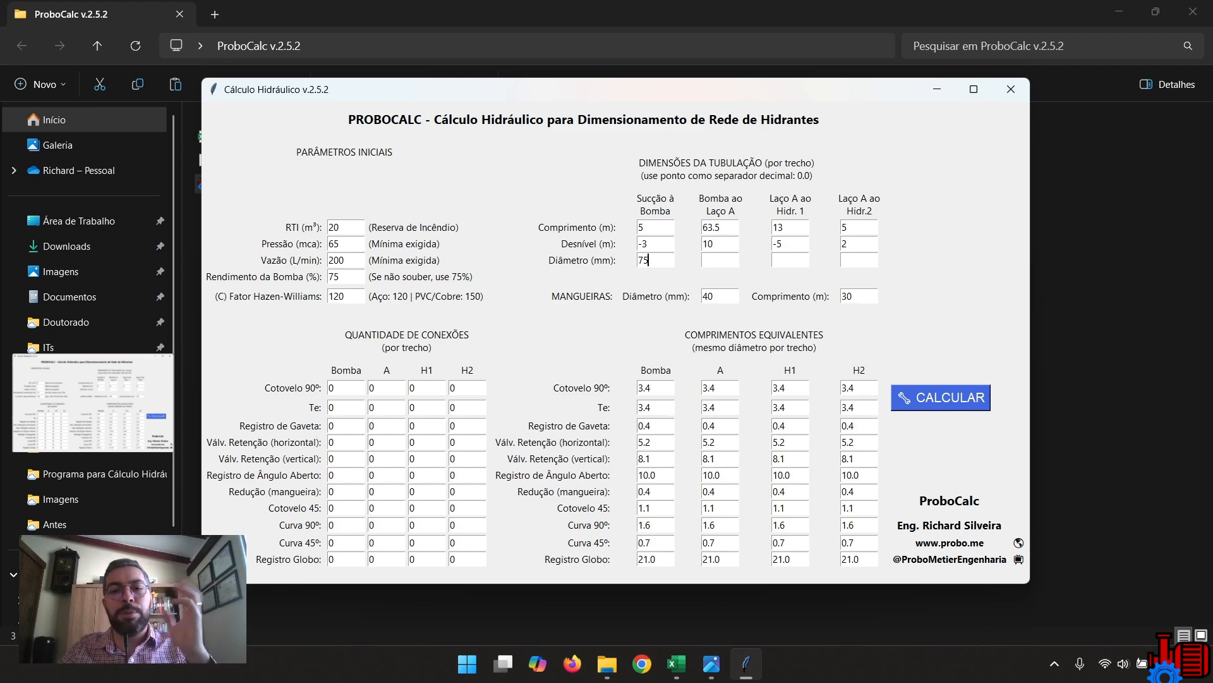
pyautogui.press('Tab')
pyautogui.write('65')
pyautogui.press('Tab')
pyautogui.write('65')
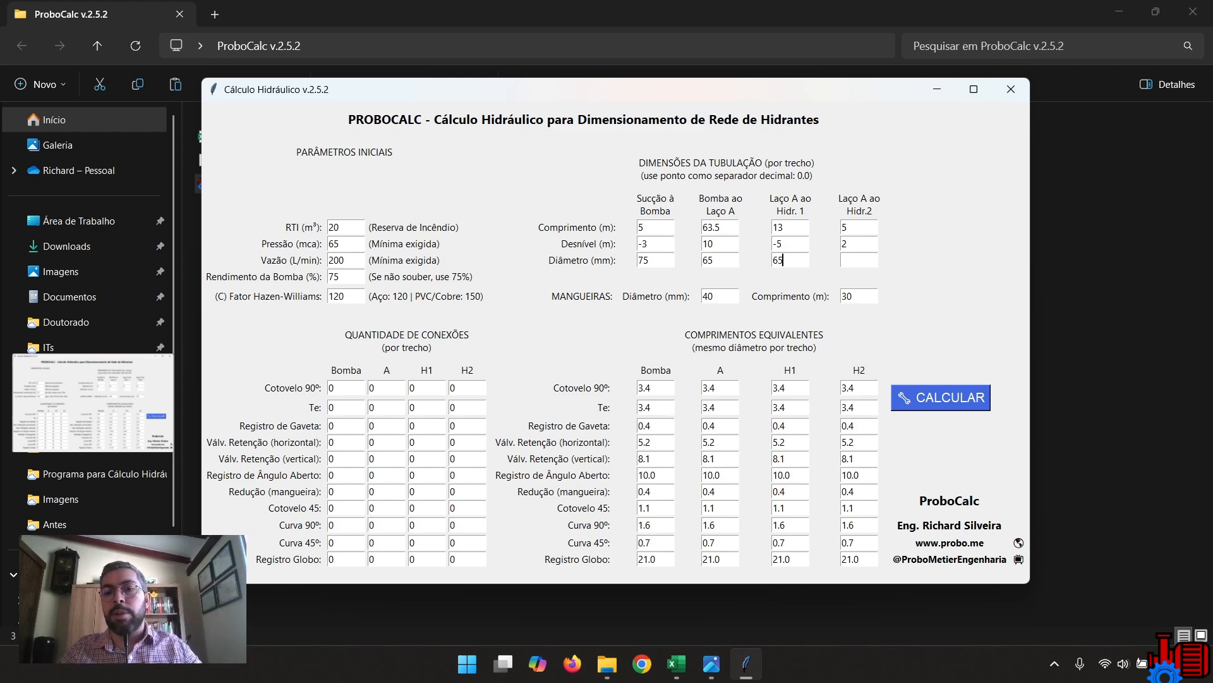
pyautogui.press('Tab')
pyautogui.write('65')
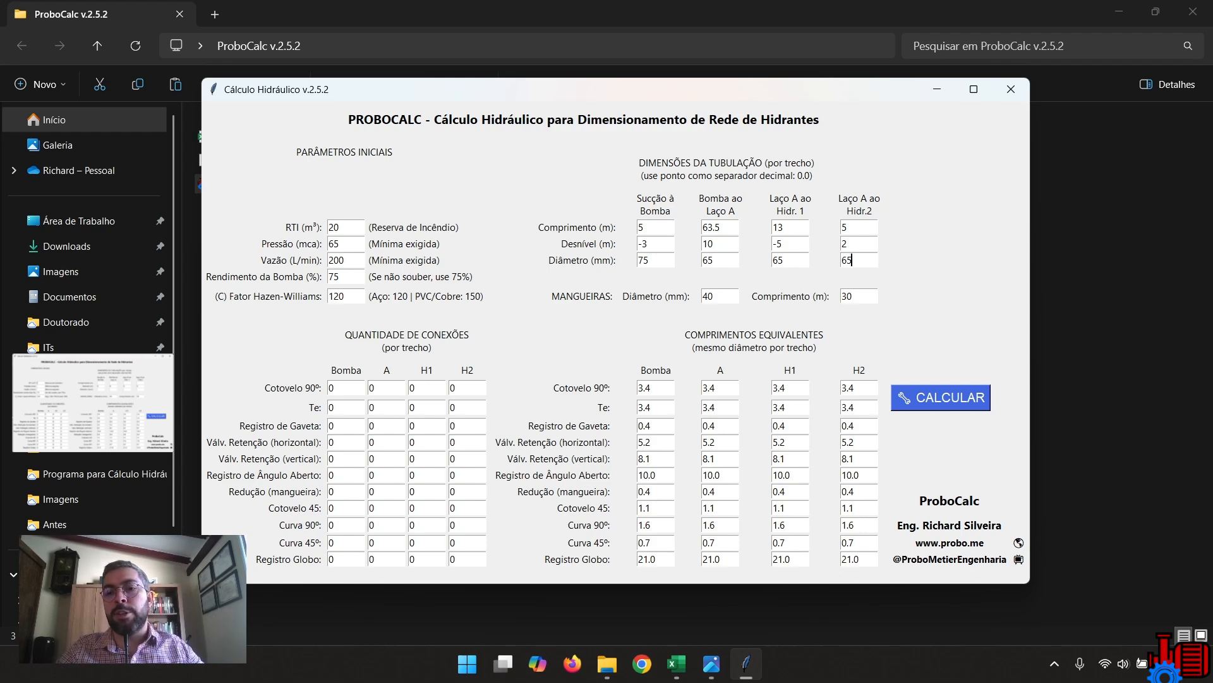
pyautogui.hotkey('shift', 'Home')
pyautogui.write('4')
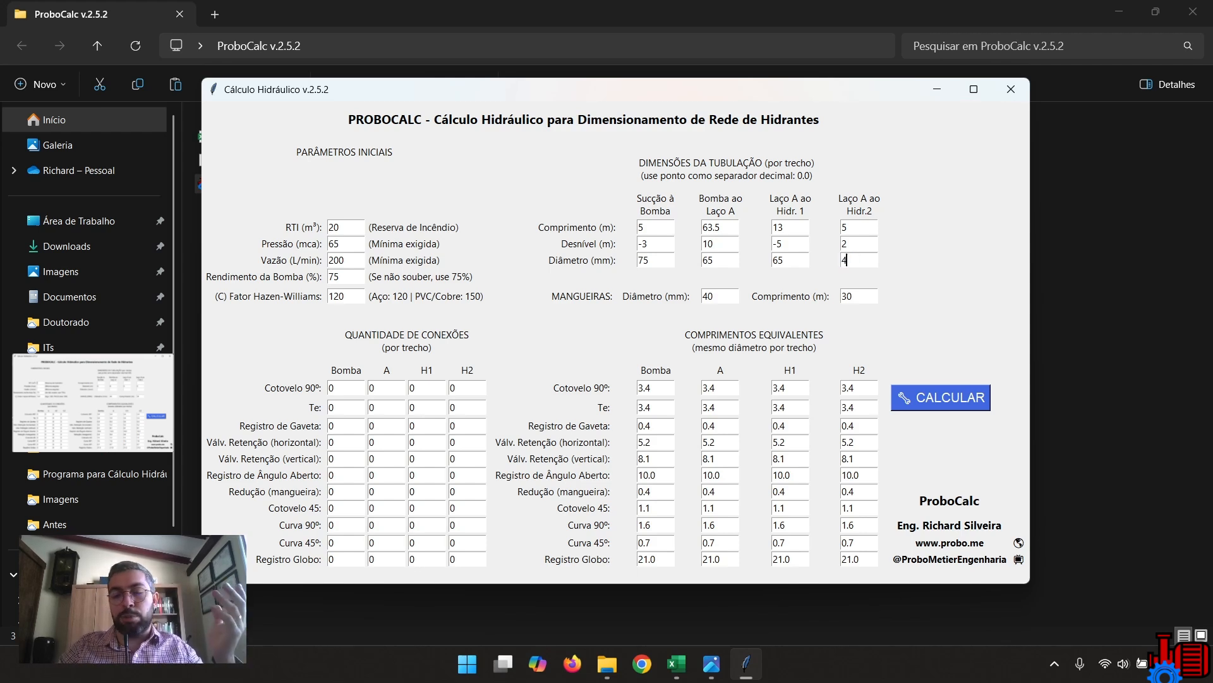
pyautogui.write('0')
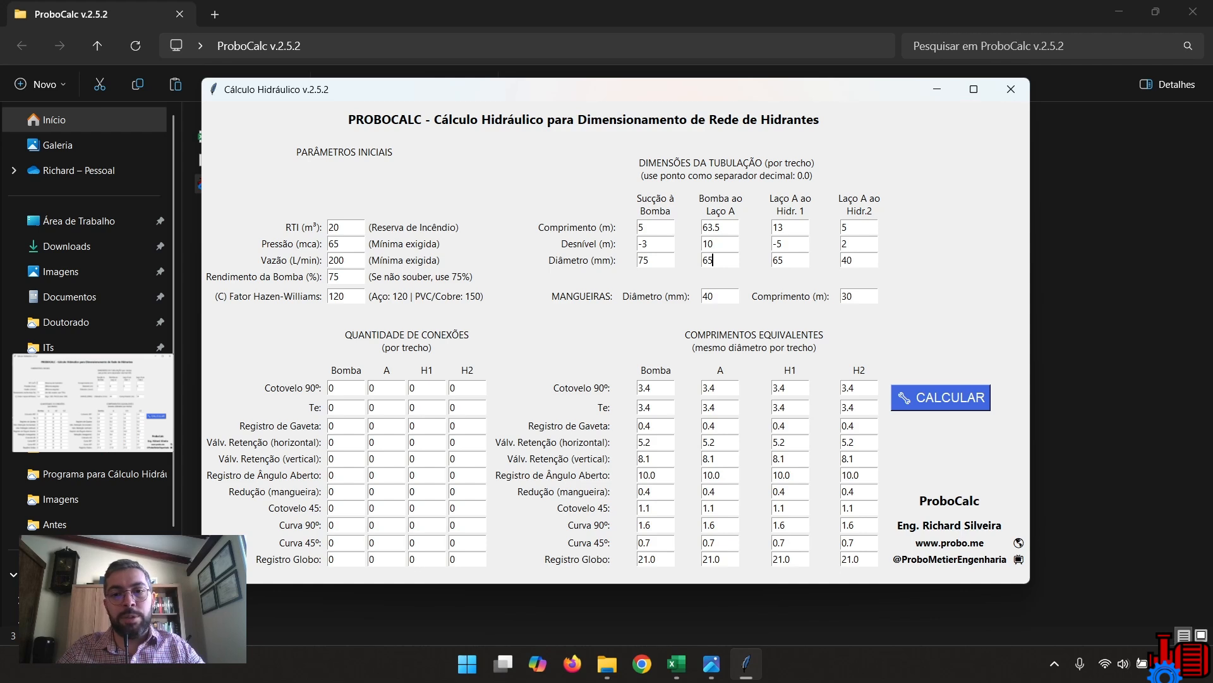
# Review the diameter and length entered for the hoses.
pyautogui.doubleClick(715, 296)
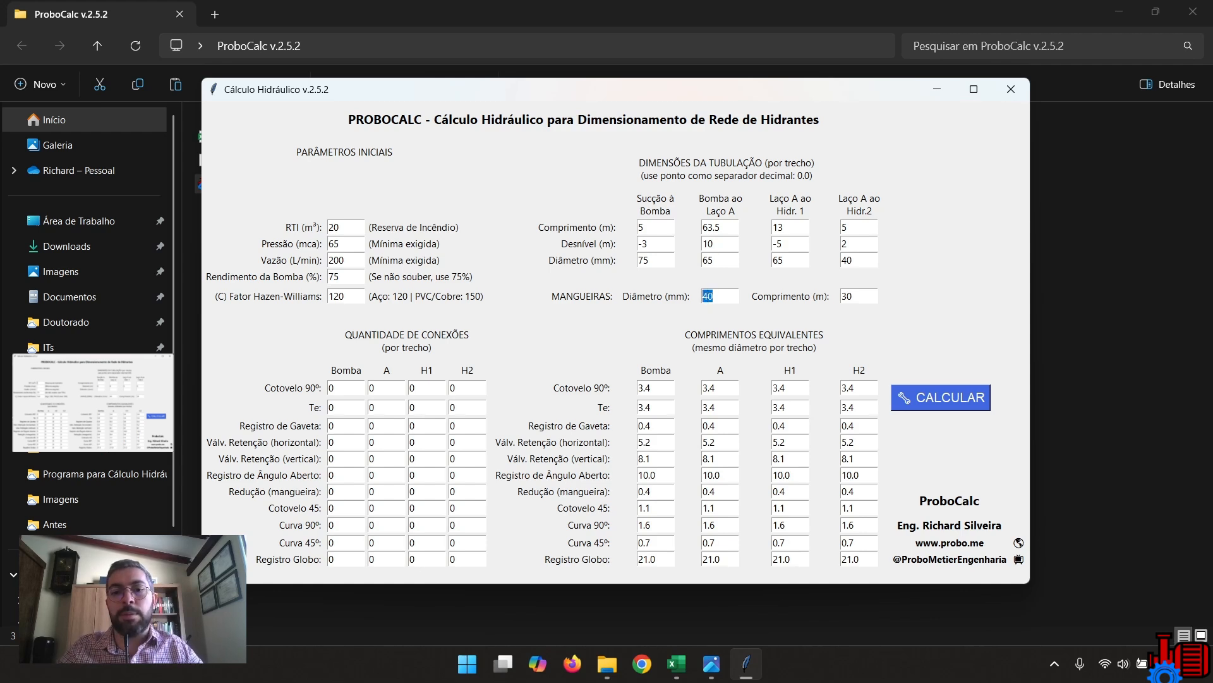
pyautogui.press('Tab')
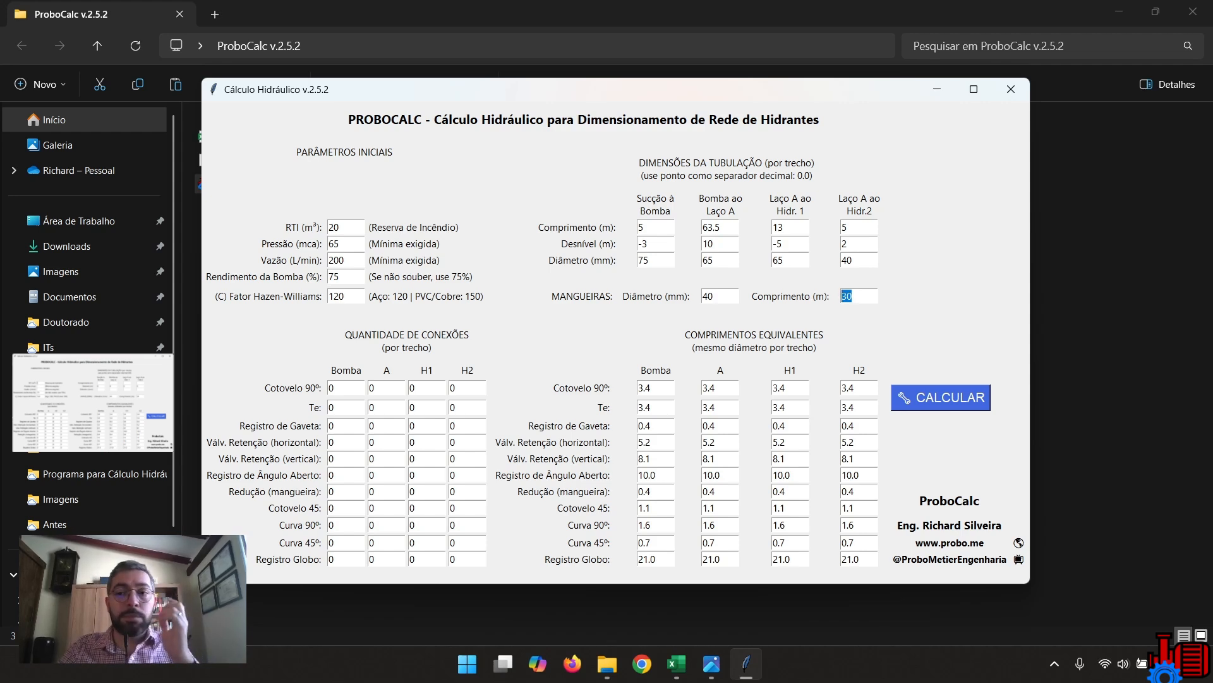
pyautogui.click(856, 296)
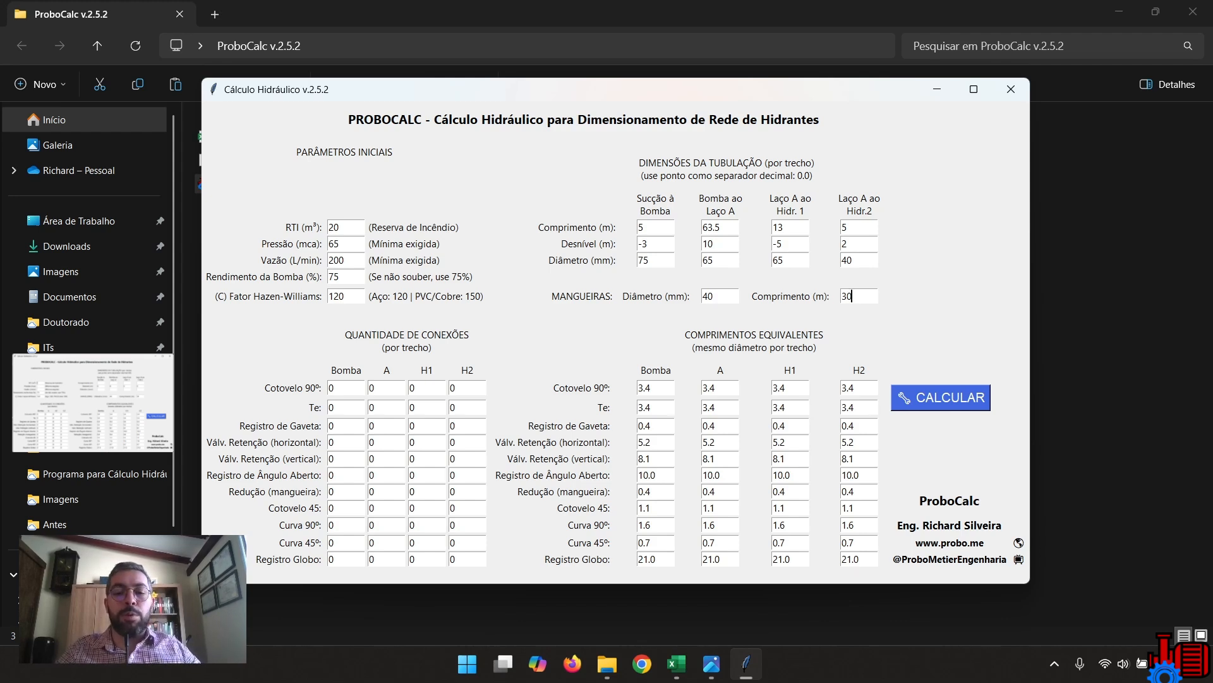
# Check the pump-section pipe diameters and set the equivalent length of Cotovelo 90º in the Bomba section to 4.
pyautogui.moveTo(607, 89); pyautogui.dragTo(609, 69)
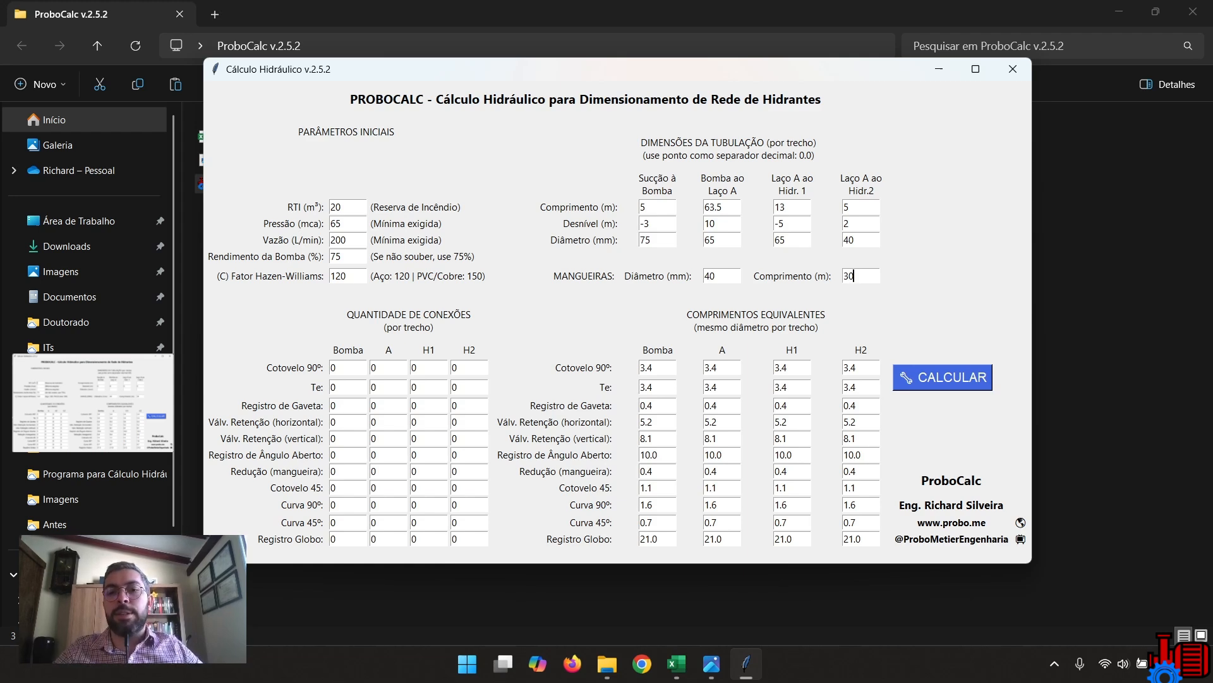
pyautogui.doubleClick(713, 240)
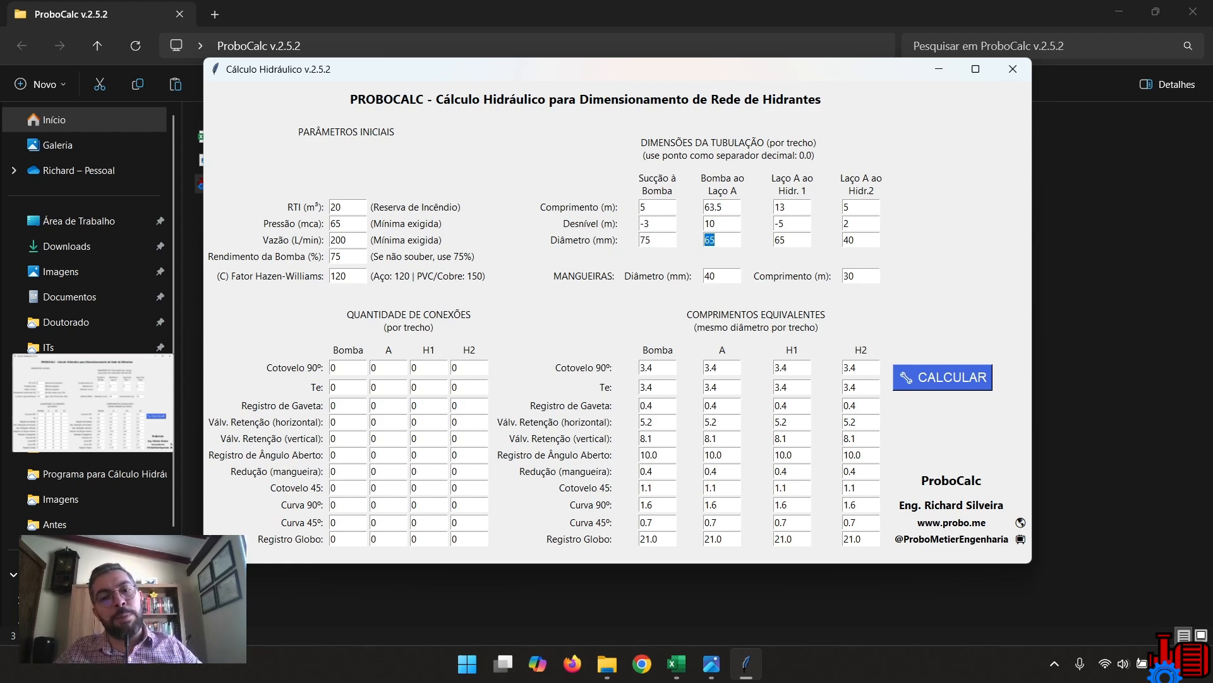
pyautogui.doubleClick(649, 240)
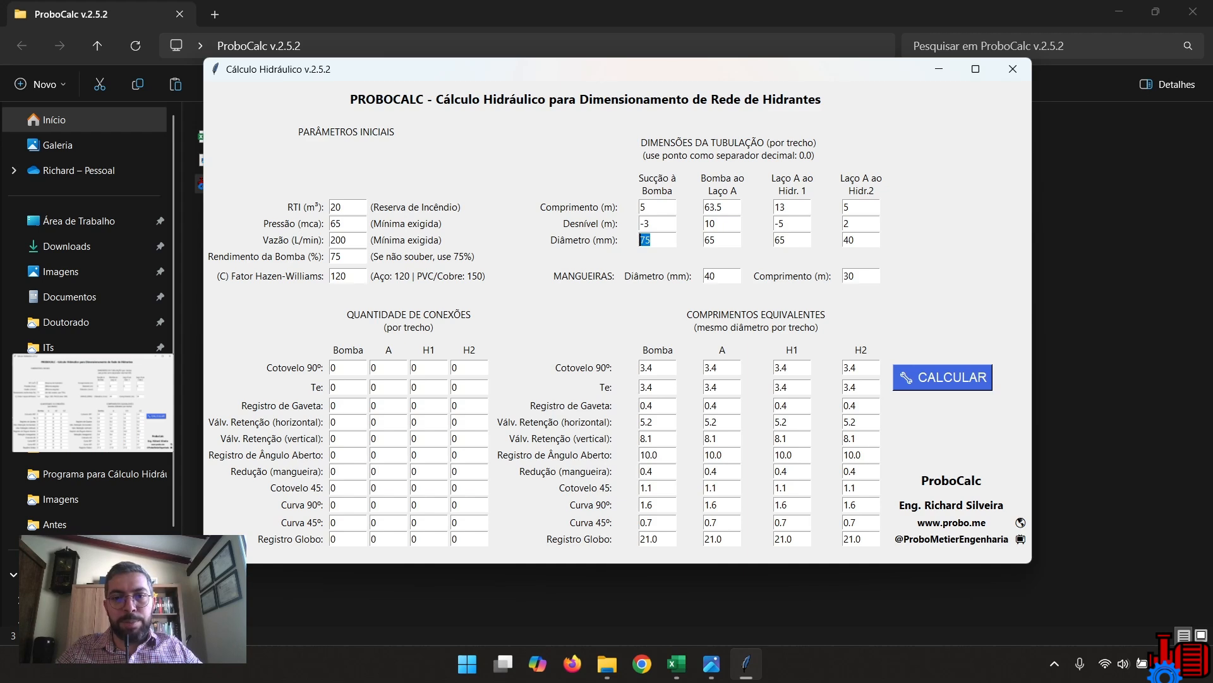
pyautogui.doubleClick(648, 368)
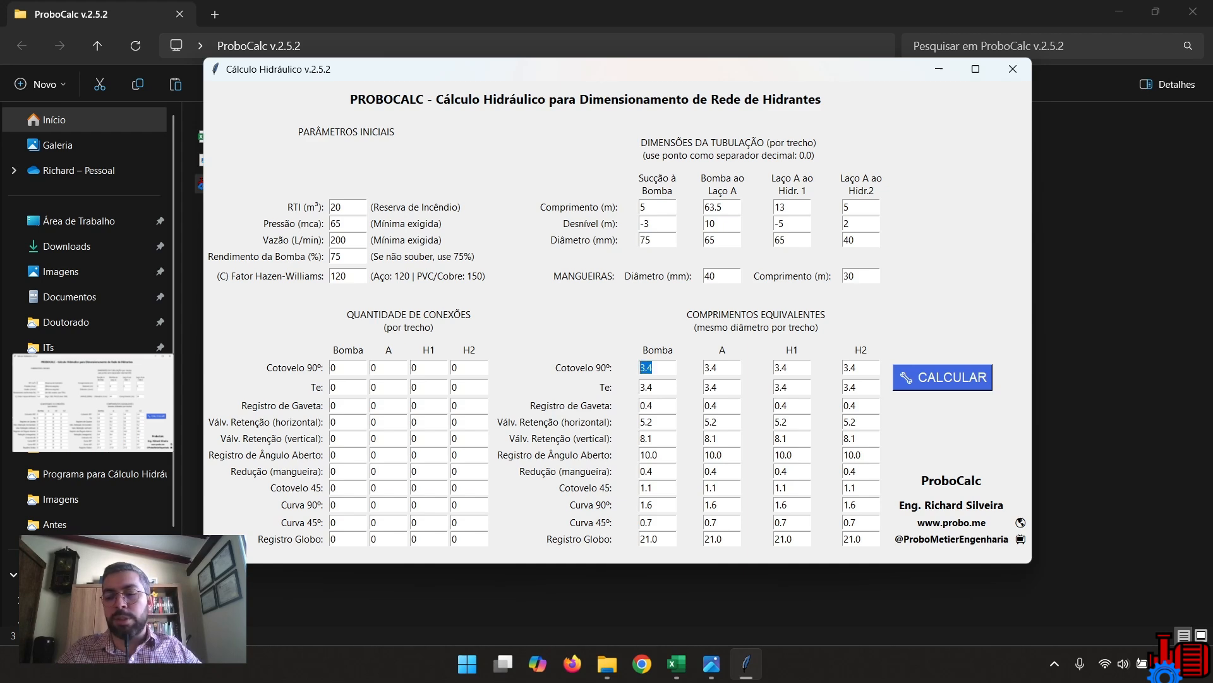
pyautogui.write('4')
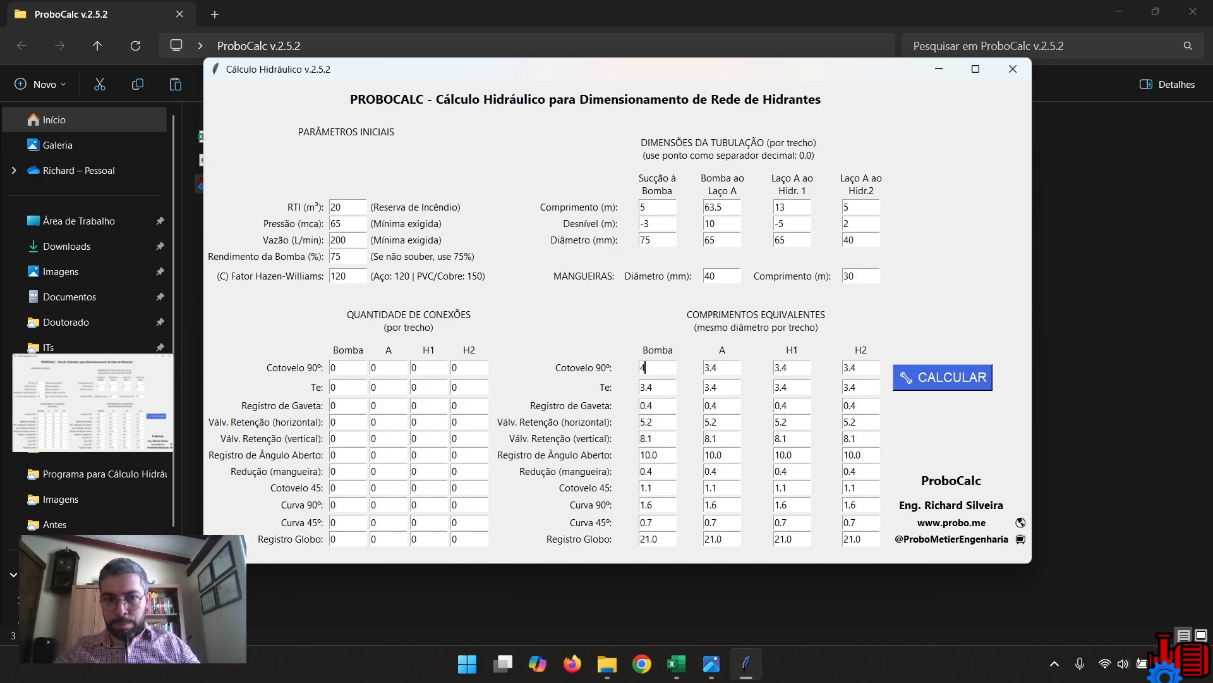
# Set the Bomba section's fitting quantities to 2 Curva 90º, 1 Registro de Gaveta and 1 Válv. Retenção (vertical).
pyautogui.doubleClick(334, 368)
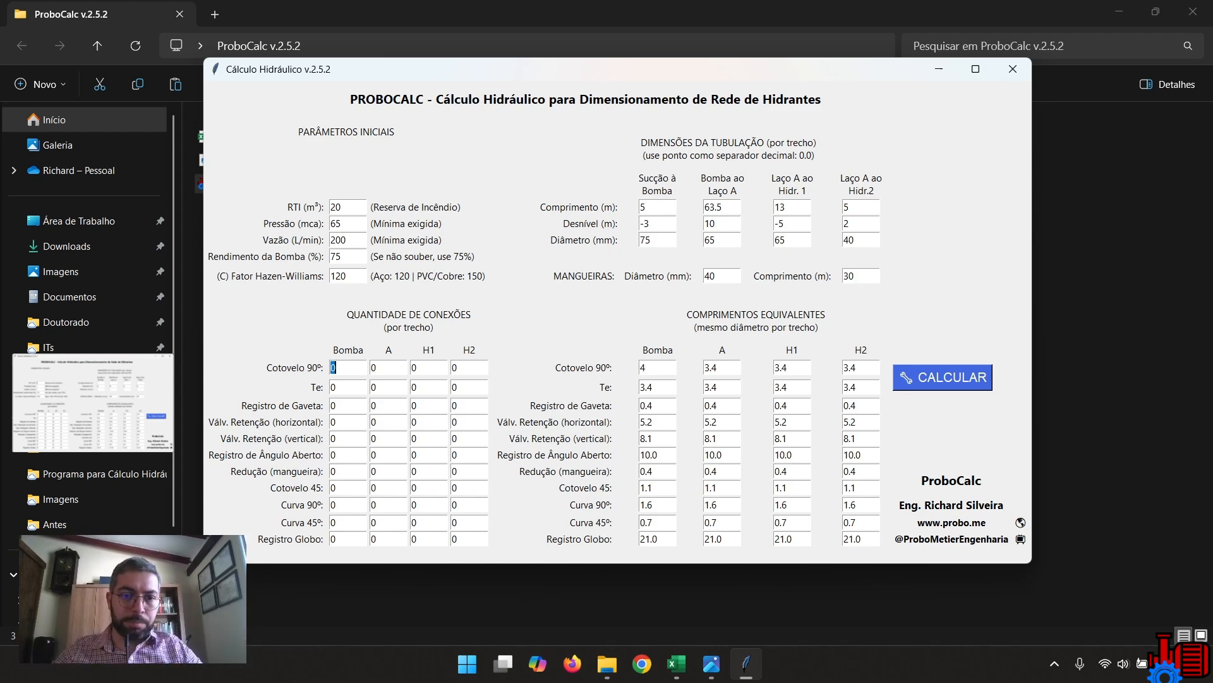
pyautogui.doubleClick(334, 505)
pyautogui.write('2')
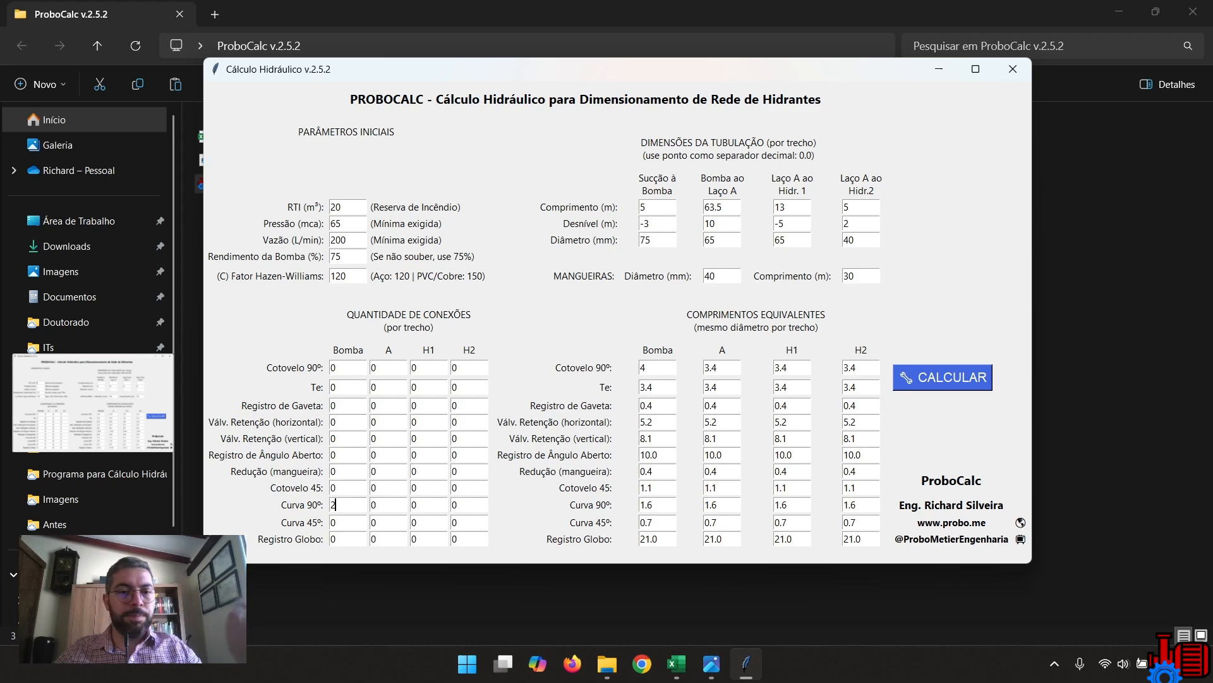
pyautogui.doubleClick(335, 405)
pyautogui.write('1')
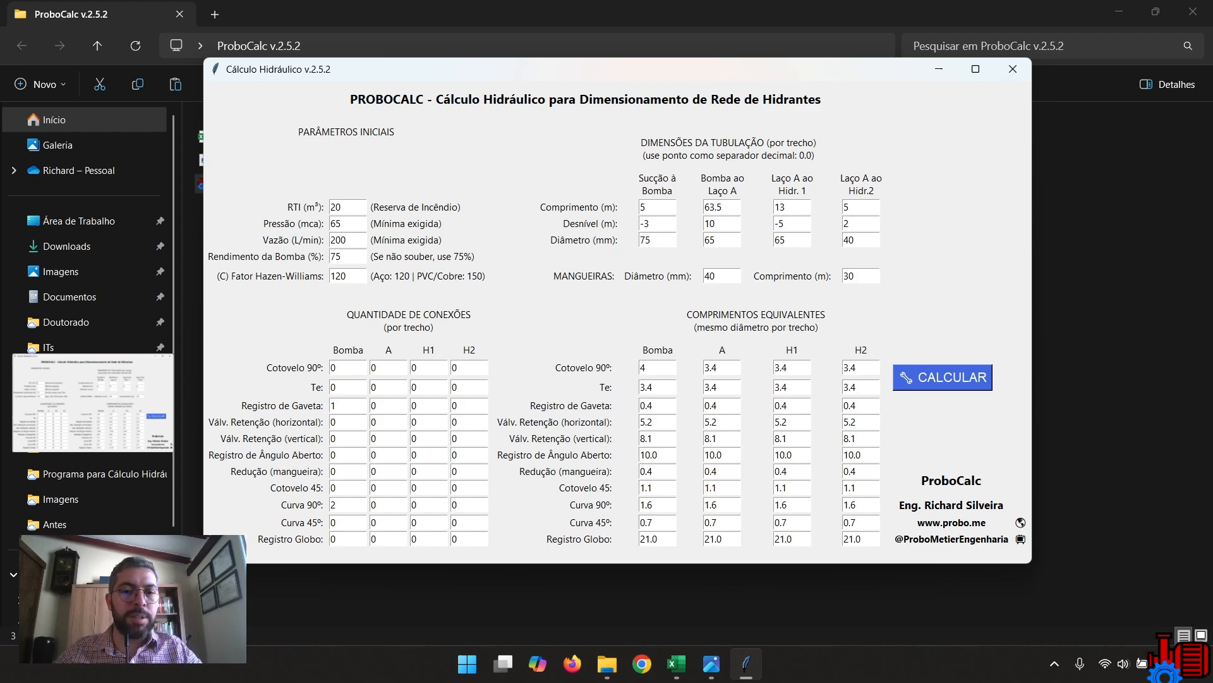
pyautogui.doubleClick(335, 438)
pyautogui.write('1')
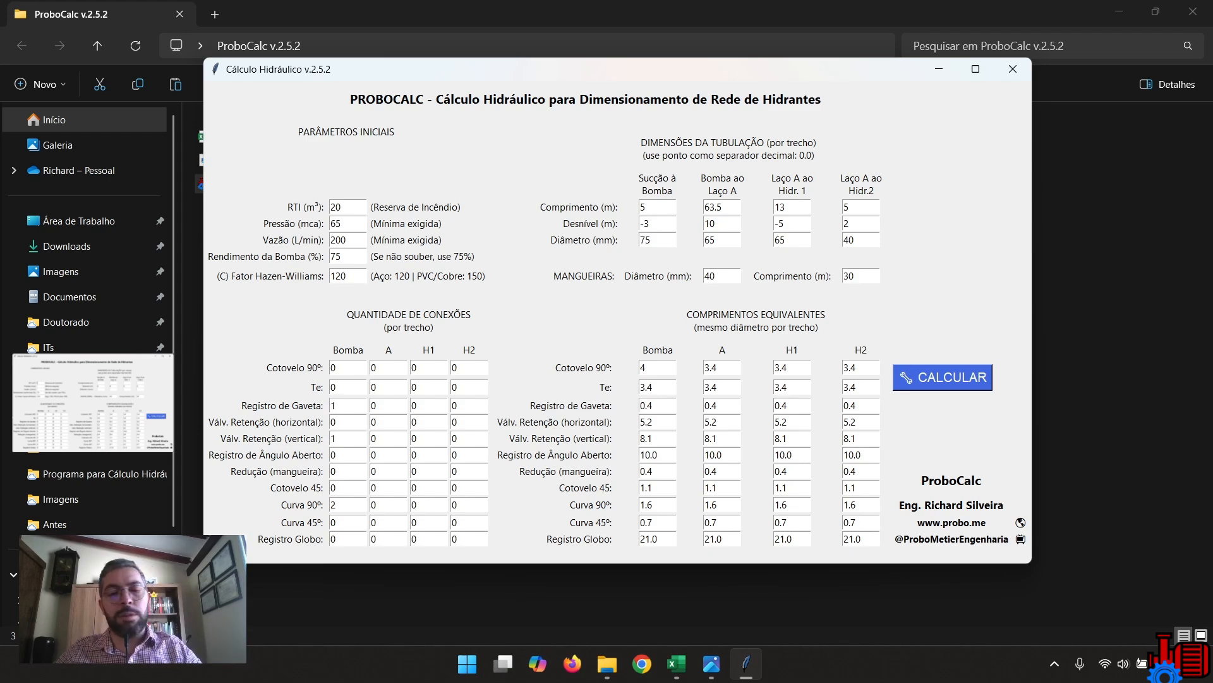
# Set the fitting quantities to 3 Cotovelo 90º and 2 Te for section A, and 2 Cotovelo 90º and 1 Te for H1.
pyautogui.doubleClick(373, 367)
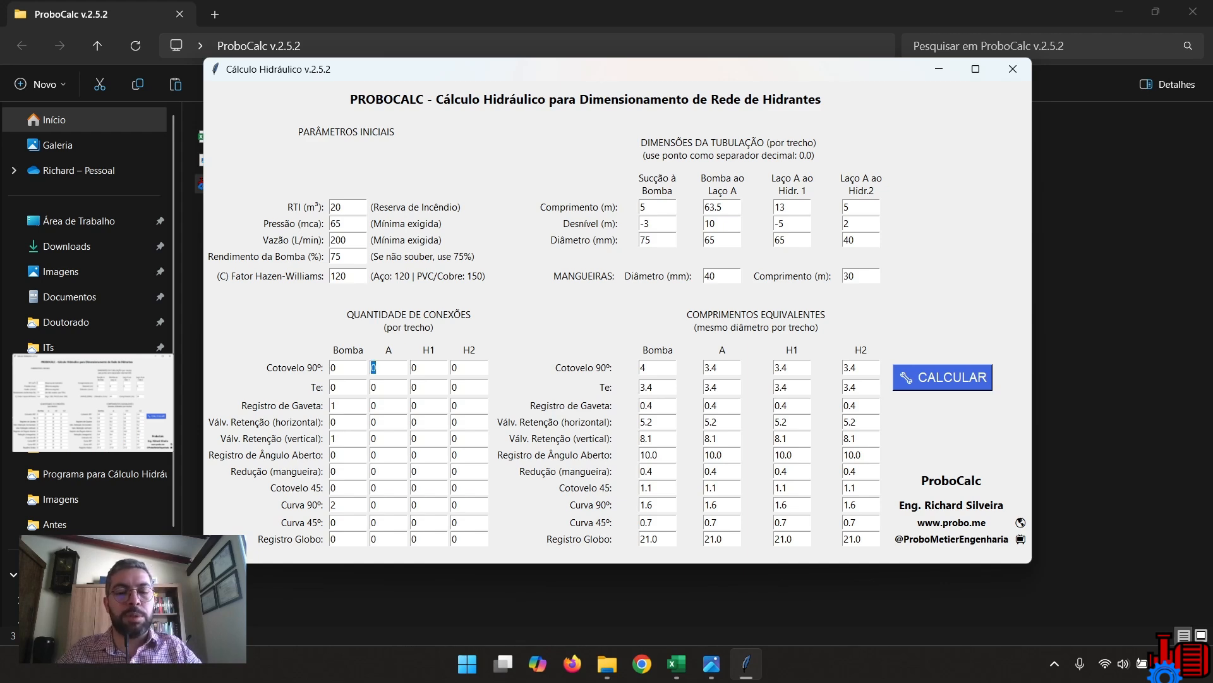
pyautogui.write('3')
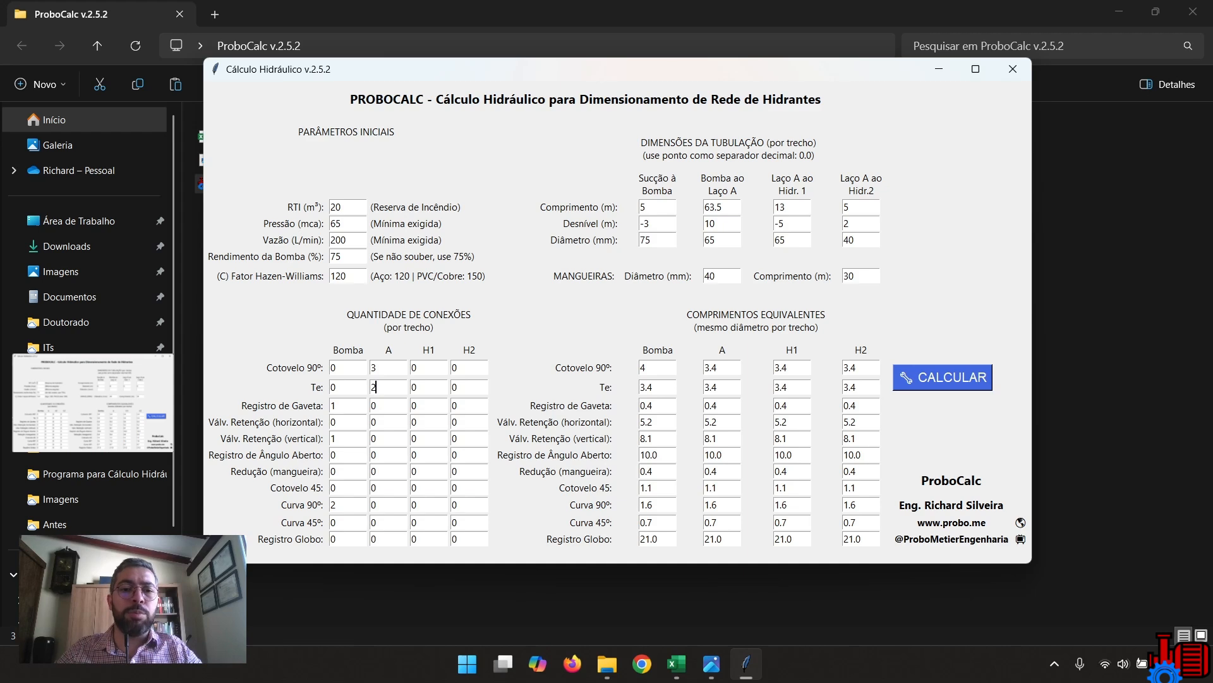
pyautogui.doubleClick(414, 367)
pyautogui.write('2')
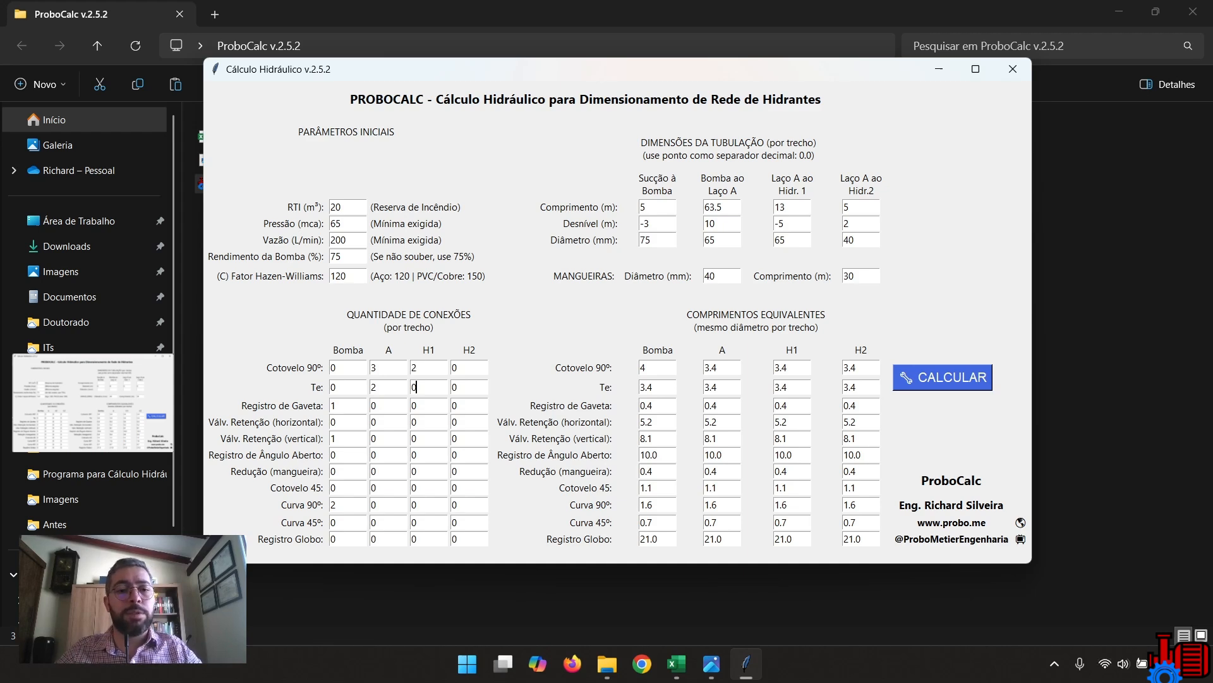
pyautogui.doubleClick(416, 386)
pyautogui.write('1')
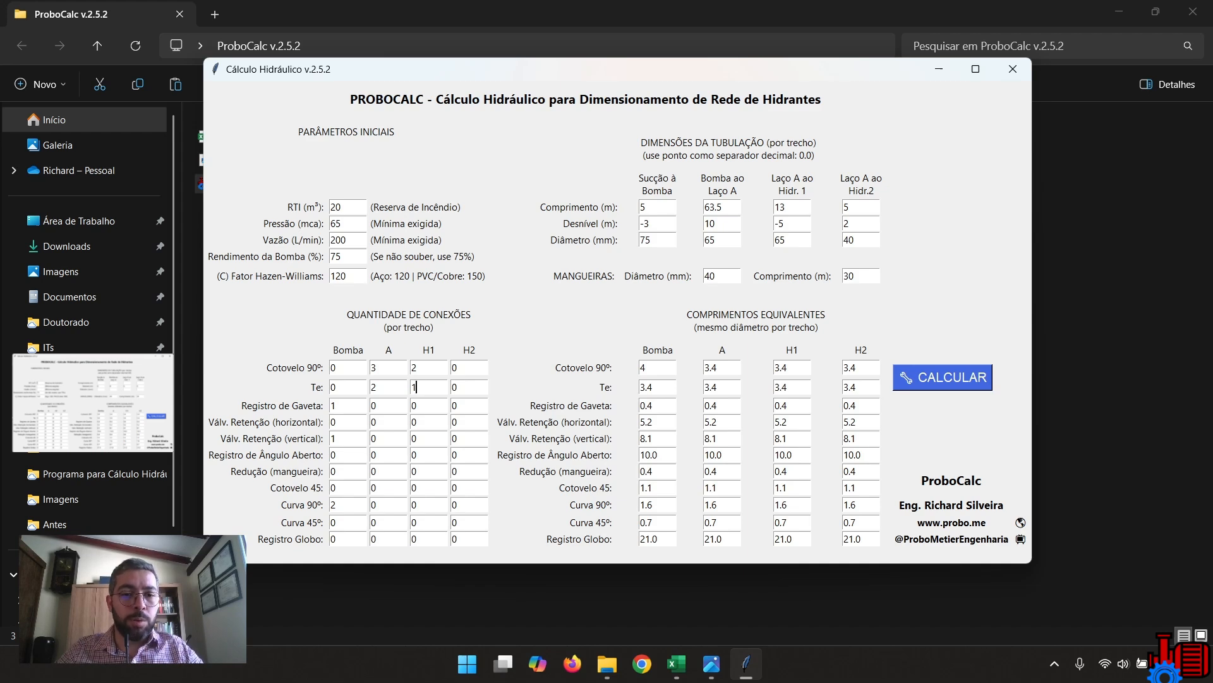
# Add 1 Redução (mangueira) and 1 Registro de Ângulo Aberto to the H1 section's fitting quantities.
pyautogui.doubleClick(415, 470)
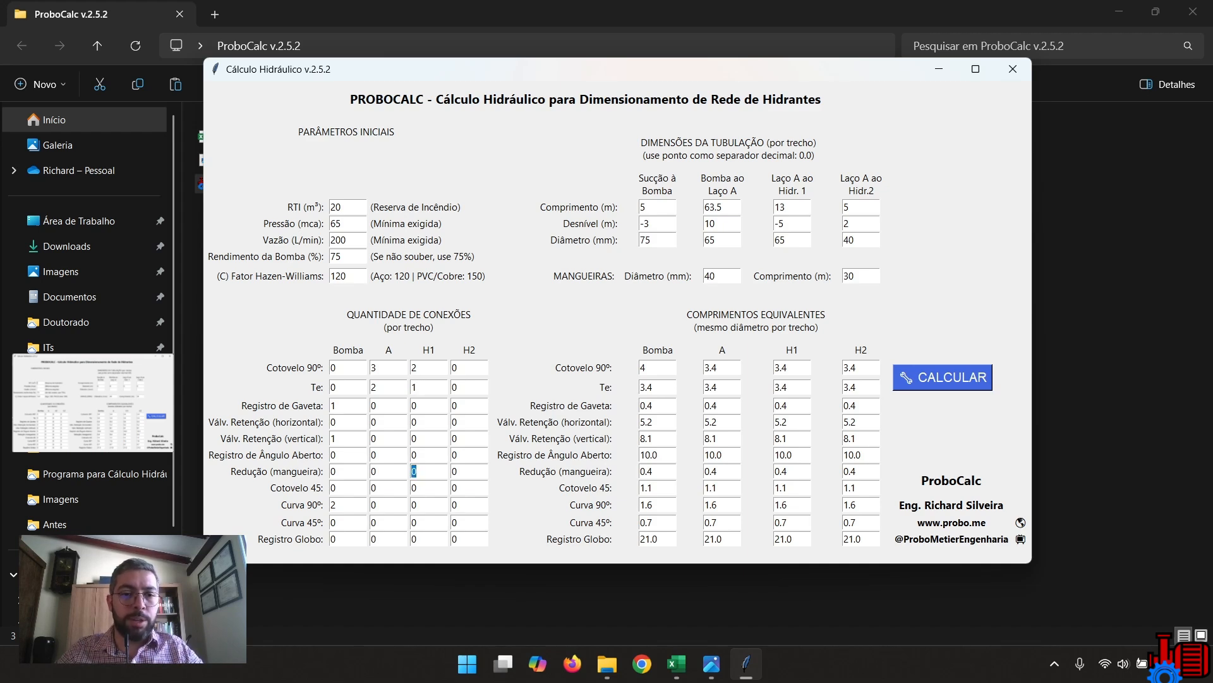
pyautogui.write('1')
pyautogui.doubleClick(415, 454)
pyautogui.write('1')
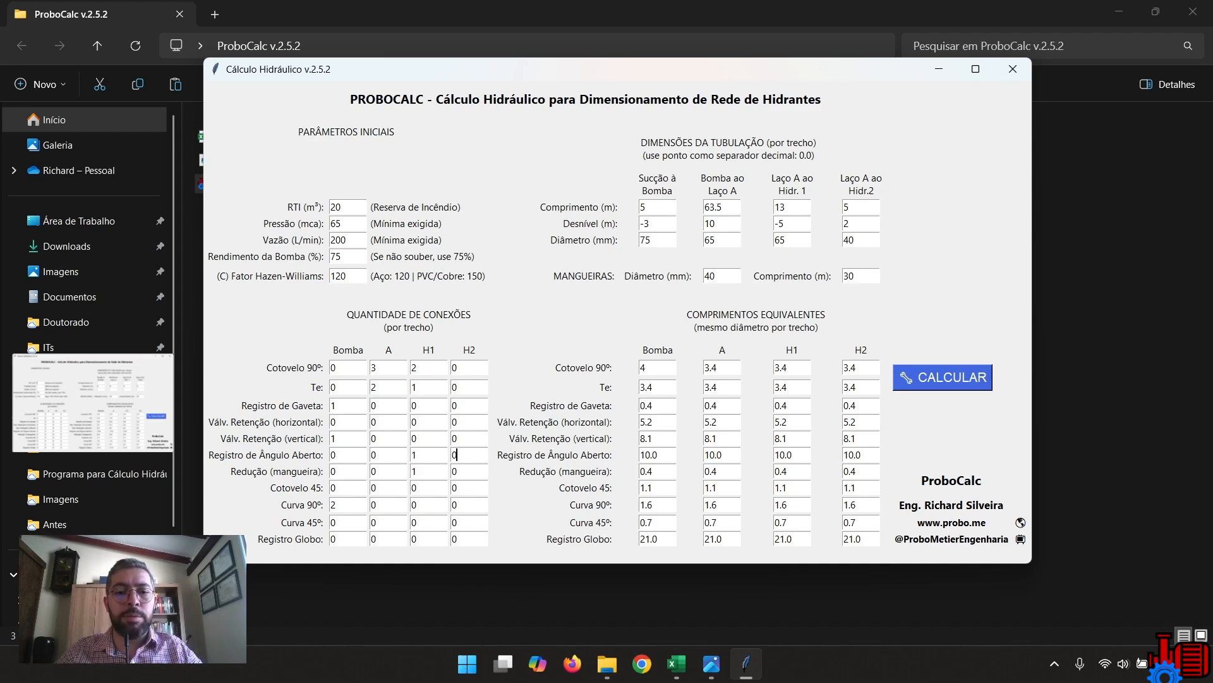
# Set the H2 section's fitting quantities to 1 Registro de Ângulo Aberto, 1 Redução (mangueira), 4 Cotovelo 90º and 2 Te.
pyautogui.doubleClick(457, 454)
pyautogui.write('1')
pyautogui.doubleClick(456, 471)
pyautogui.write('1')
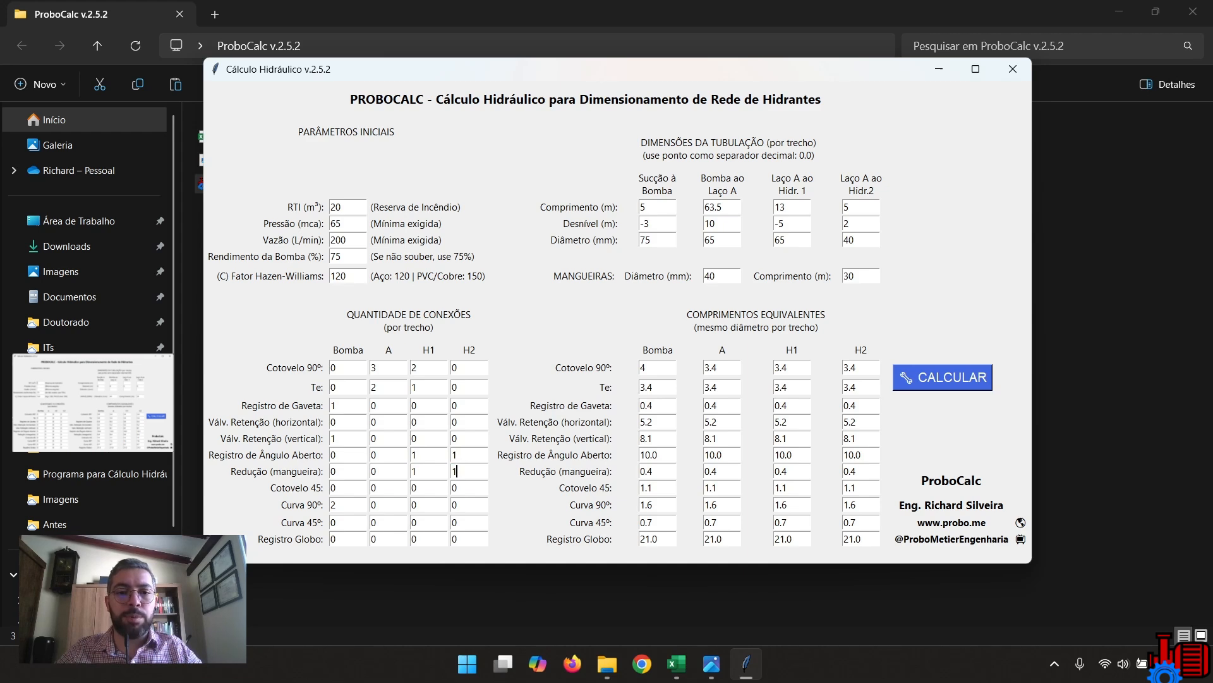
pyautogui.doubleClick(456, 368)
pyautogui.write('4')
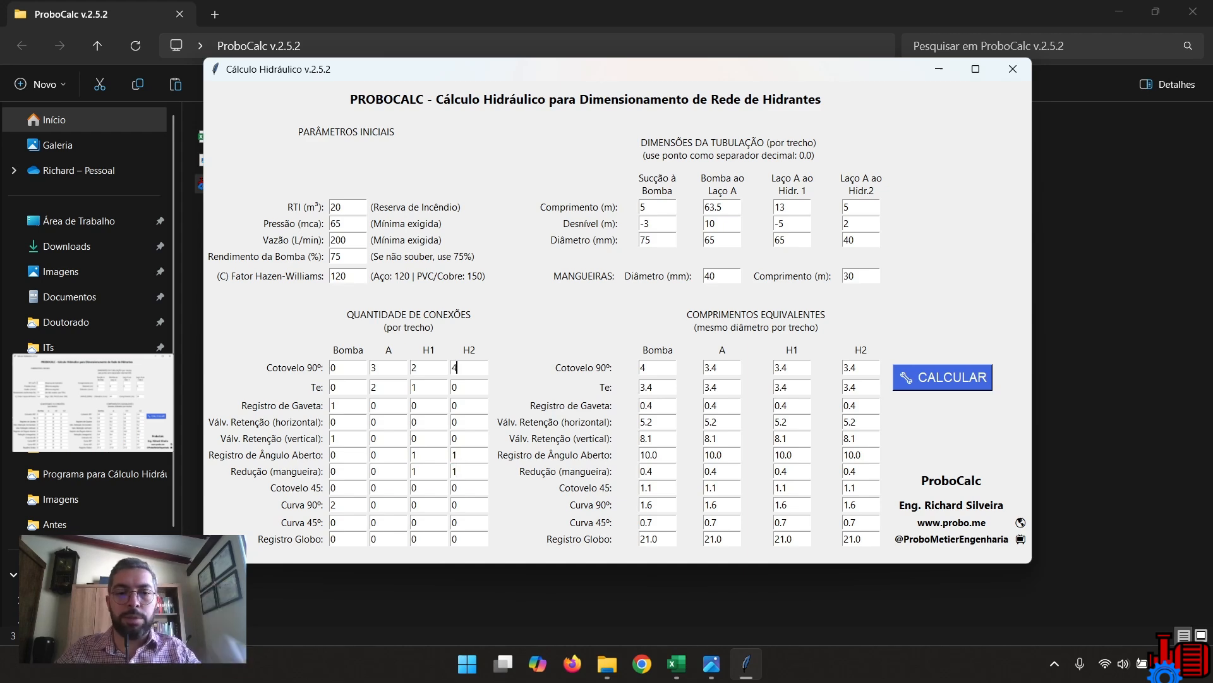
pyautogui.doubleClick(456, 387)
pyautogui.write('2')
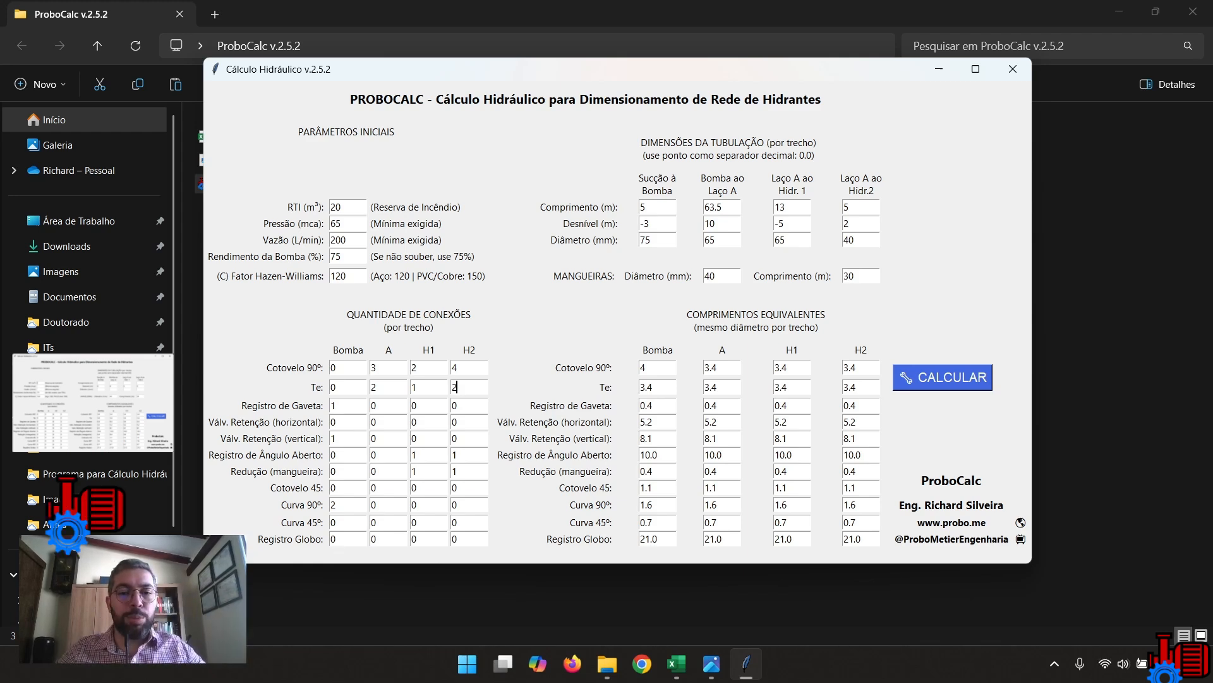
pyautogui.click(455, 405)
pyautogui.doubleClick(455, 405)
pyautogui.click(453, 405)
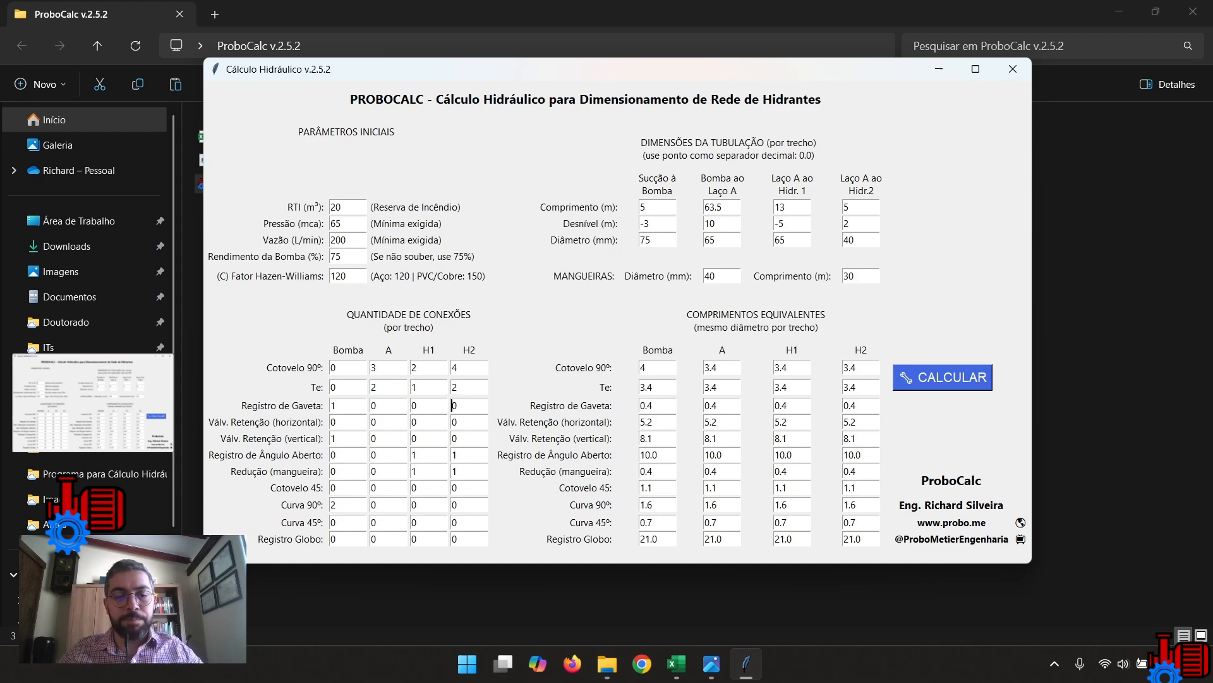
pyautogui.doubleClick(455, 405)
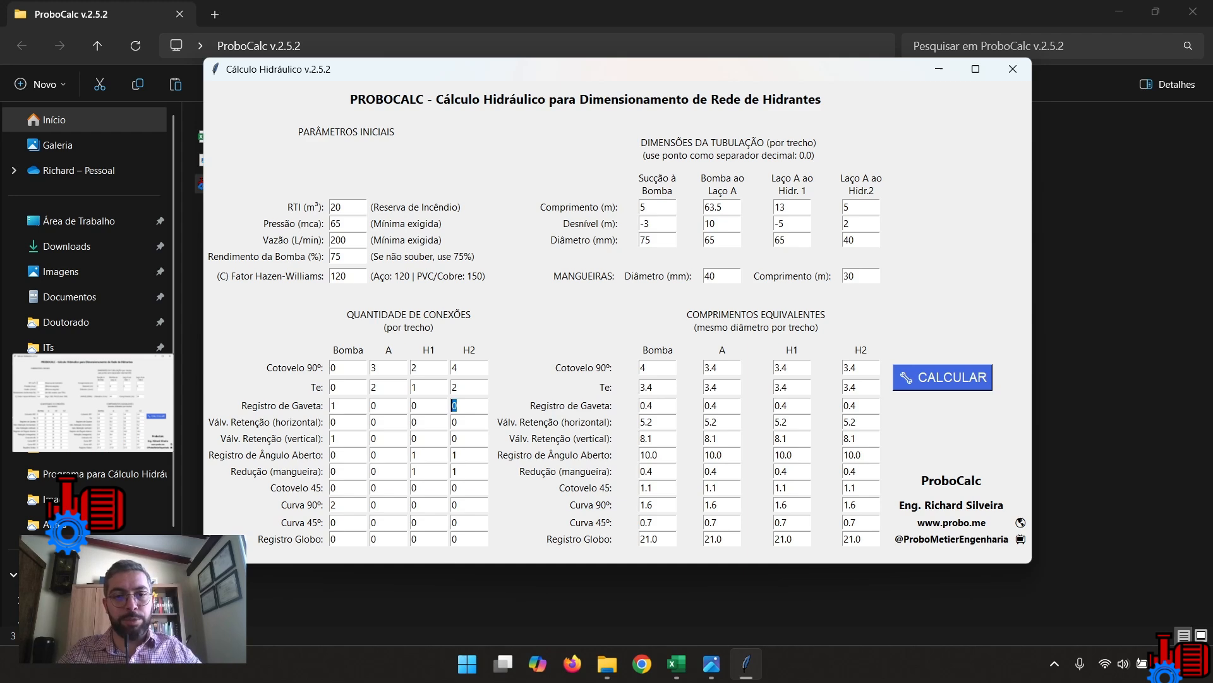
pyautogui.doubleClick(455, 438)
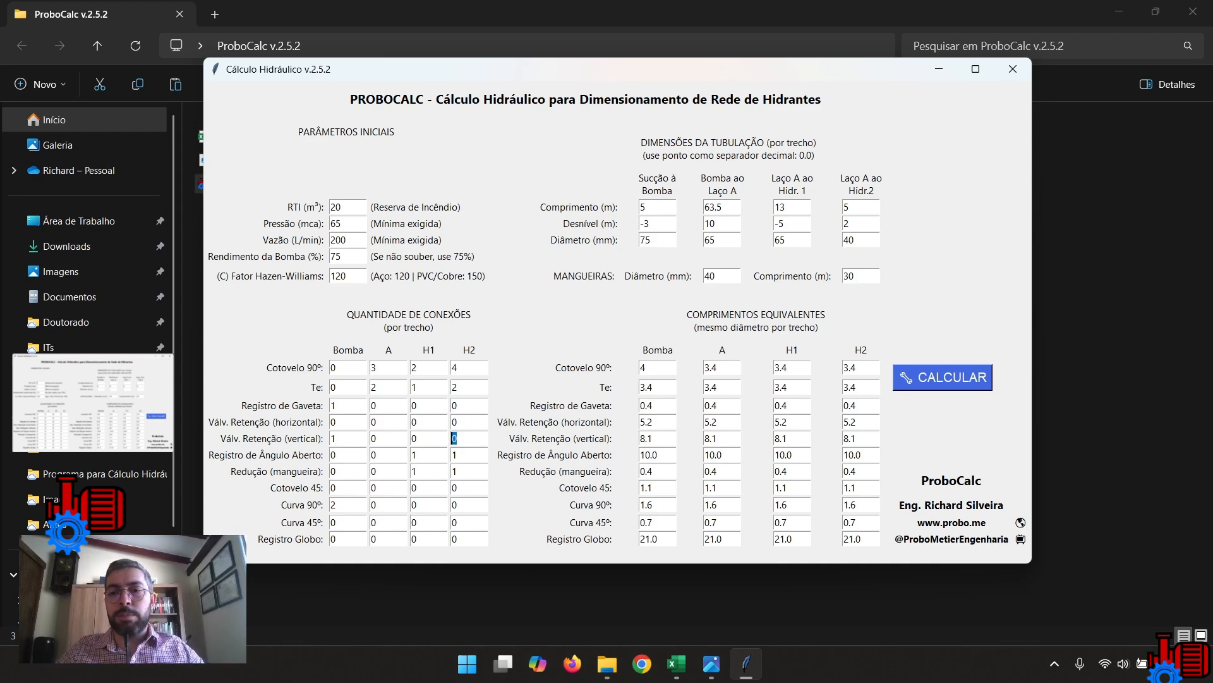
# Calculate the hydrant network and save the resulting report both as a PDF and as an XLS spreadsheet.
pyautogui.click(943, 378)
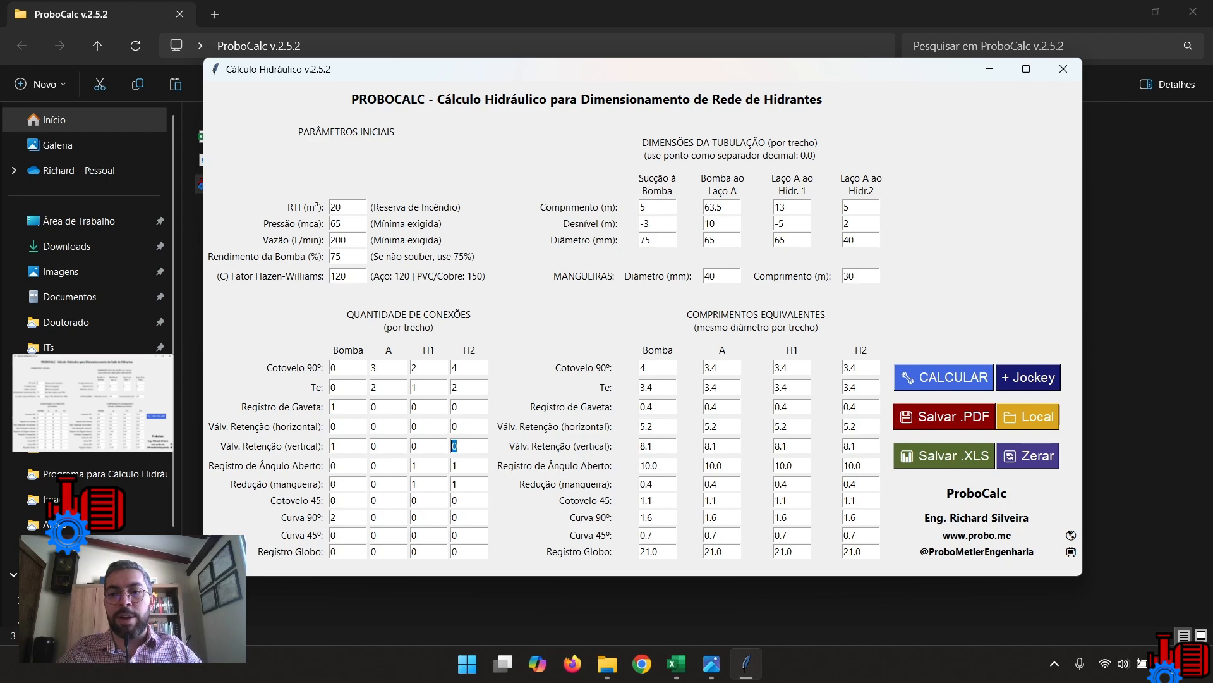
pyautogui.click(944, 416)
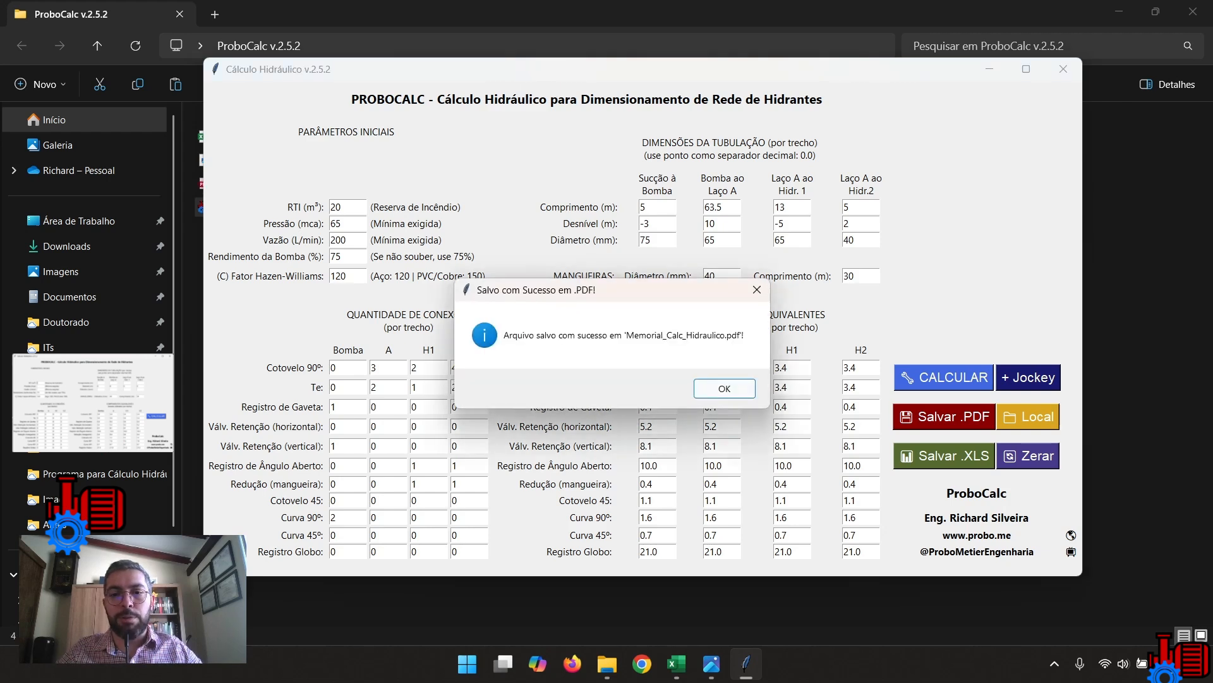
pyautogui.press('Return')
pyautogui.click(945, 455)
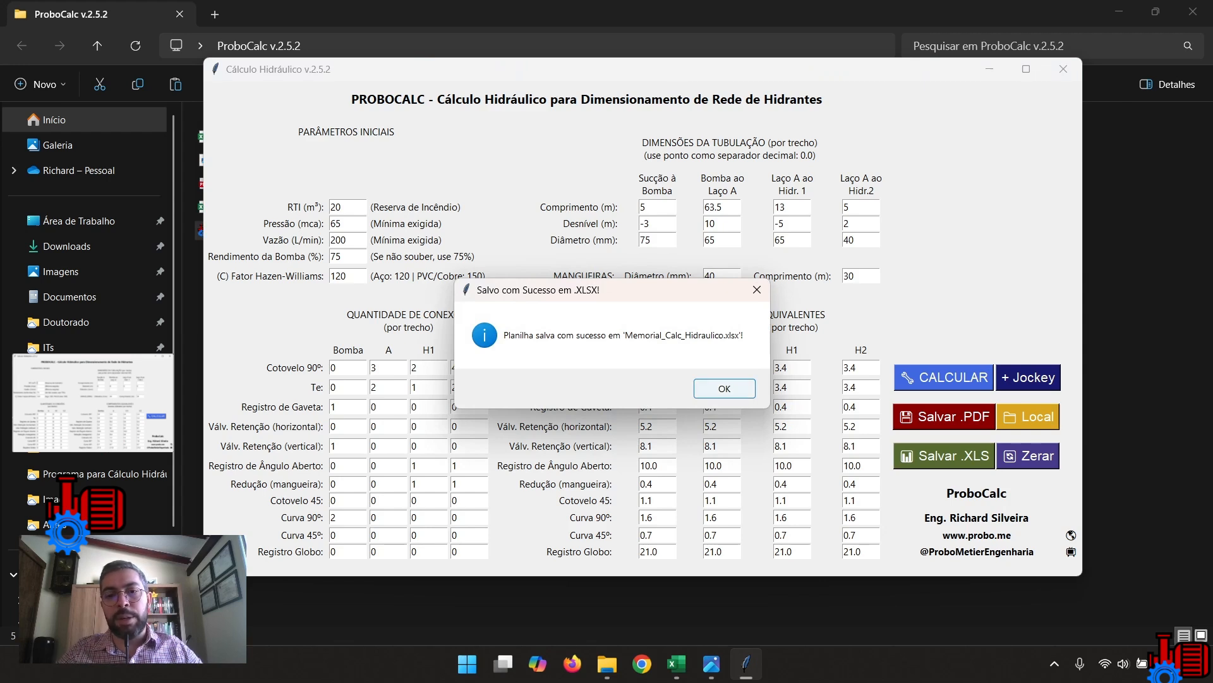
pyautogui.press('Return')
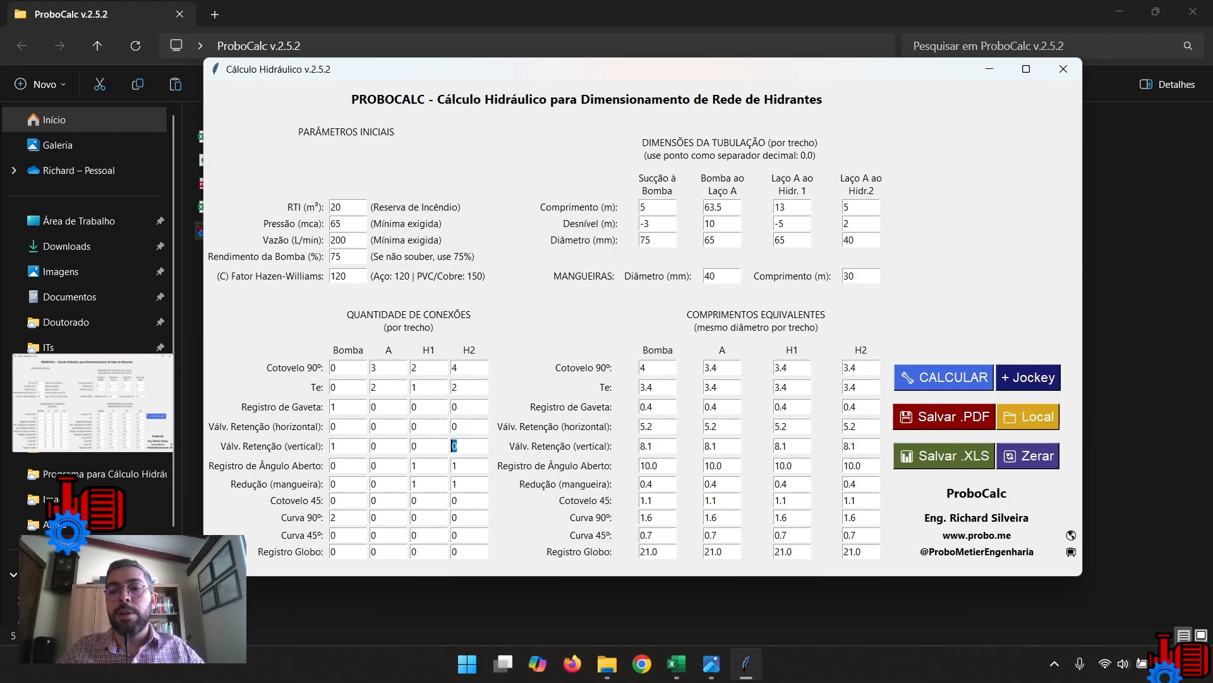
# Open the Memorial_Calc_Hidraulico PDF from its save folder in Microsoft Edge and review the input data tables on page 1.
pyautogui.click(1028, 416)
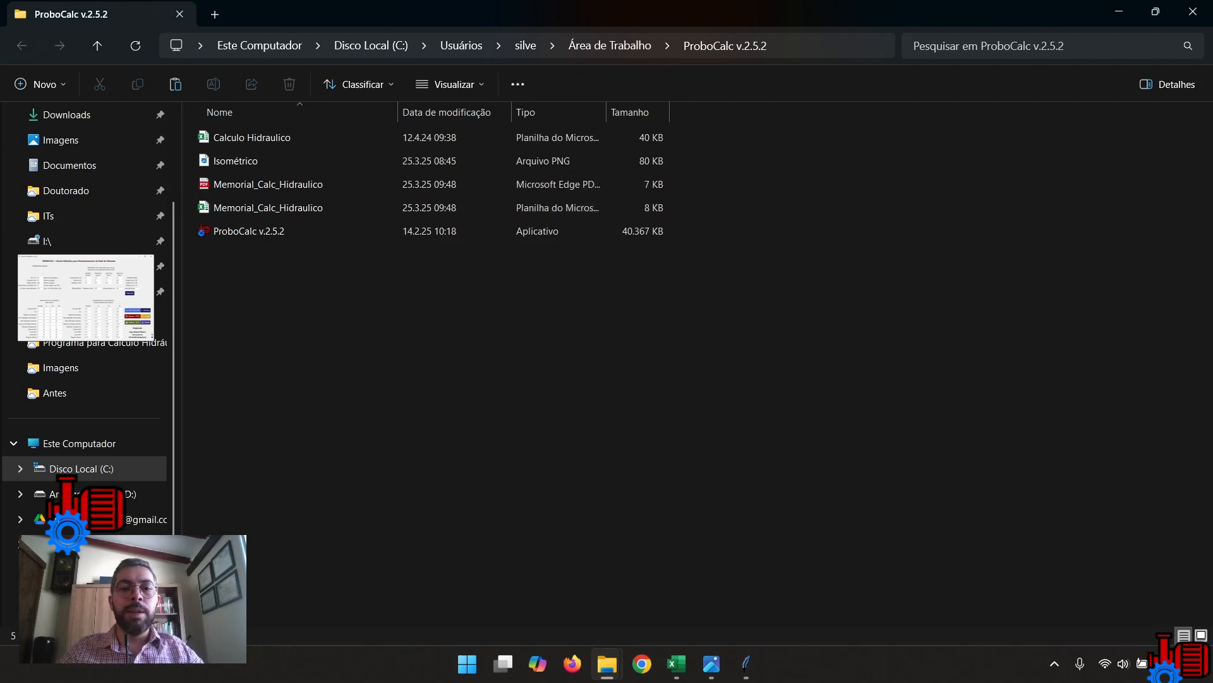
pyautogui.click(268, 185)
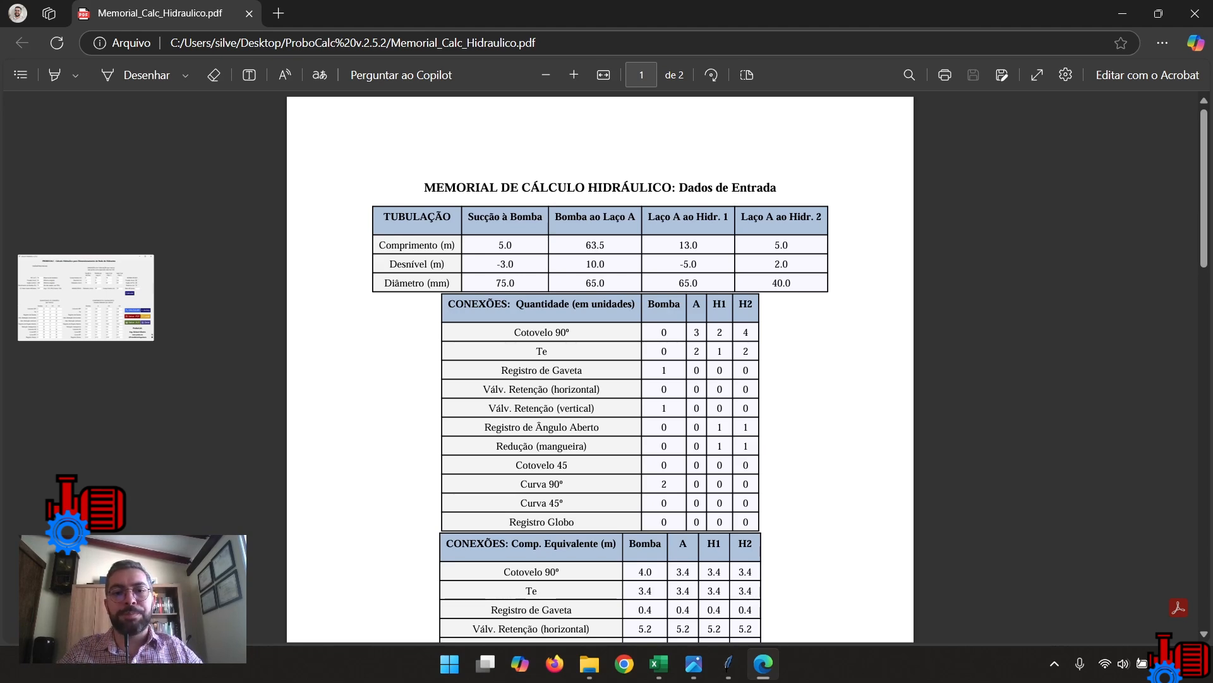
pyautogui.scroll(-3, 601, 367)
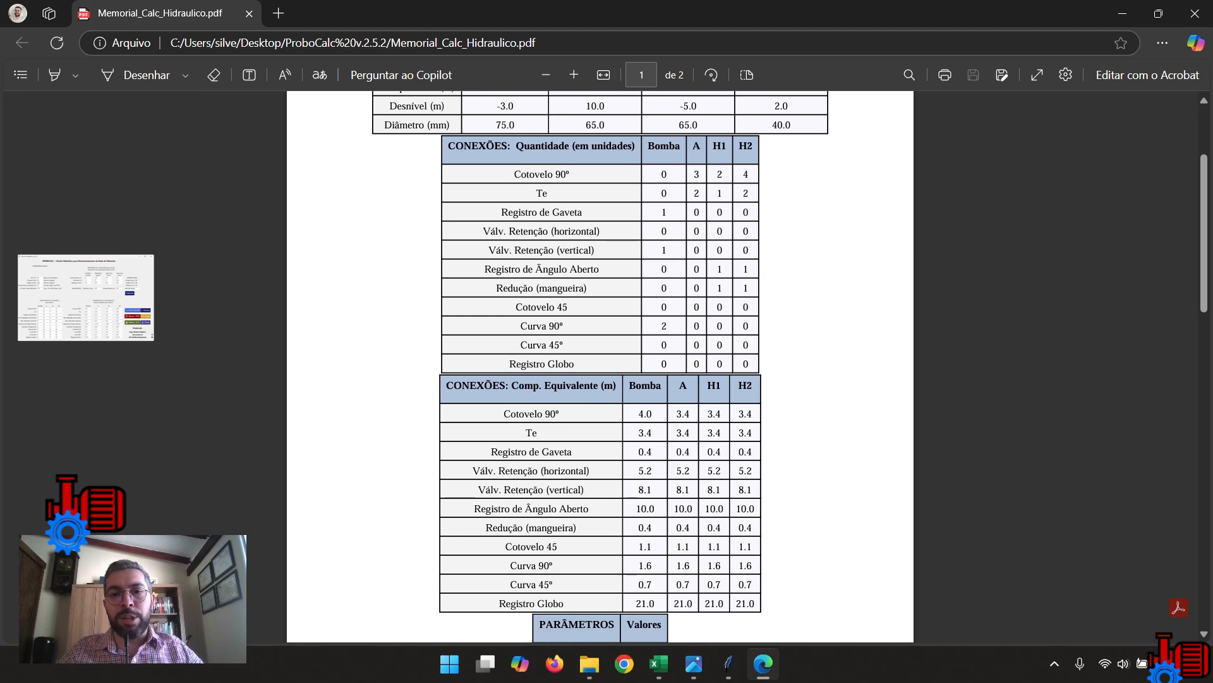
pyautogui.scroll(-1, 600, 366)
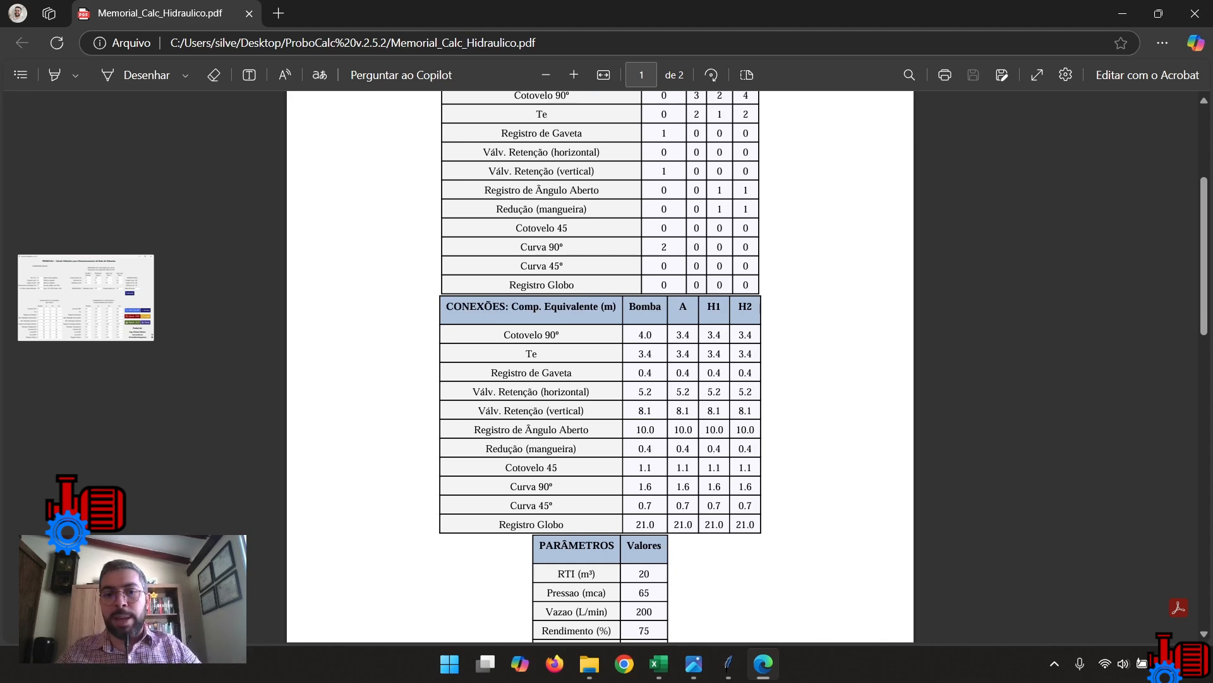
pyautogui.scroll(-2, 600, 366)
pyautogui.scroll(-1, 601, 366)
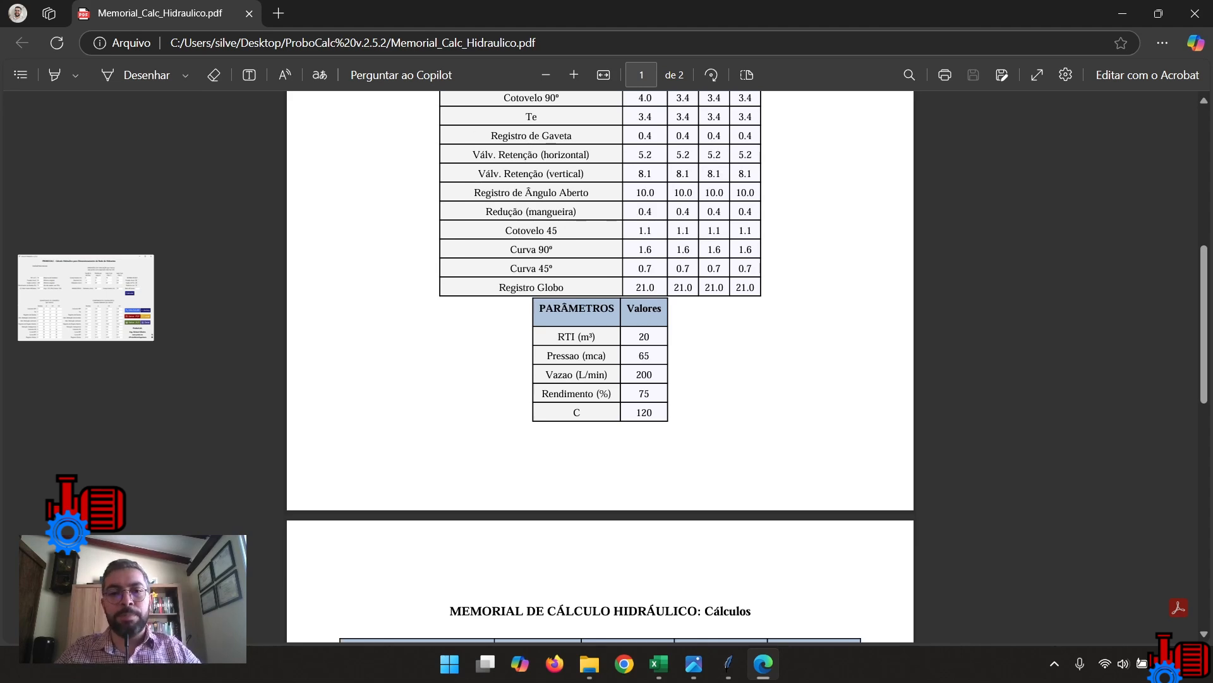
# Examine the calculation tables on page 2 of the report, especially the Velocidade and Altura manométrica rows for each section.
pyautogui.scroll(-4, 600, 367)
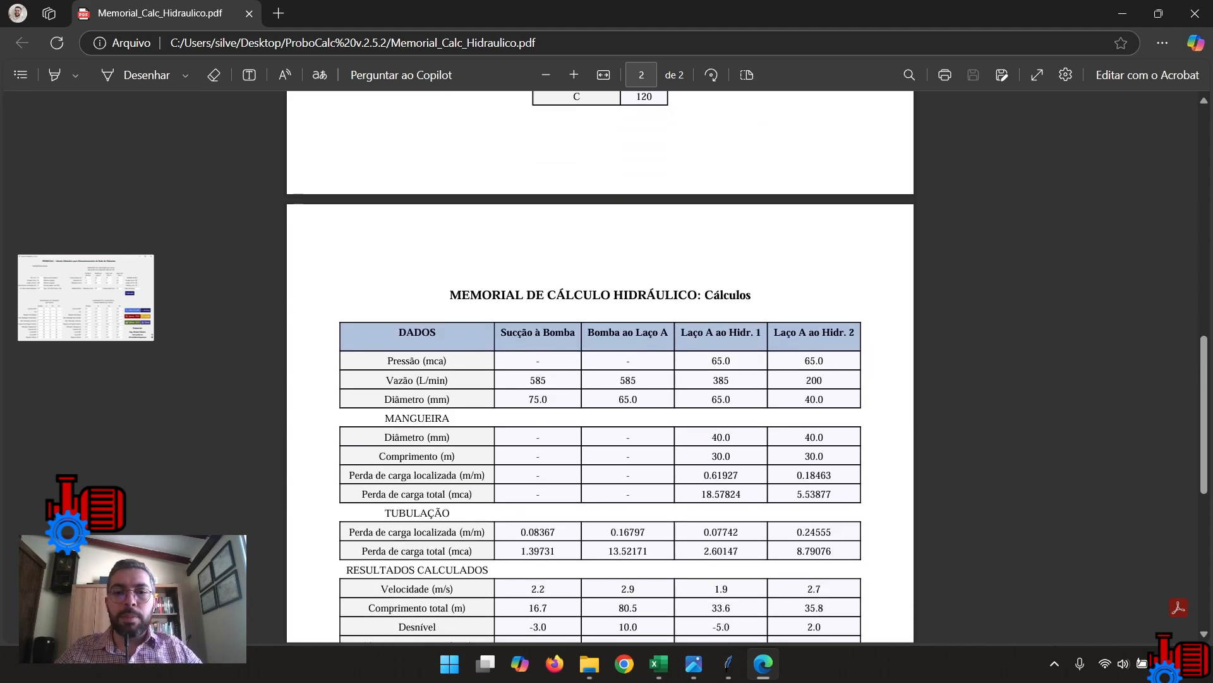
pyautogui.scroll(-1, 600, 366)
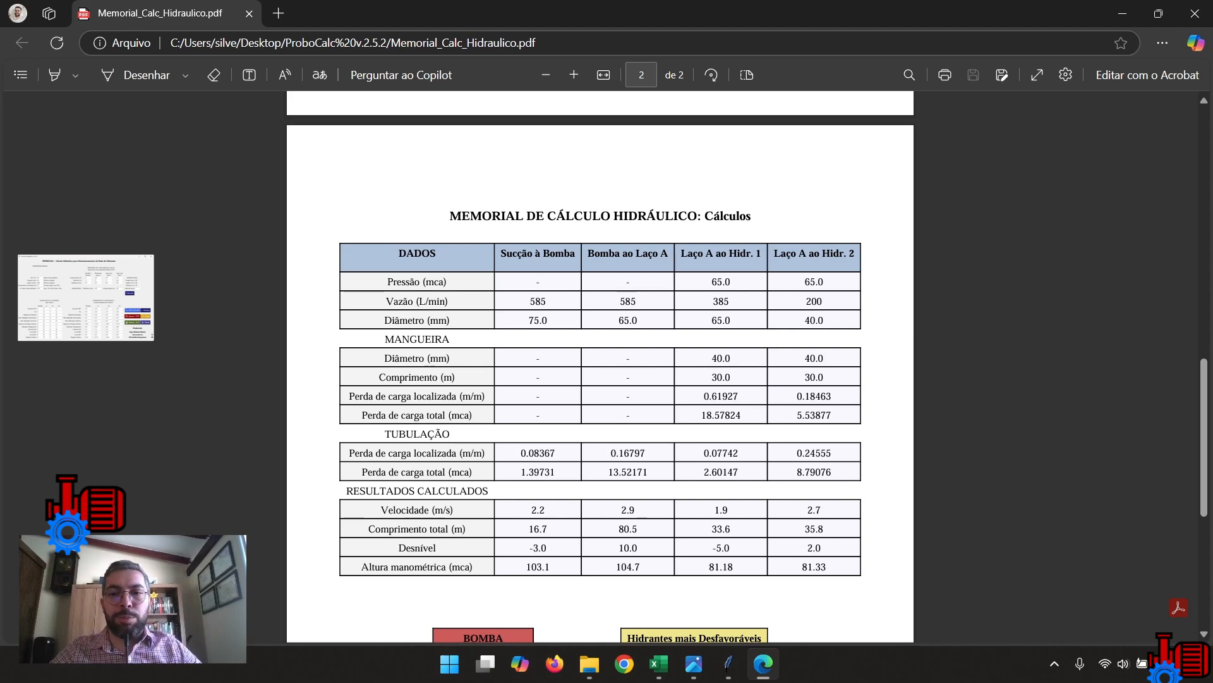
pyautogui.scroll(-1, 600, 367)
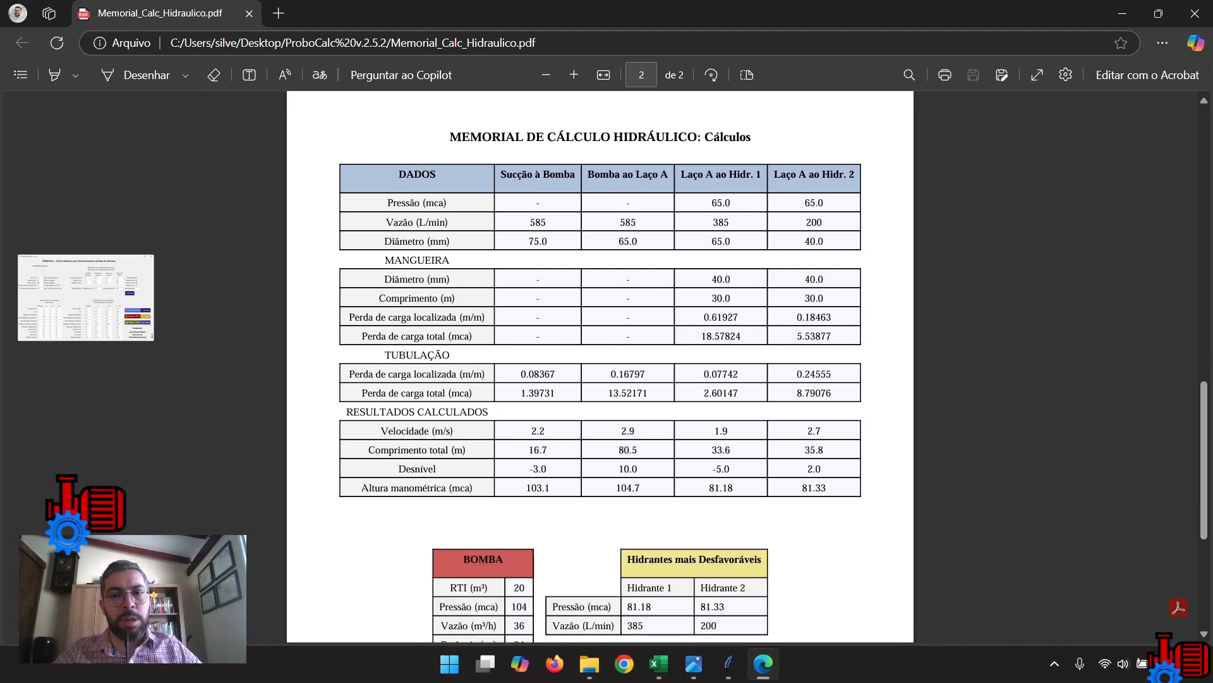
pyautogui.scroll(-1, 601, 367)
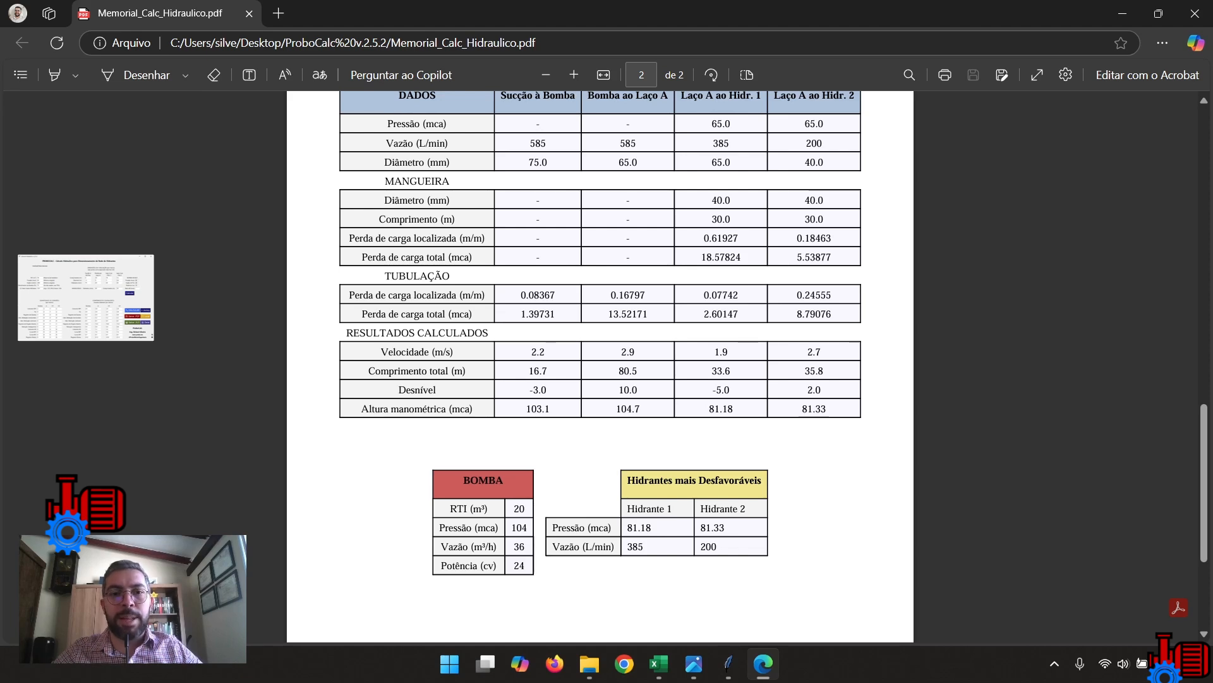
pyautogui.scroll(-1, 600, 366)
pyautogui.scroll(-1, 600, 366)
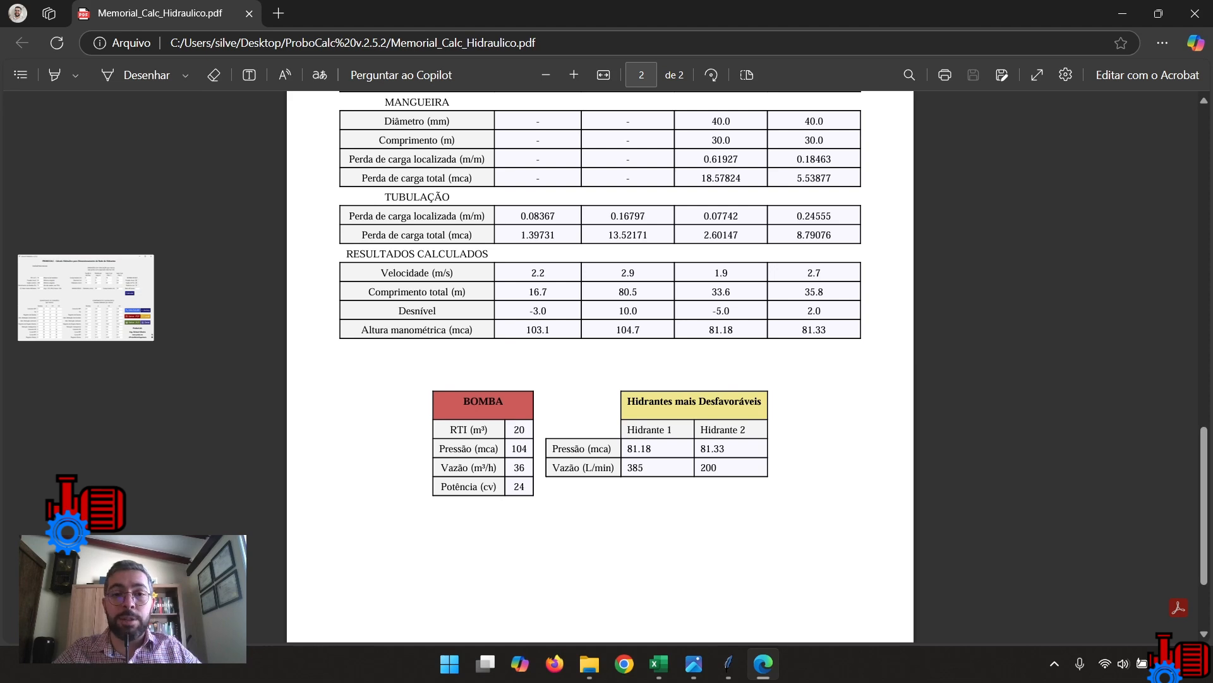
pyautogui.moveTo(532, 273); pyautogui.dragTo(821, 273)
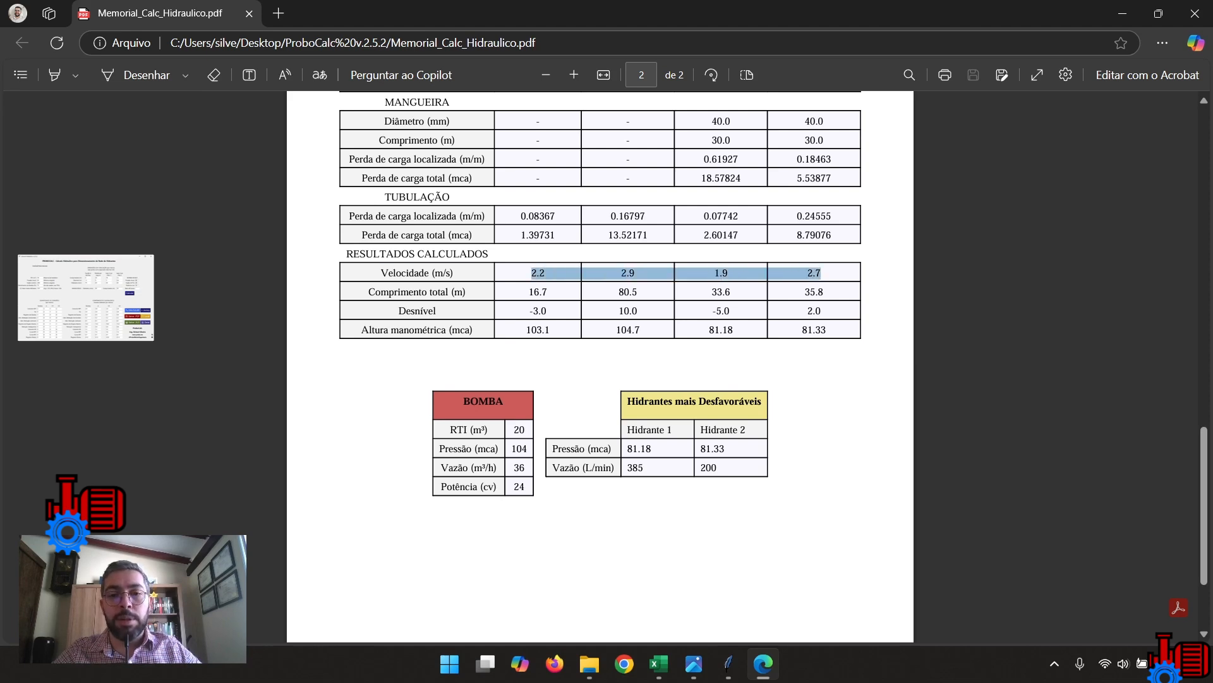
pyautogui.click(822, 354)
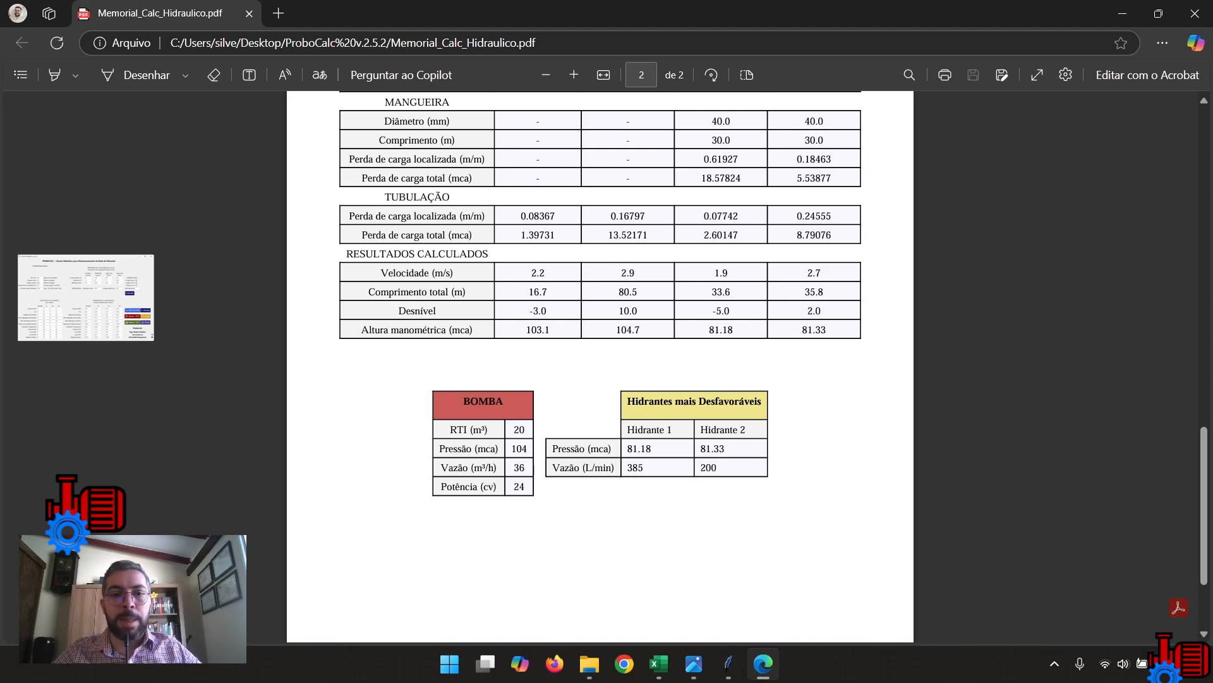
pyautogui.moveTo(532, 329); pyautogui.dragTo(813, 331)
pyautogui.scroll(-3, 814, 331)
pyautogui.click(814, 253)
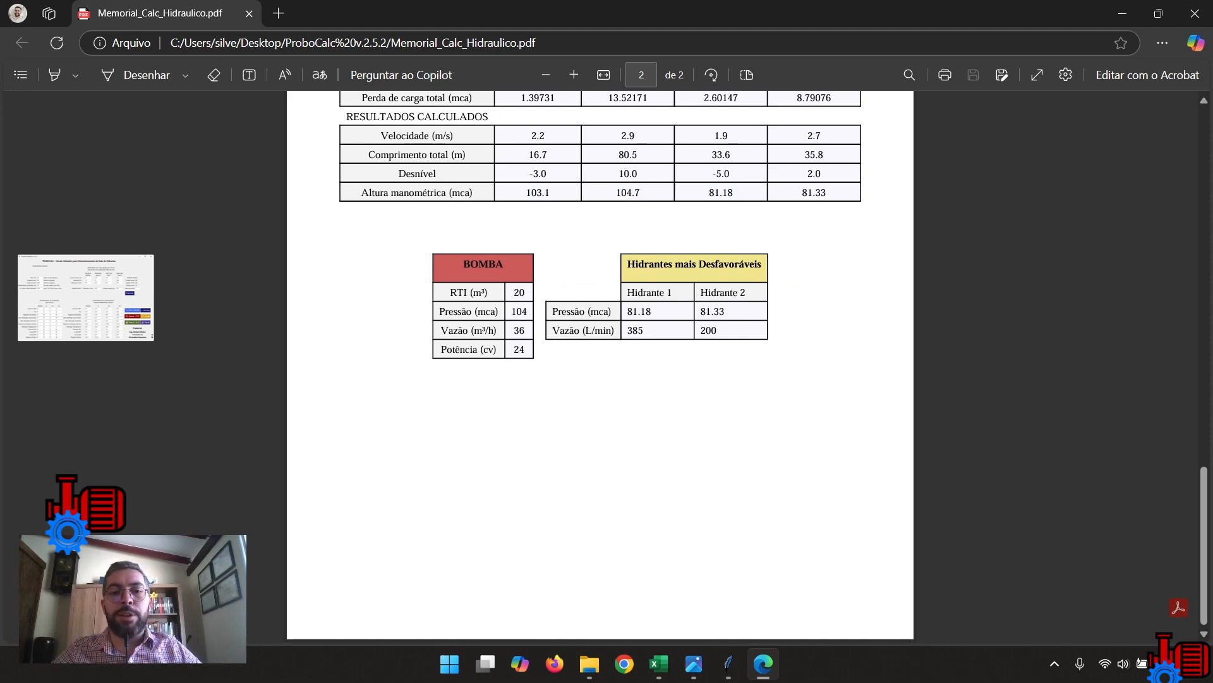
# Check the RTI, Pressão, Vazão and Potência values in the report's BOMBA table.
pyautogui.doubleClick(519, 293)
pyautogui.click(521, 296)
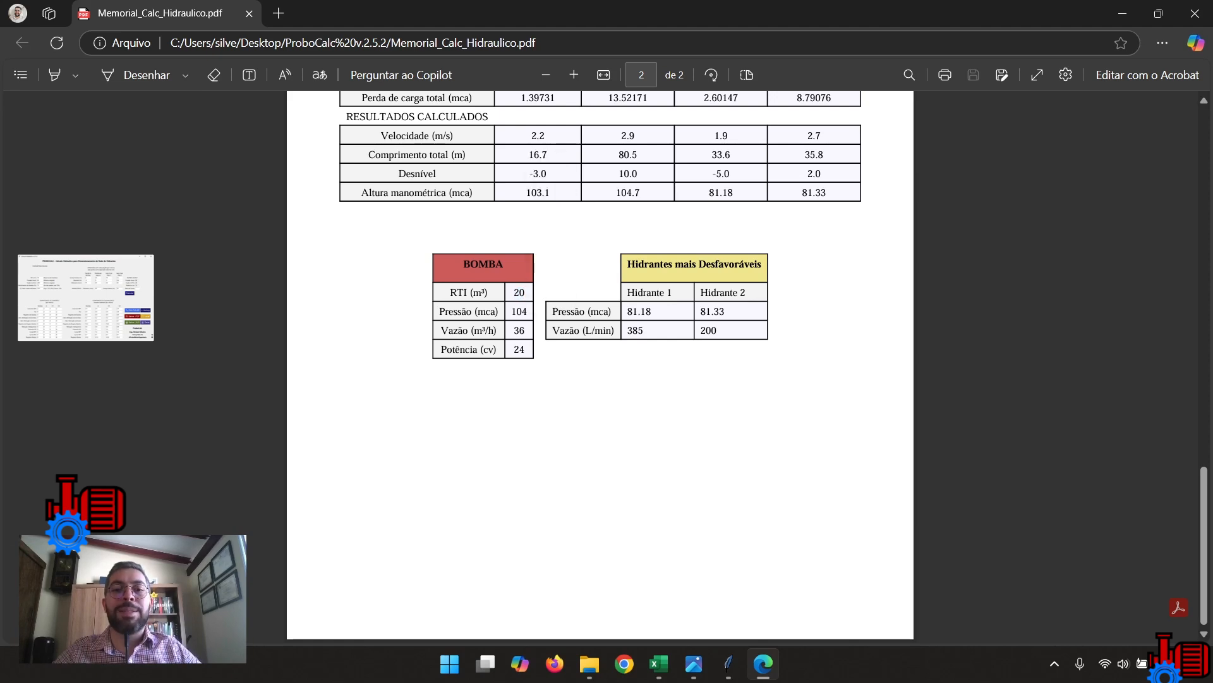
pyautogui.doubleClick(520, 312)
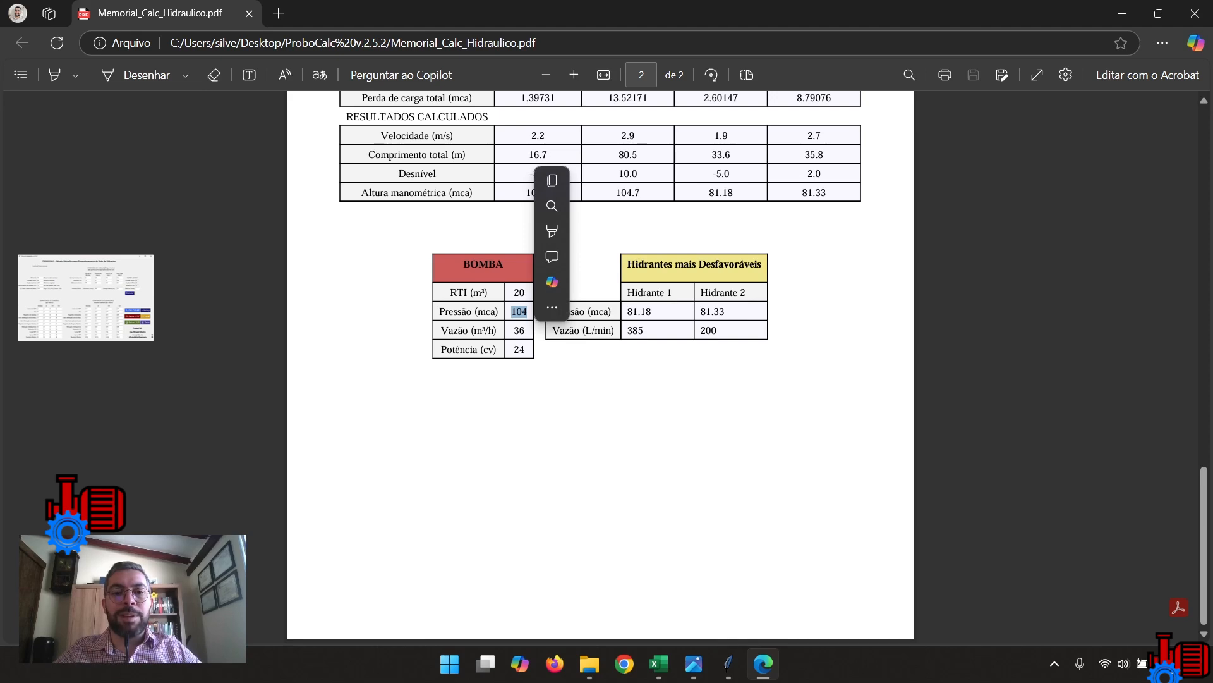
pyautogui.doubleClick(520, 331)
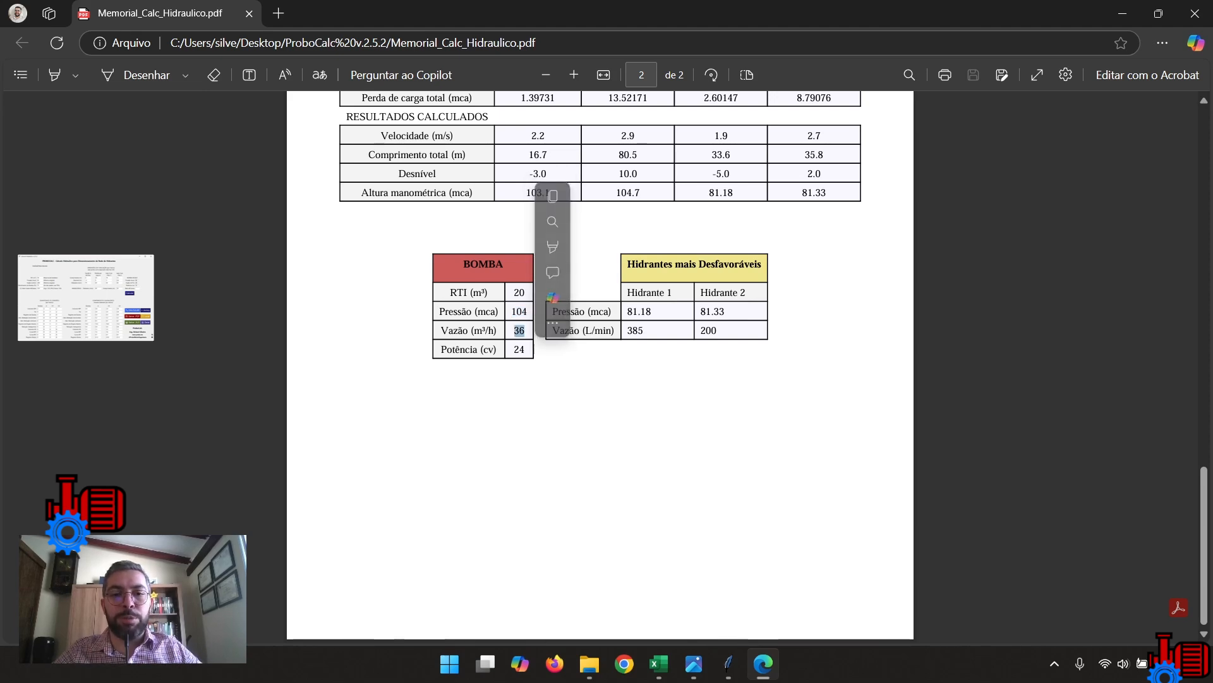
pyautogui.click(521, 333)
pyautogui.moveTo(514, 350); pyautogui.dragTo(520, 350)
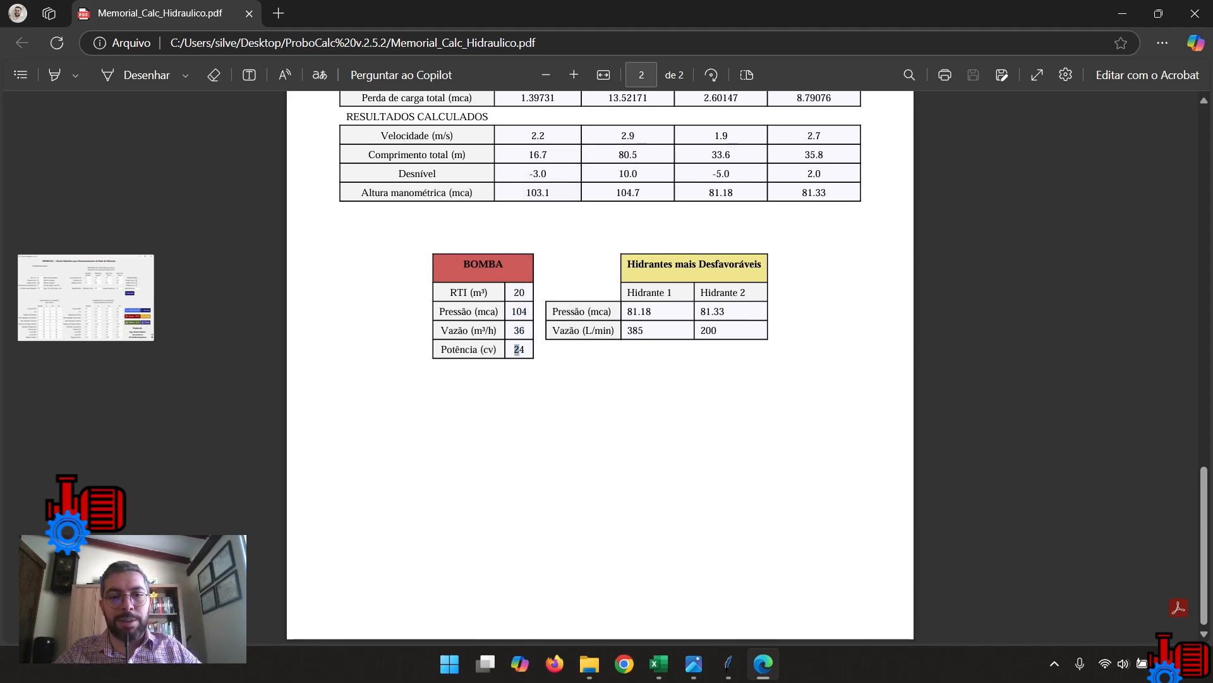
pyautogui.click(519, 351)
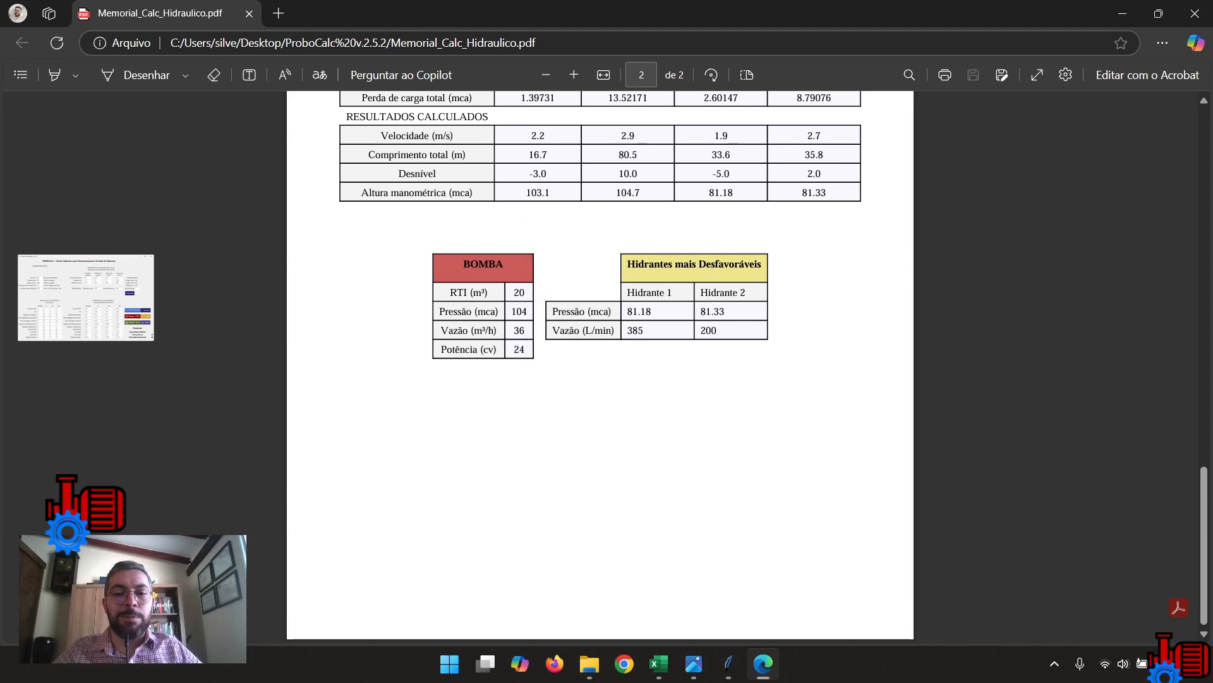
pyautogui.doubleClick(519, 350)
# Look through the report again, check Hidrante 1's pressure in the Hidrantes mais Desfavoráveis table, and close the PDF.
pyautogui.scroll(15, 519, 350)
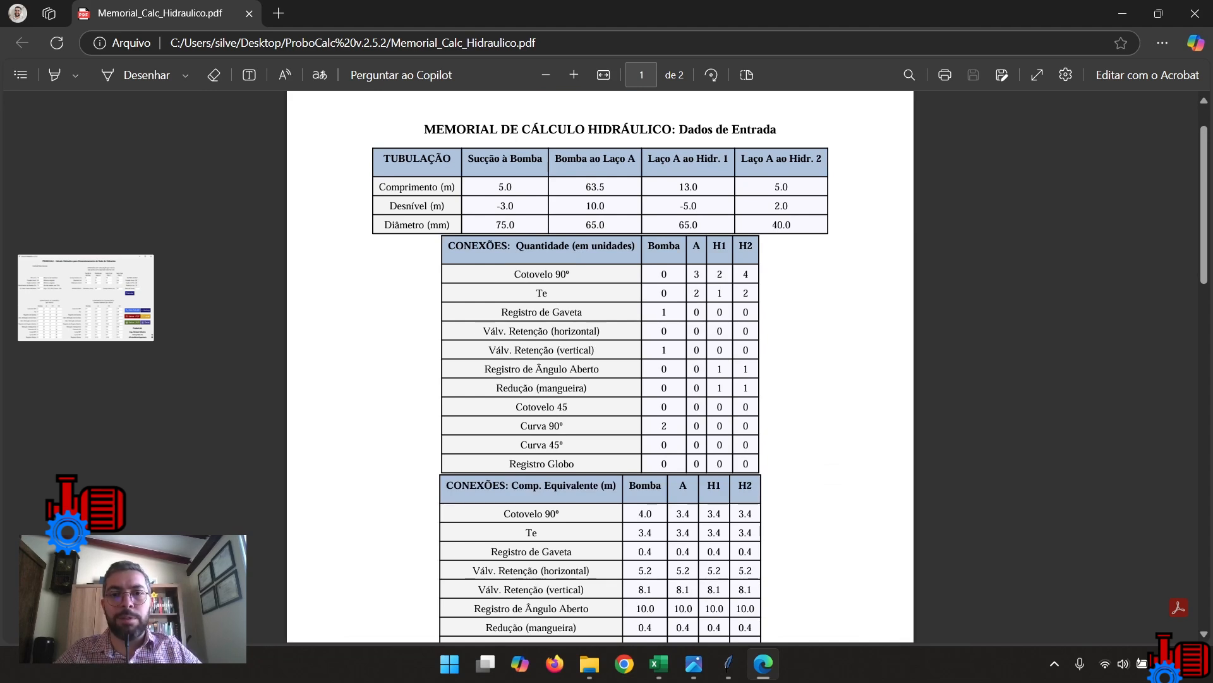
pyautogui.scroll(-15, 601, 366)
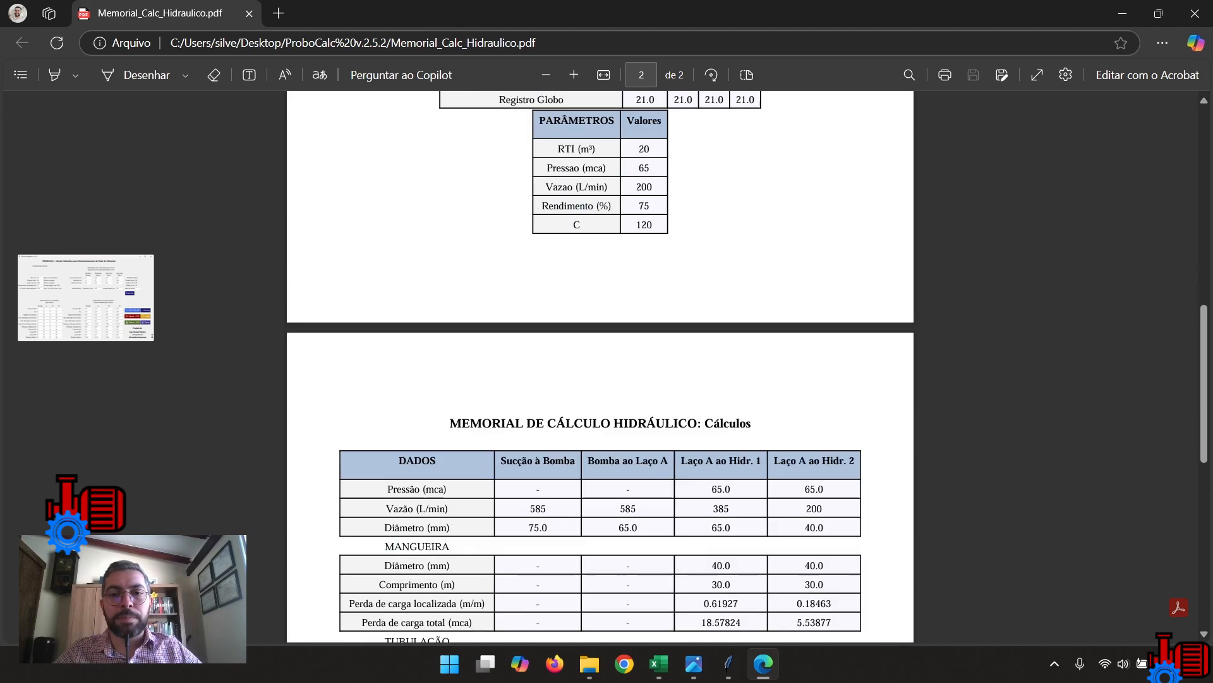
pyautogui.scroll(-3, 601, 367)
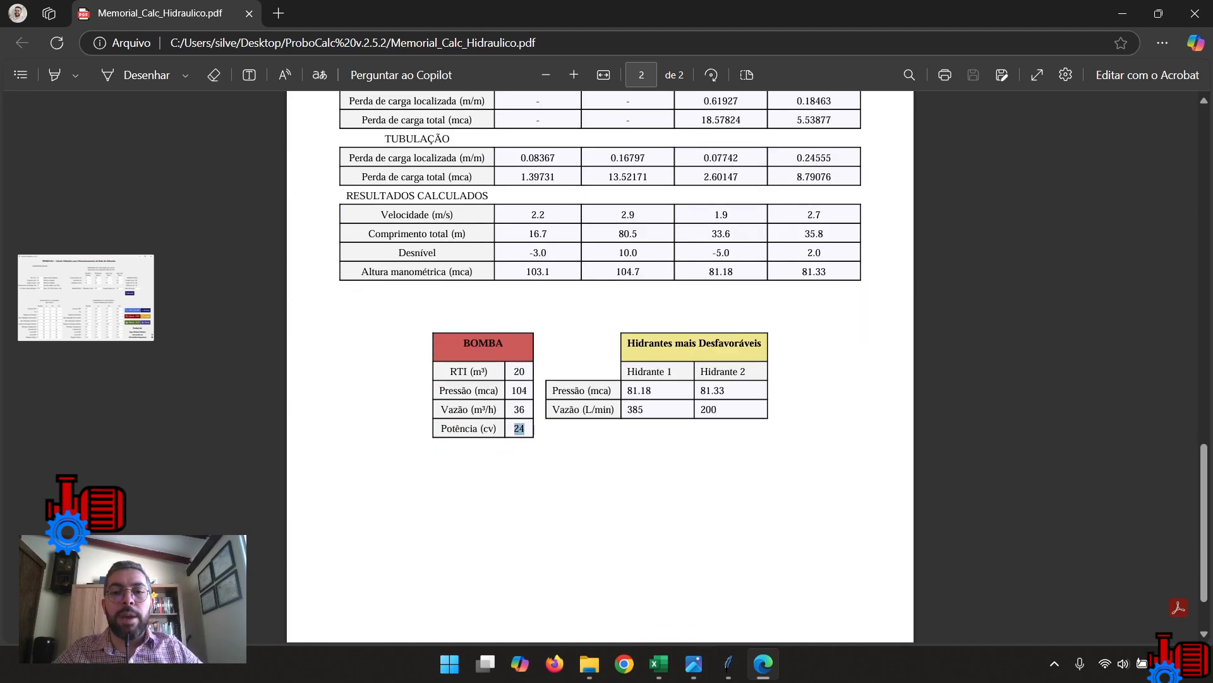
pyautogui.scroll(-2, 600, 366)
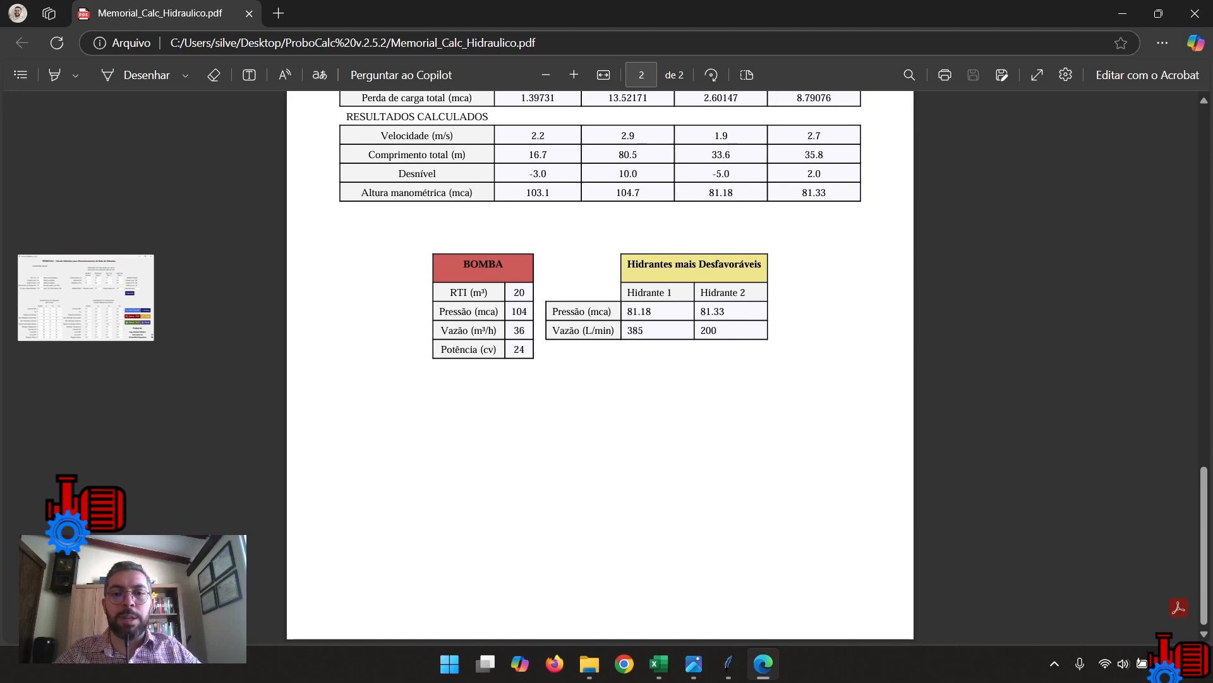
pyautogui.doubleClick(641, 312)
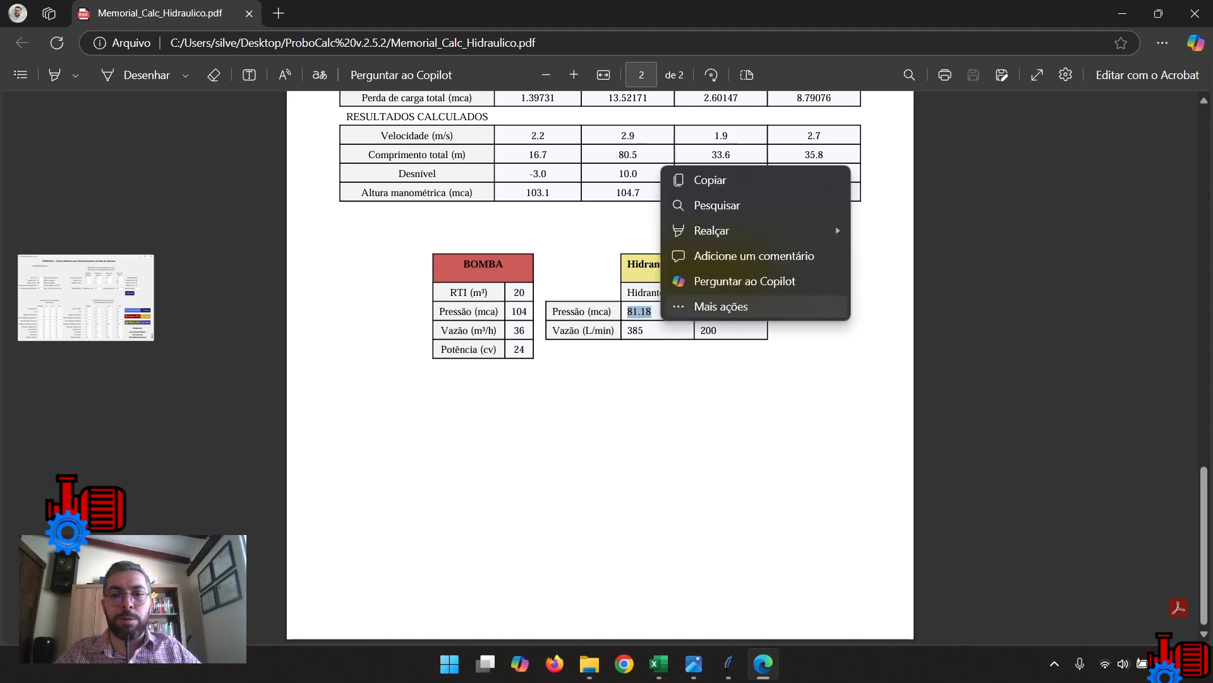
pyautogui.click(680, 306)
pyautogui.click(594, 405)
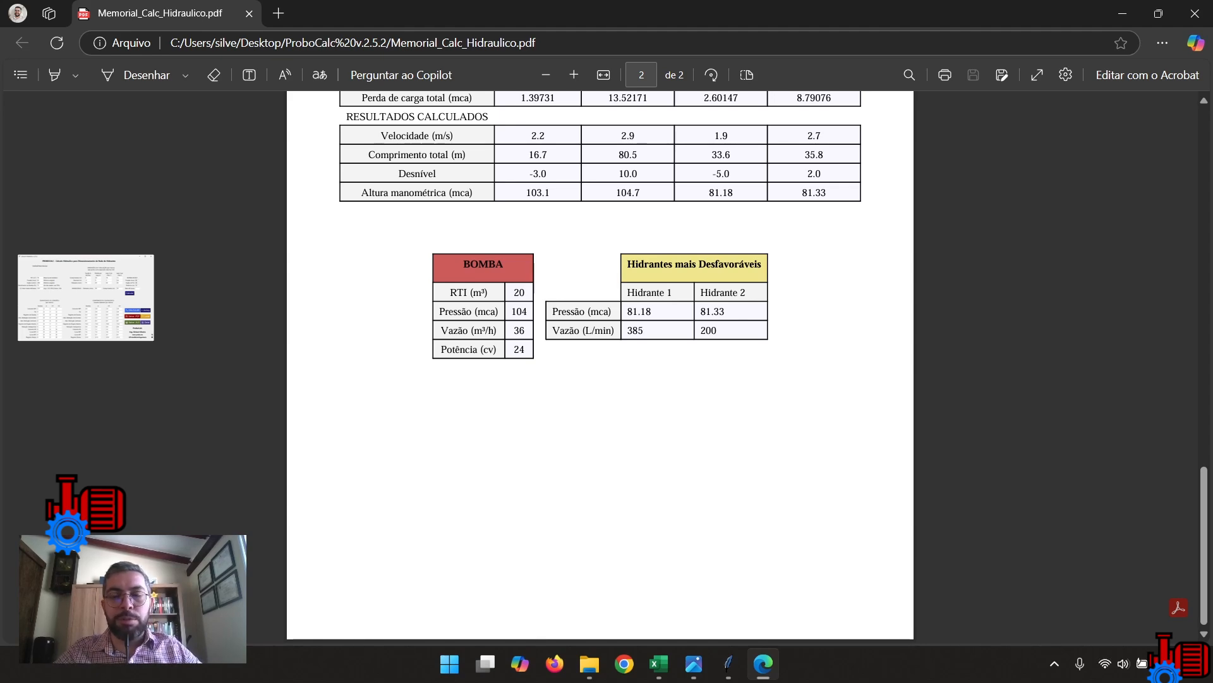
pyautogui.scroll(15, 601, 366)
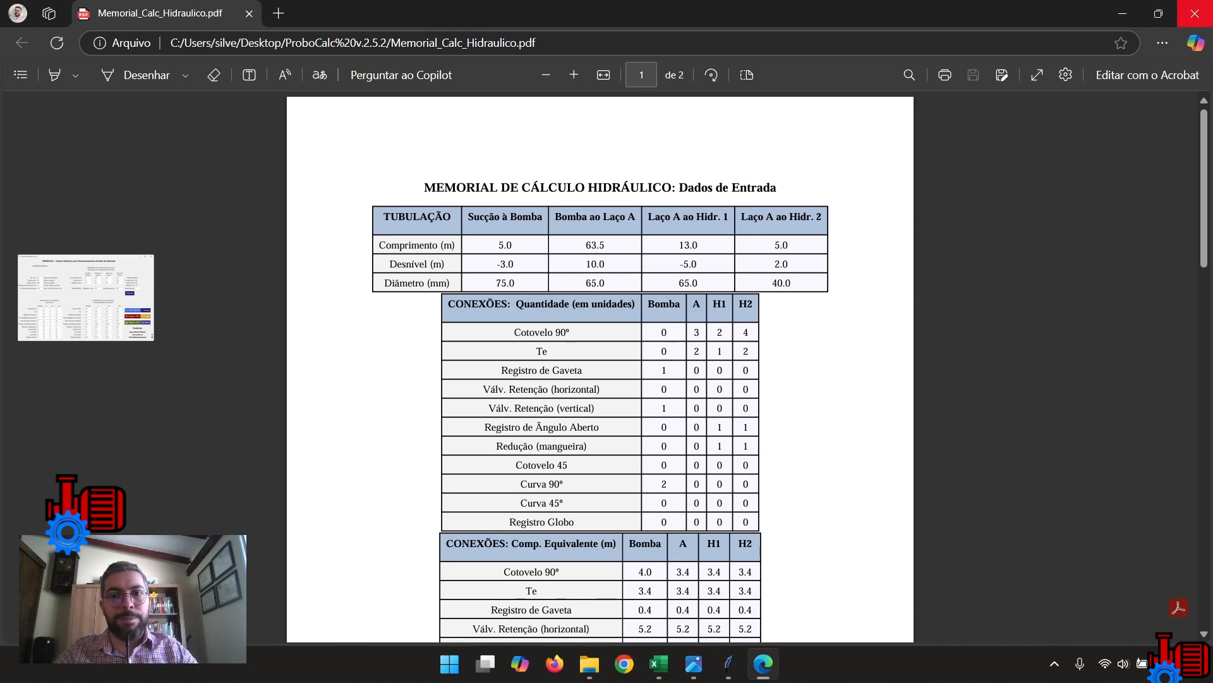
pyautogui.click(1194, 13)
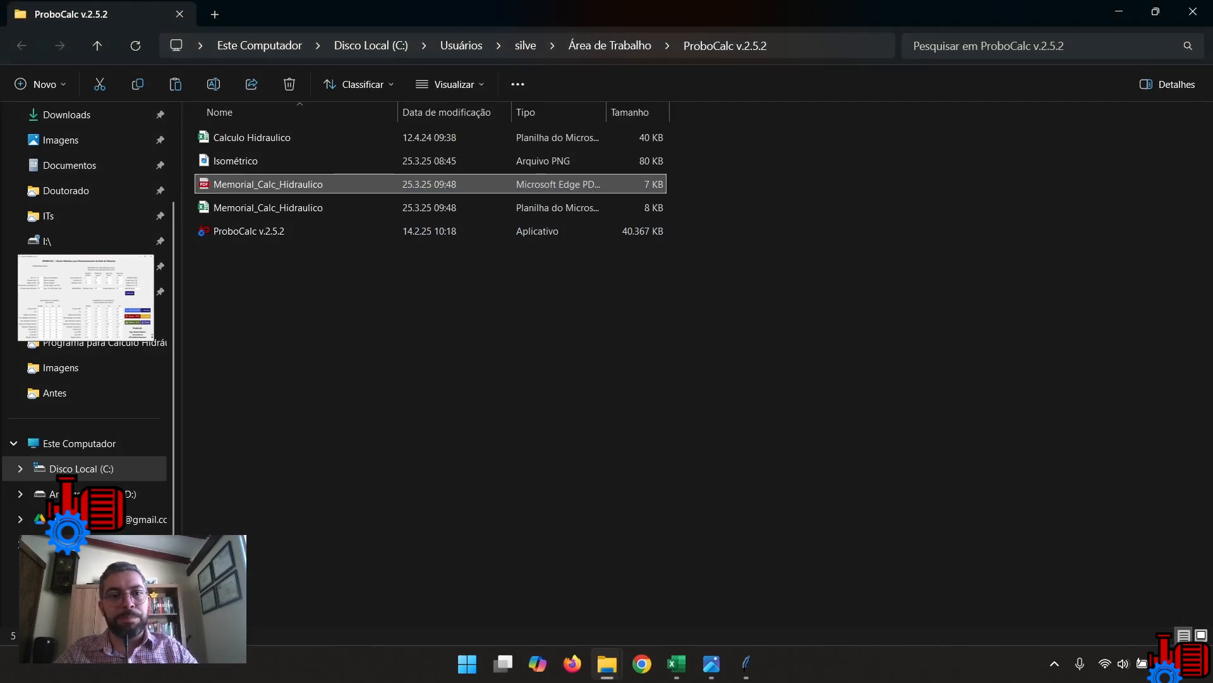
# Open the Memorial_Calc_Hidraulico spreadsheet in Excel and review its input data sheet and its calculated results sheet.
pyautogui.click(268, 208)
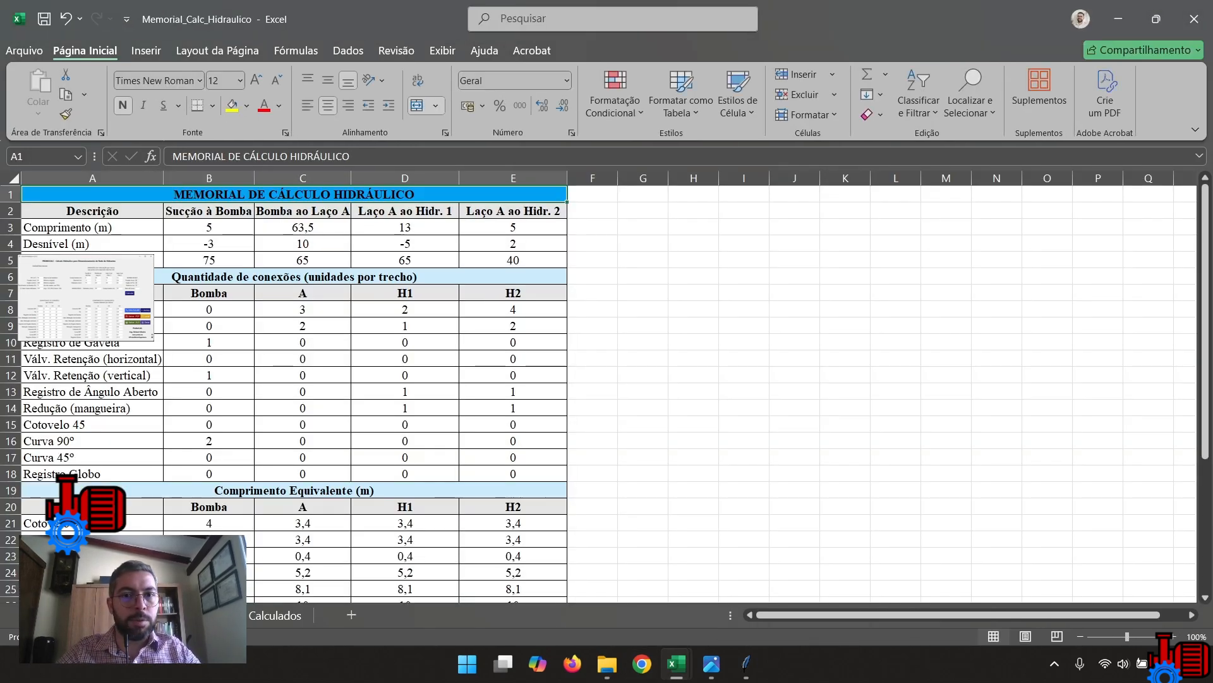
pyautogui.scroll(-9, 404, 391)
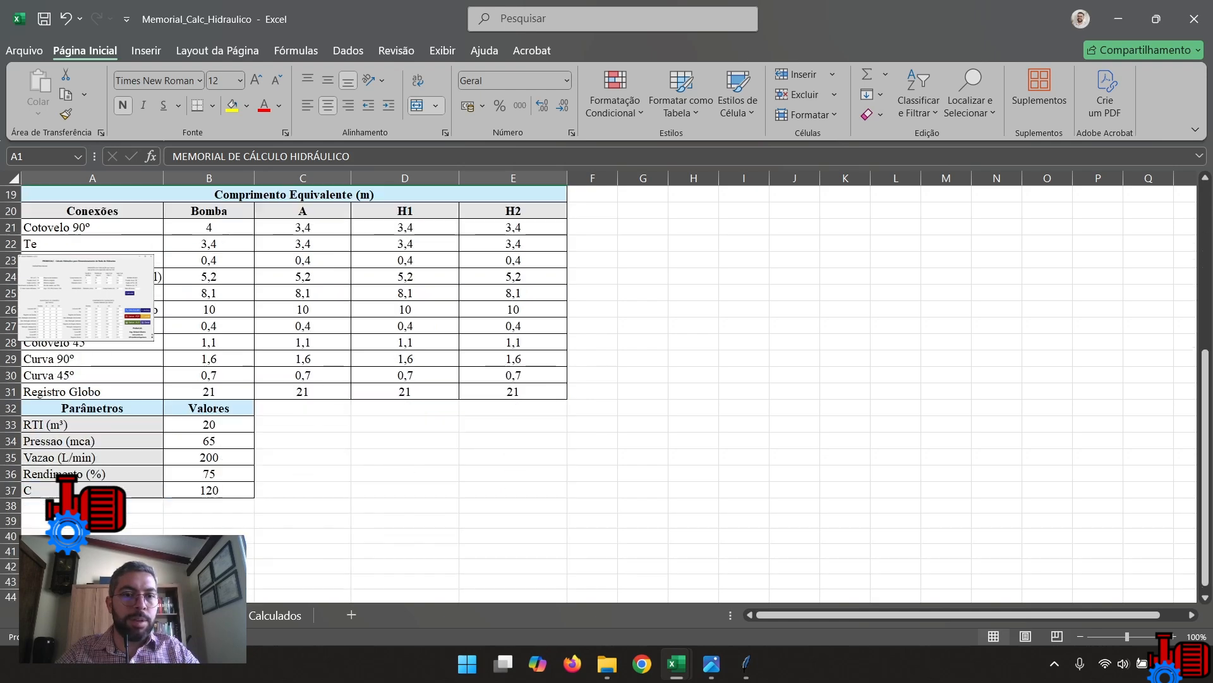
pyautogui.scroll(5, 404, 392)
pyautogui.click(276, 615)
pyautogui.scroll(-1, 405, 392)
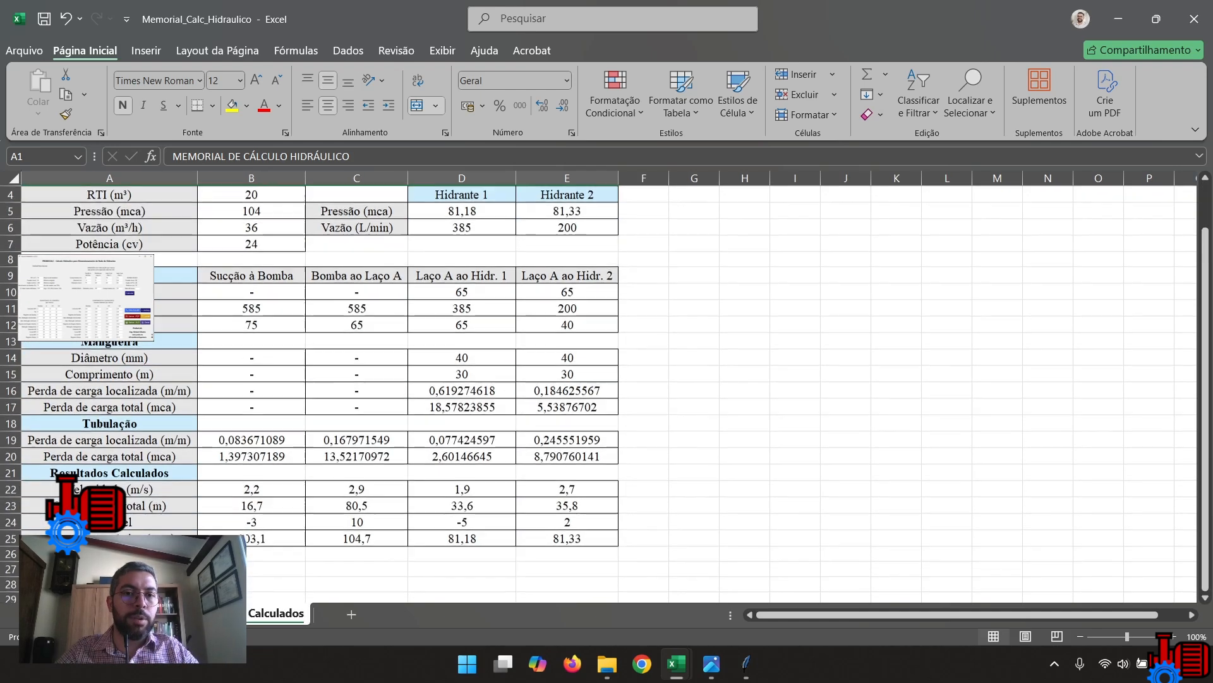
pyautogui.scroll(1, 404, 392)
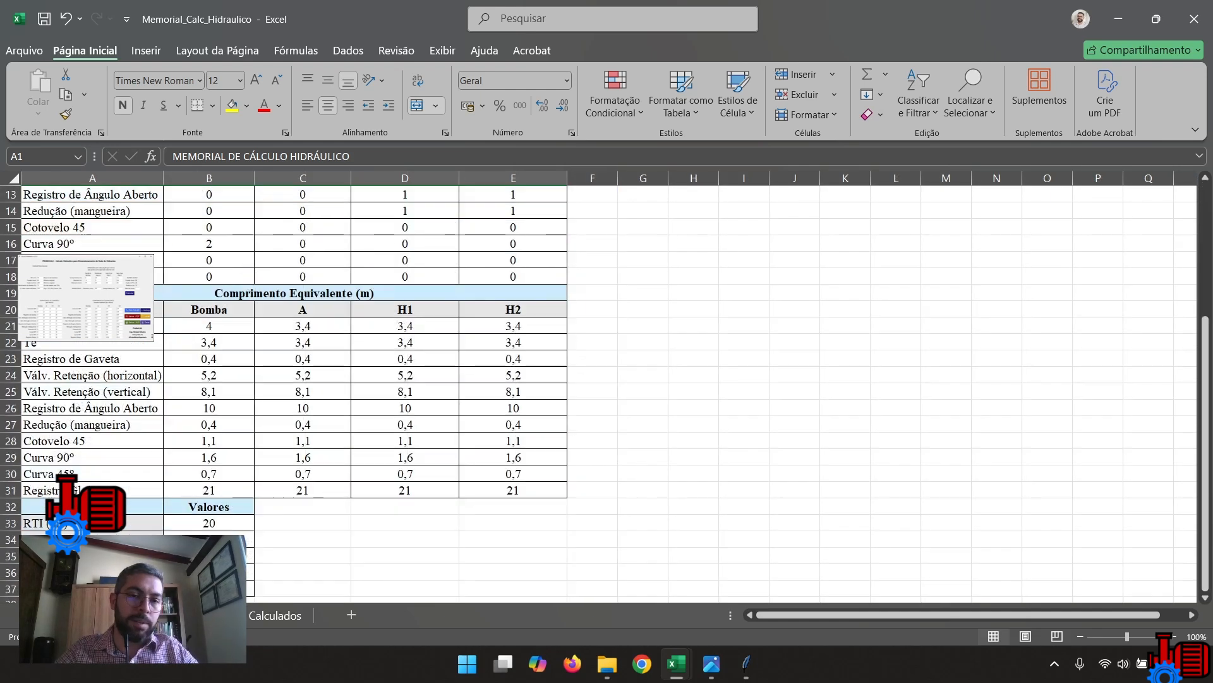
pyautogui.scroll(4, 404, 391)
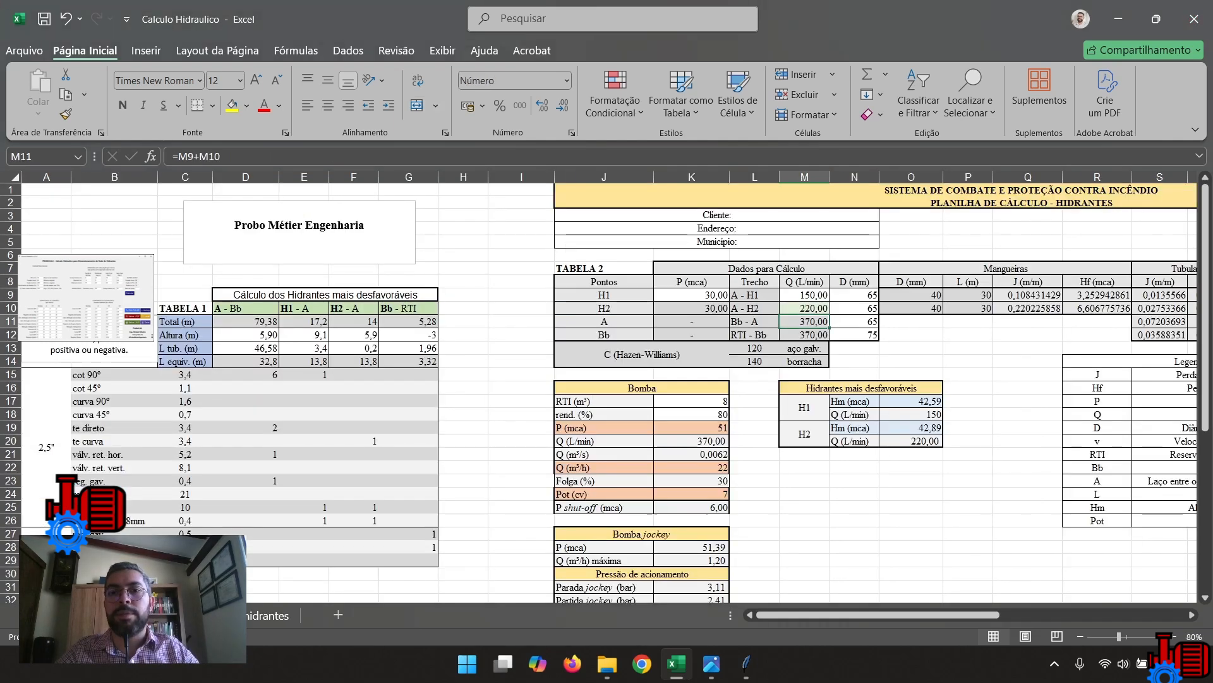
# Switch back to ProboCalc and add the jockey pump section to the hydrant network calculation.
pyautogui.click(746, 663)
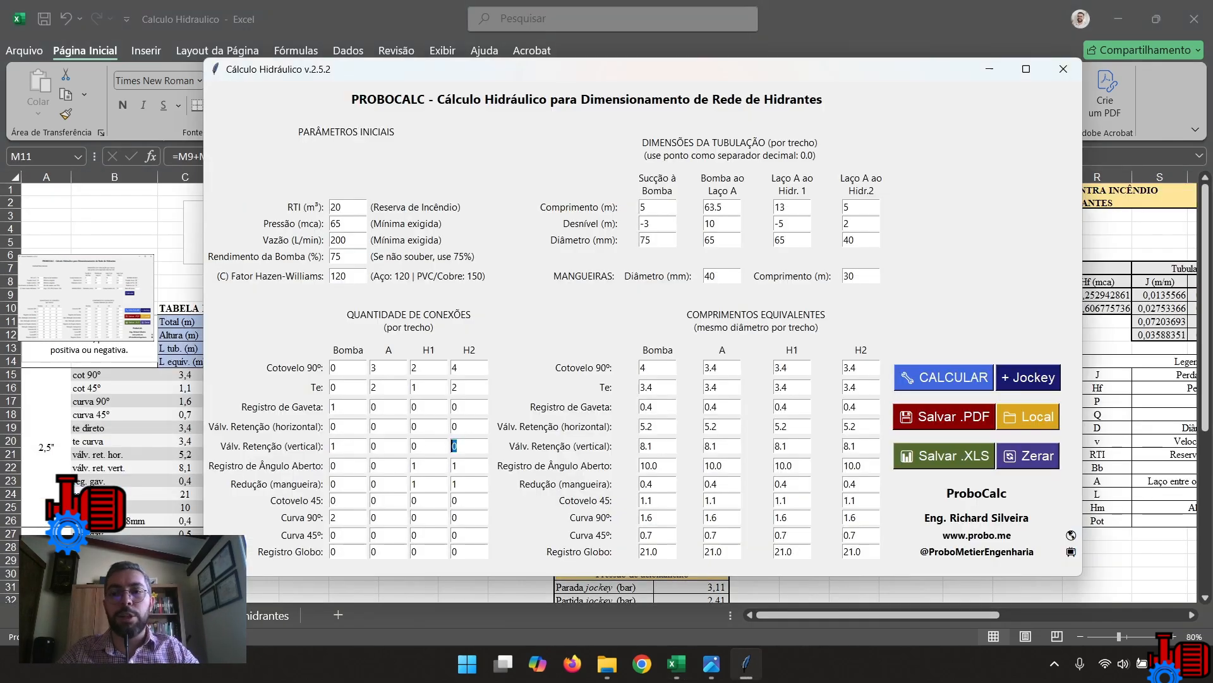
pyautogui.moveTo(607, 69); pyautogui.dragTo(585, 57)
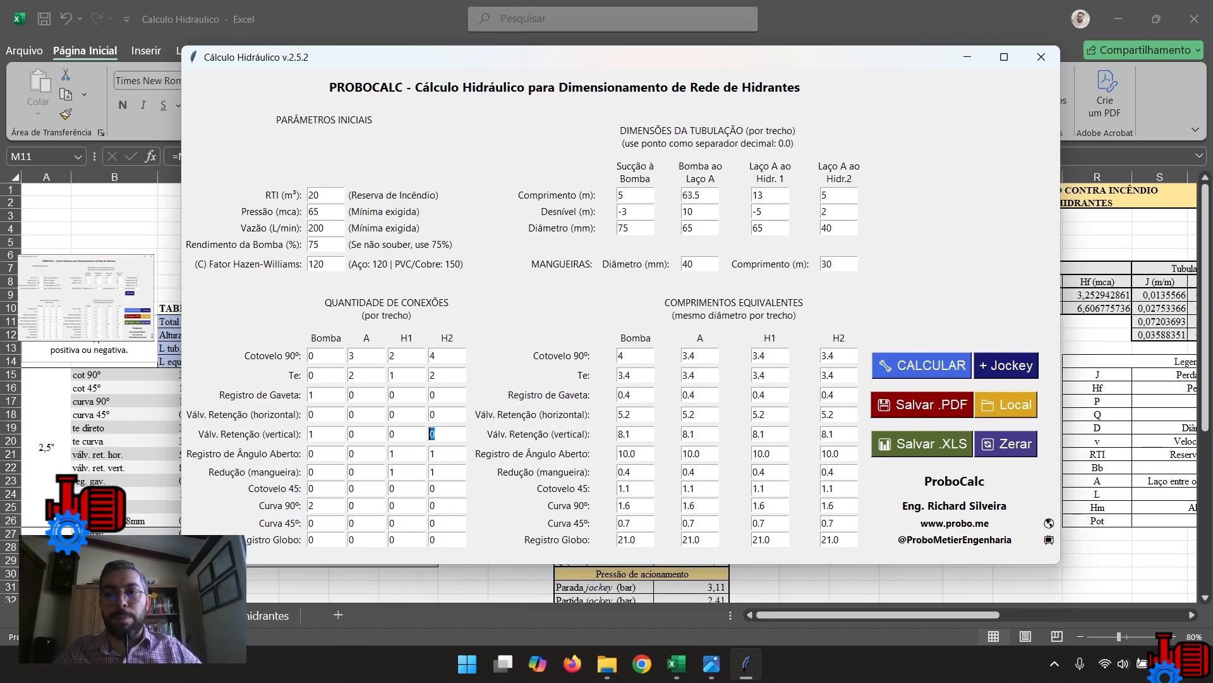
pyautogui.click(1006, 365)
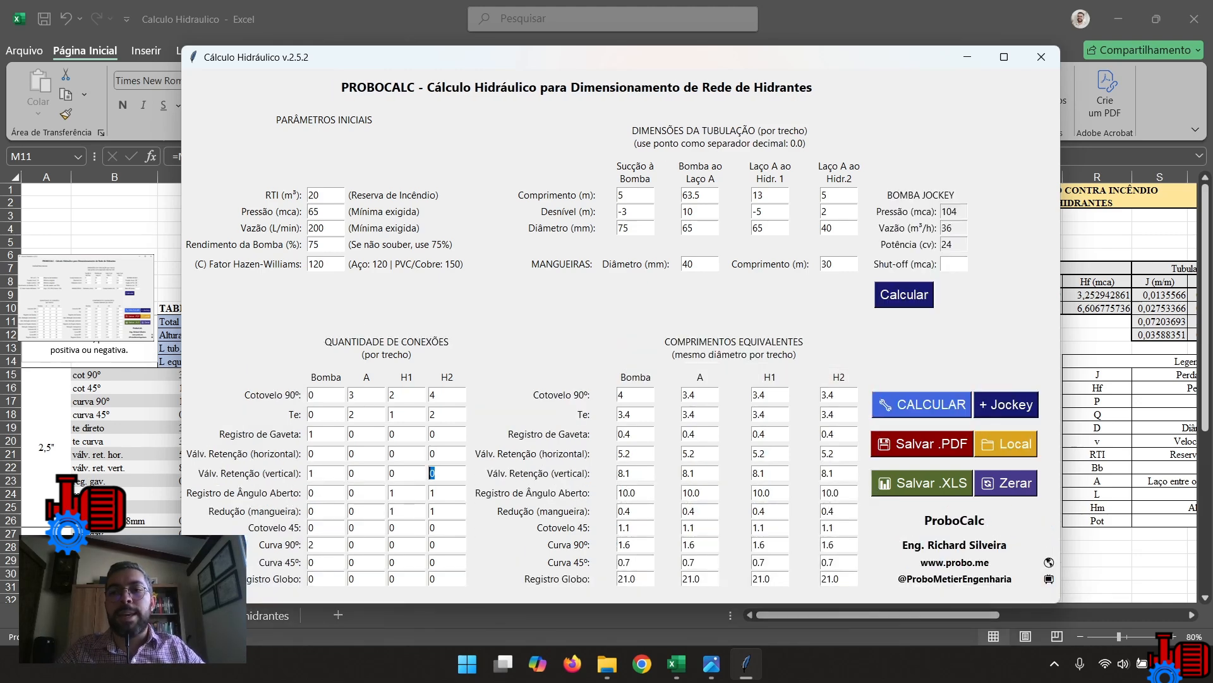
# Check the Pressão, Vazão and Potência values in the BOMBA JOCKEY section.
pyautogui.moveTo(942, 212); pyautogui.dragTo(958, 212)
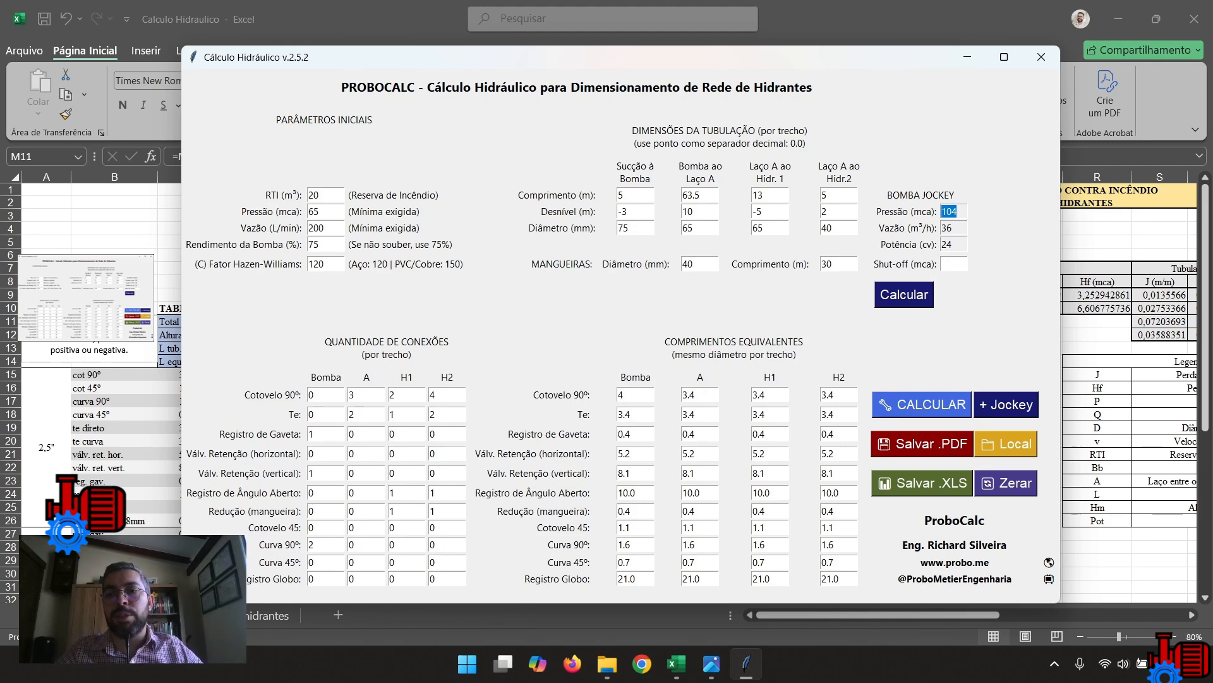
pyautogui.click(957, 211)
pyautogui.press('Tab')
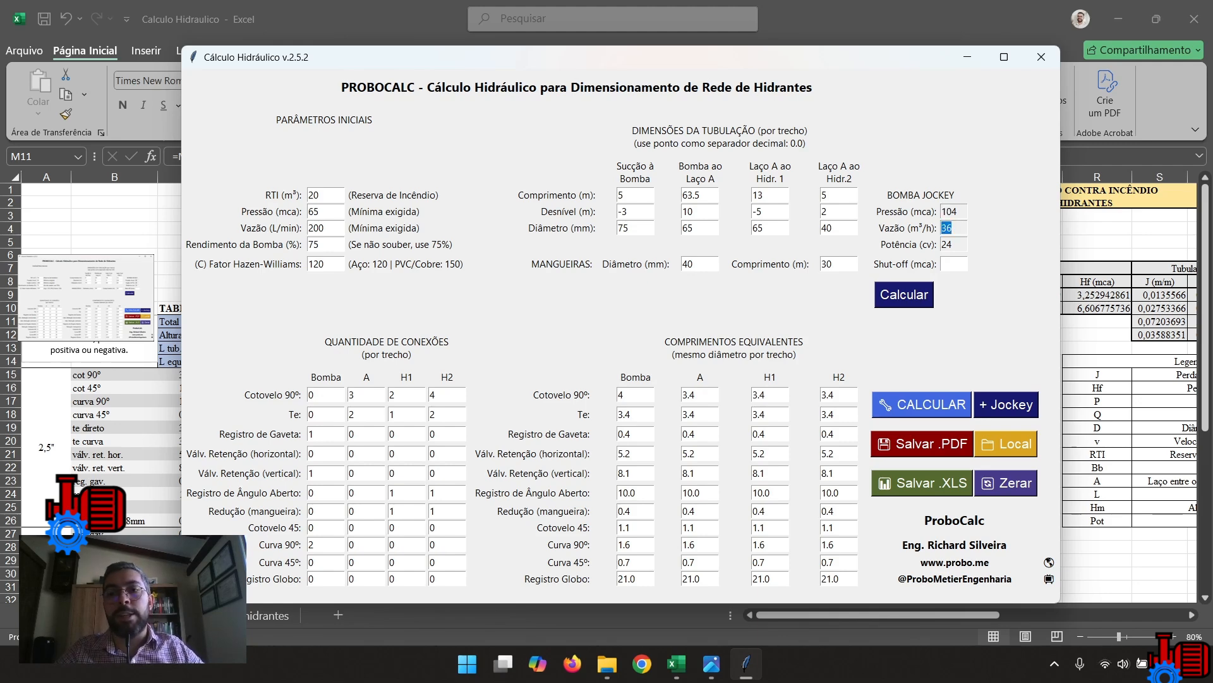
pyautogui.press('Tab')
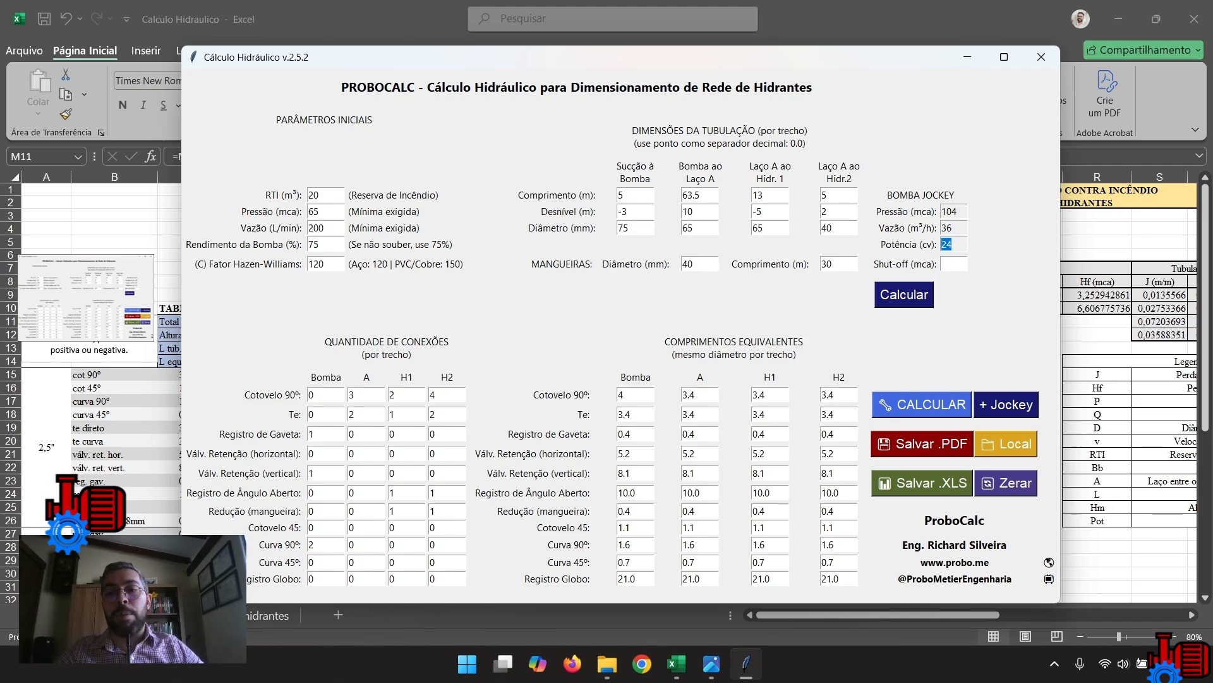
pyautogui.press('Tab')
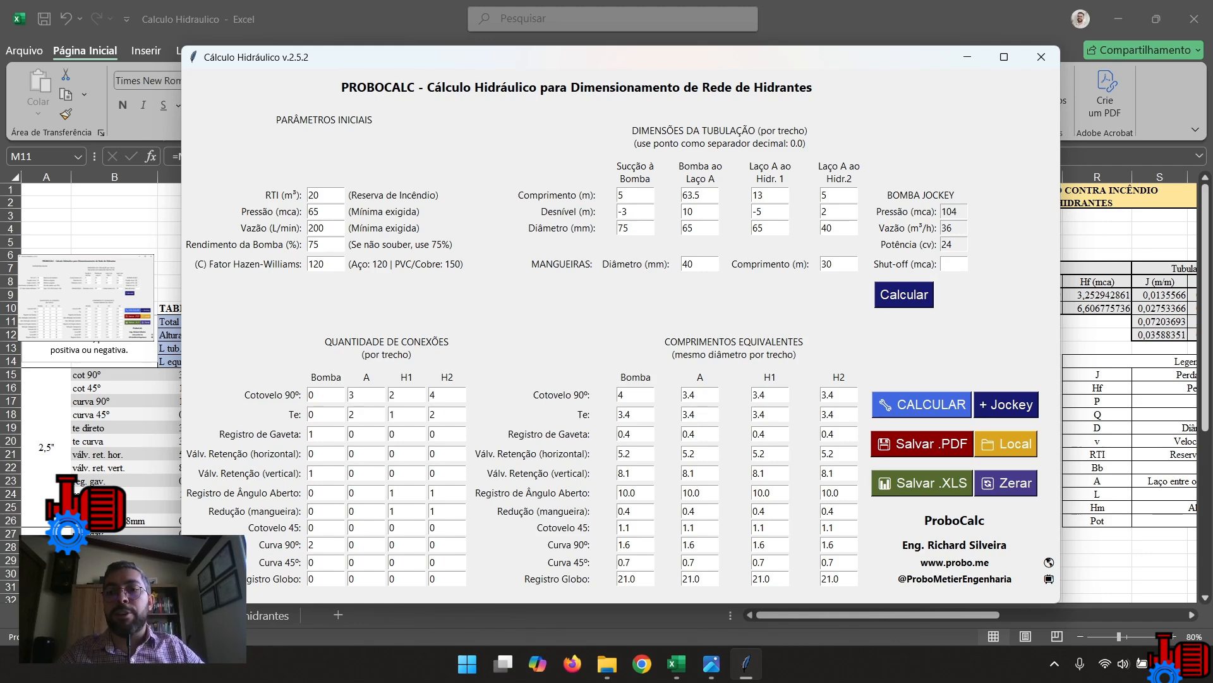
pyautogui.doubleClick(949, 212)
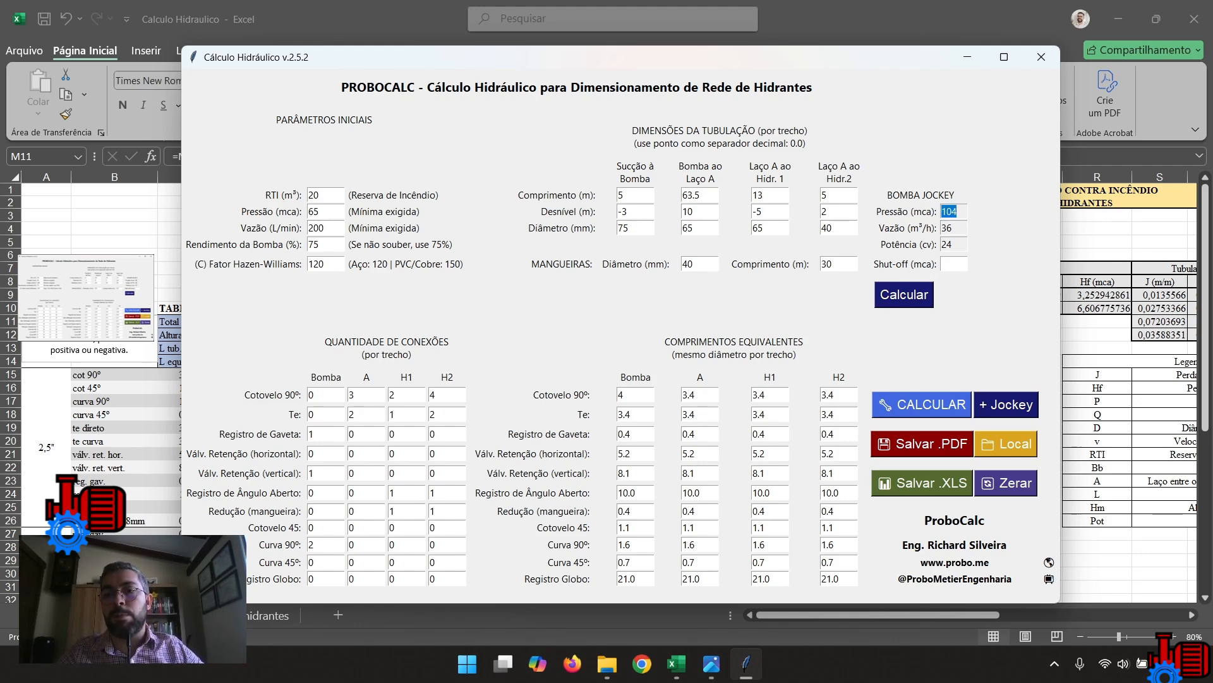
# Set the jockey pump's shut-off pressure to 105 mca, calculate it, and save the PDF report that includes the jockey pump.
pyautogui.click(954, 264)
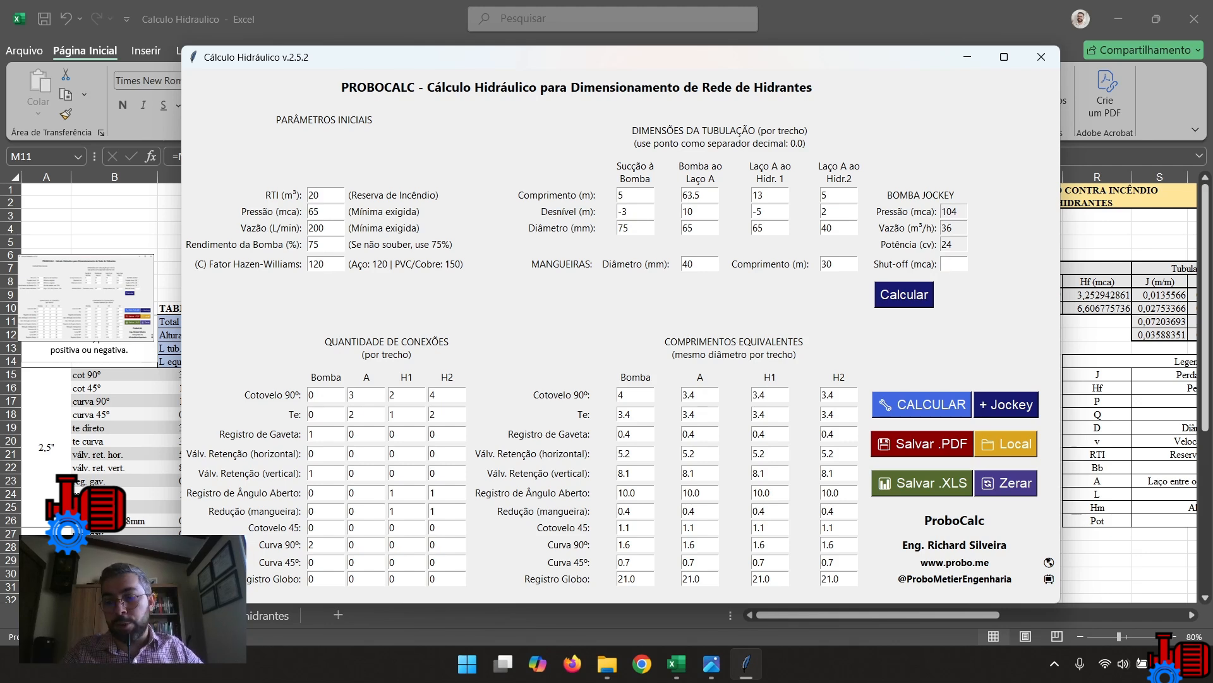
pyautogui.write('105')
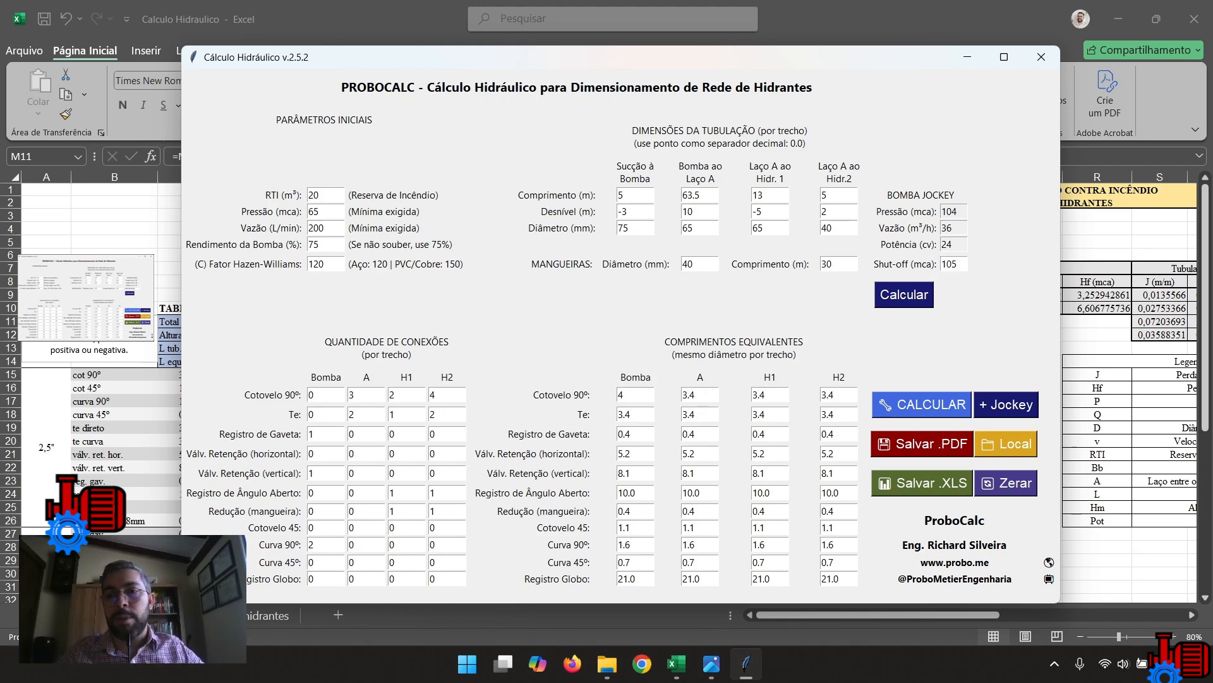
pyautogui.press('Return')
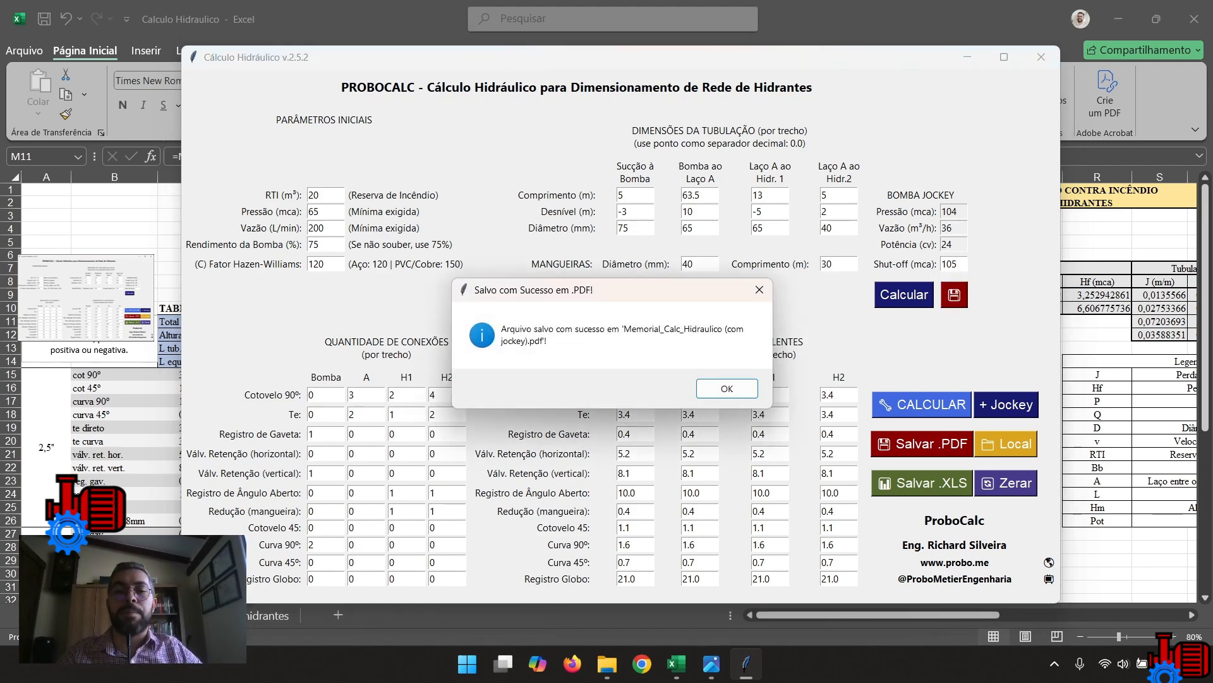
pyautogui.press('Return')
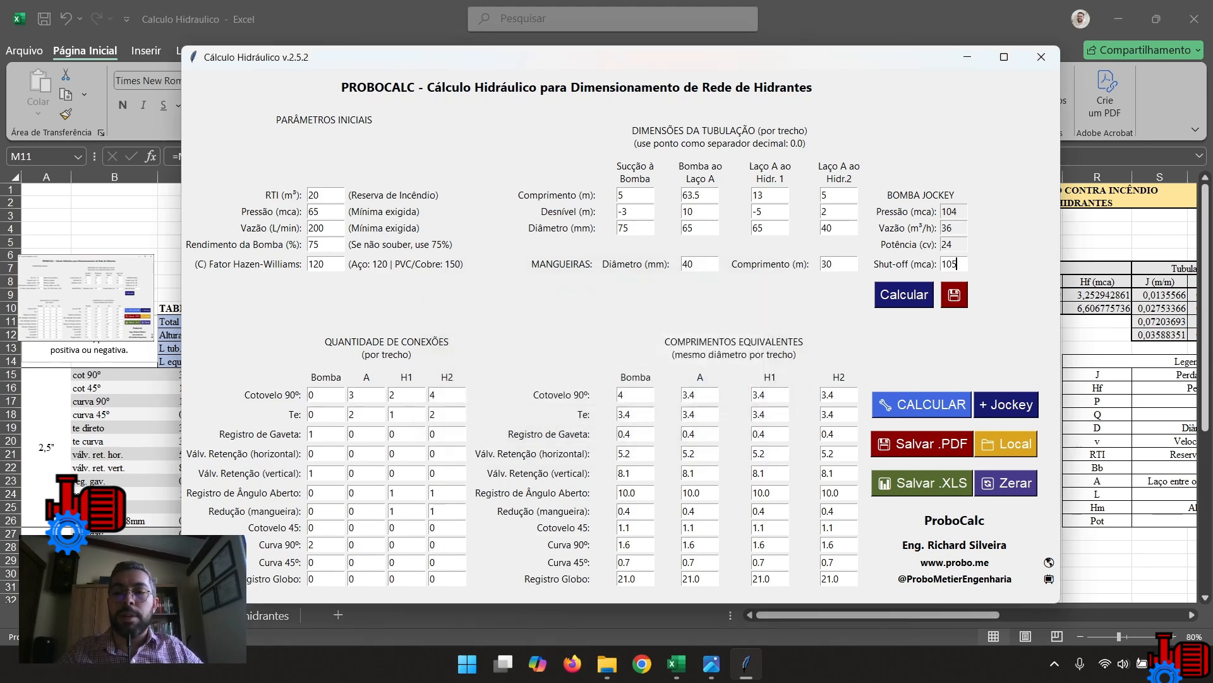
# Open the Memorial_Calc_Hidraulico (com jockey) PDF from the save folder and review its input data and calculation tables.
pyautogui.click(1006, 443)
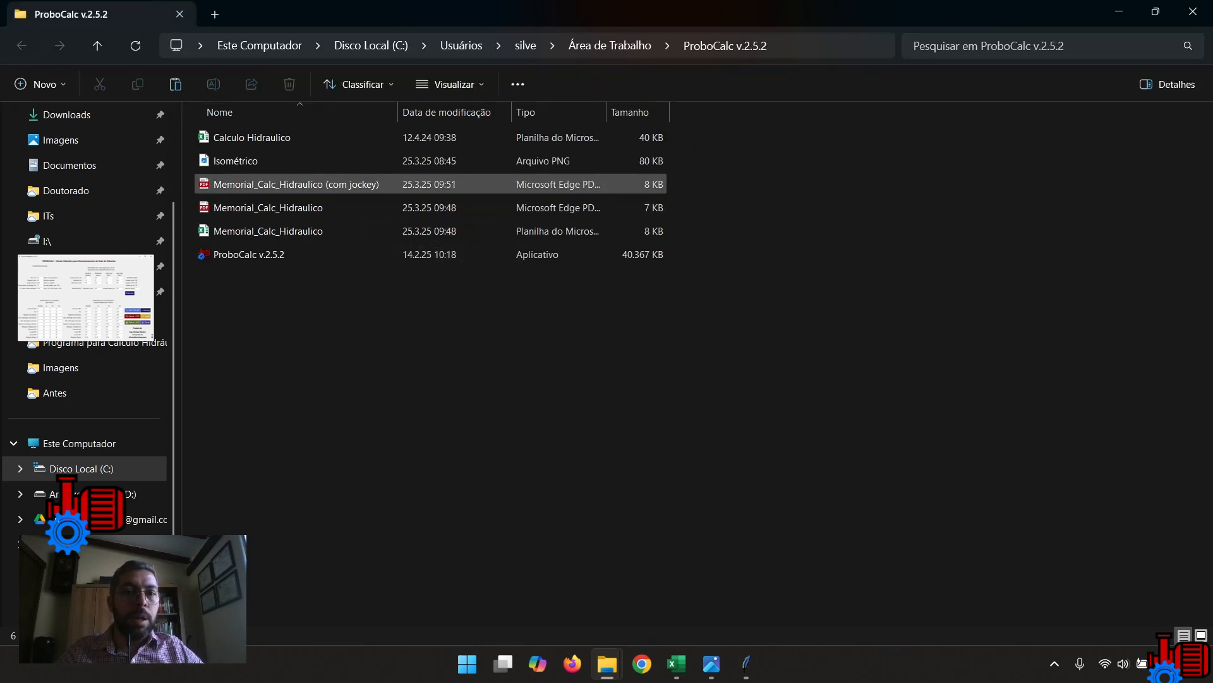
pyautogui.click(351, 184)
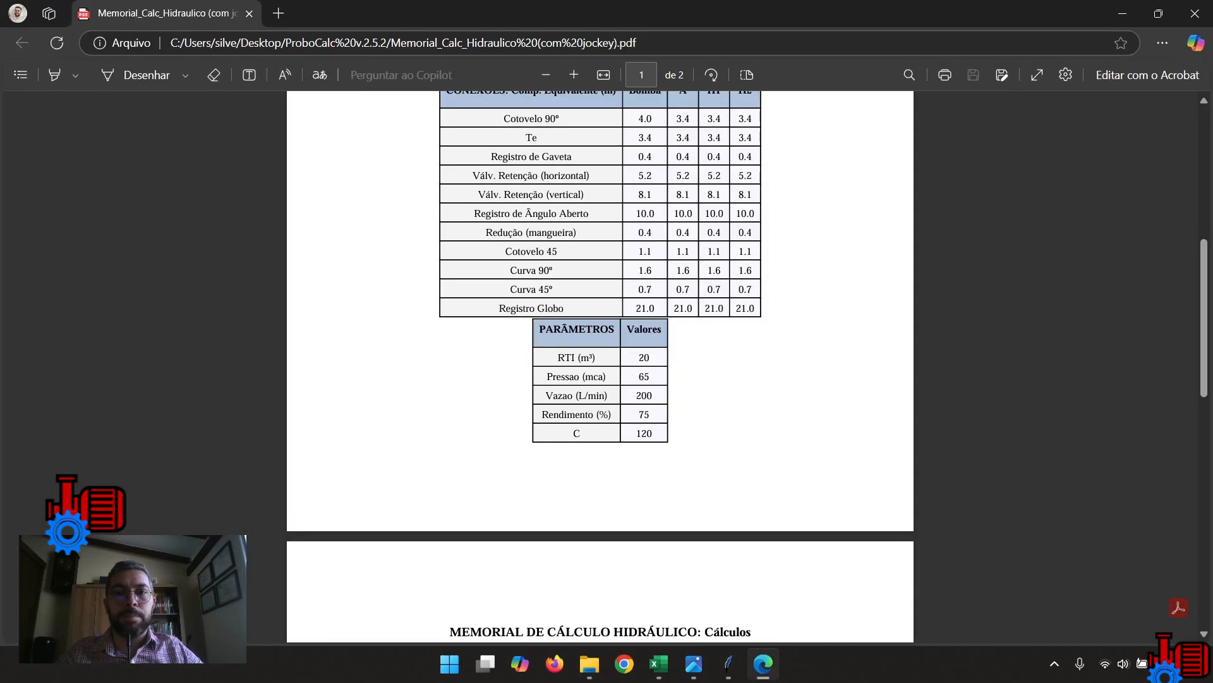
pyautogui.moveTo(1204, 318); pyautogui.dragTo(1204, 189)
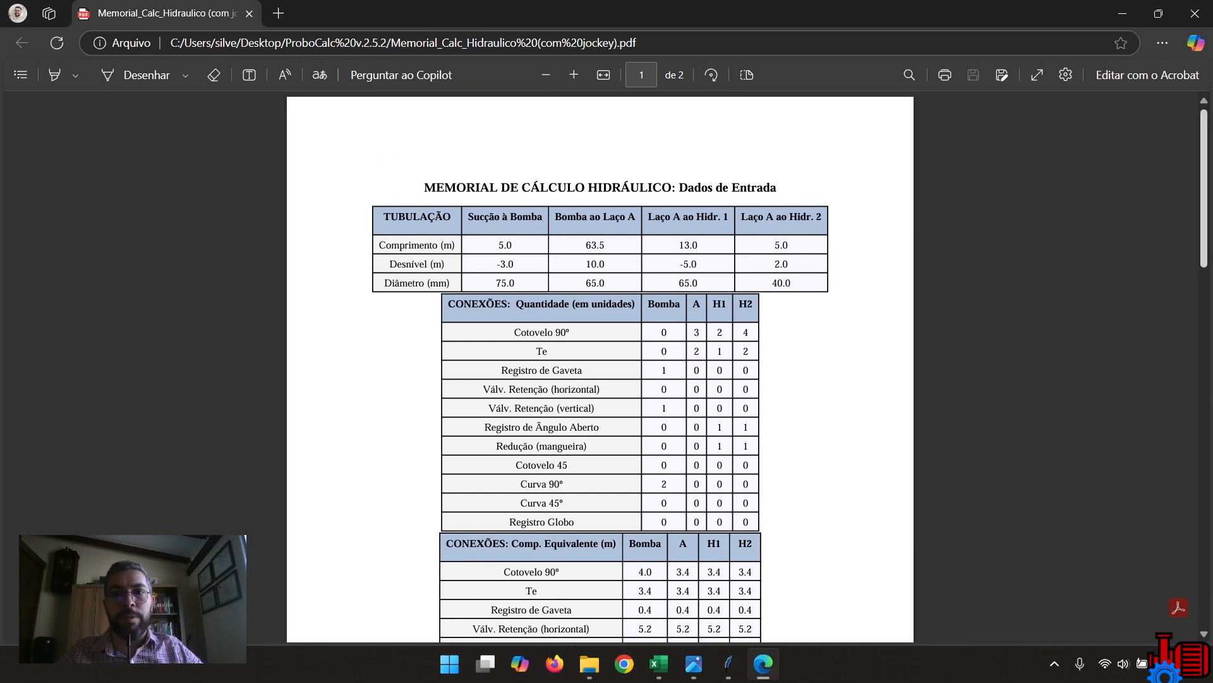
pyautogui.scroll(-1, 600, 366)
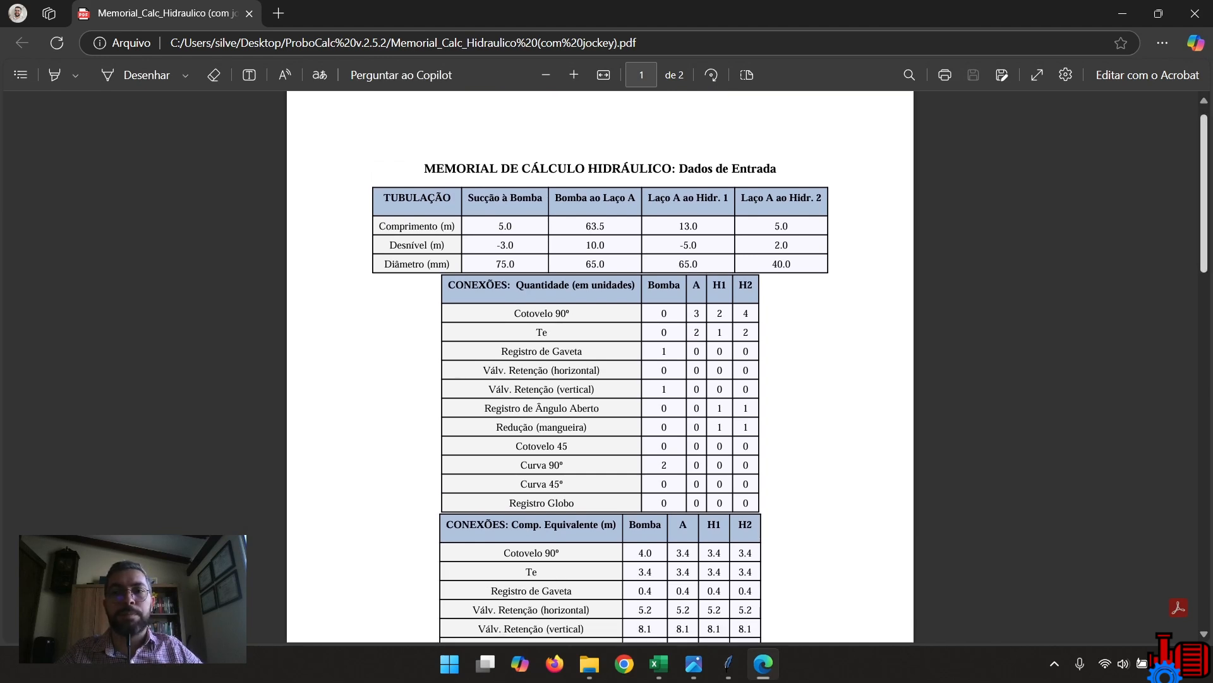
pyautogui.scroll(-8, 601, 366)
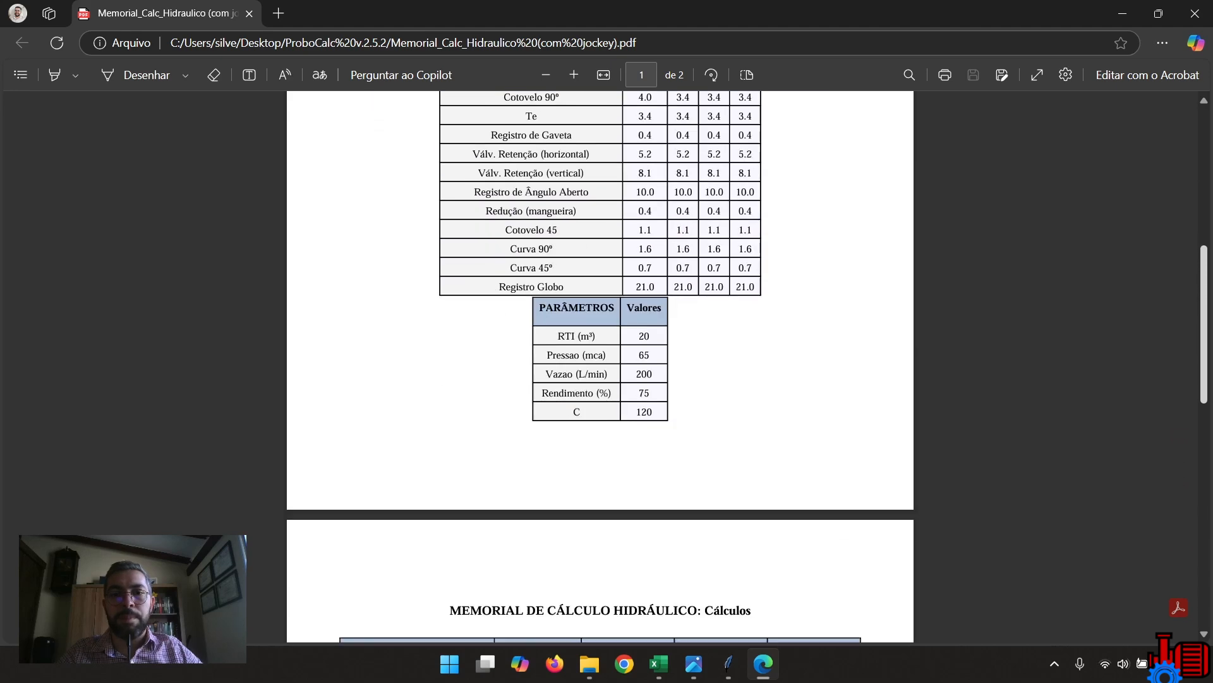
pyautogui.scroll(-7, 600, 367)
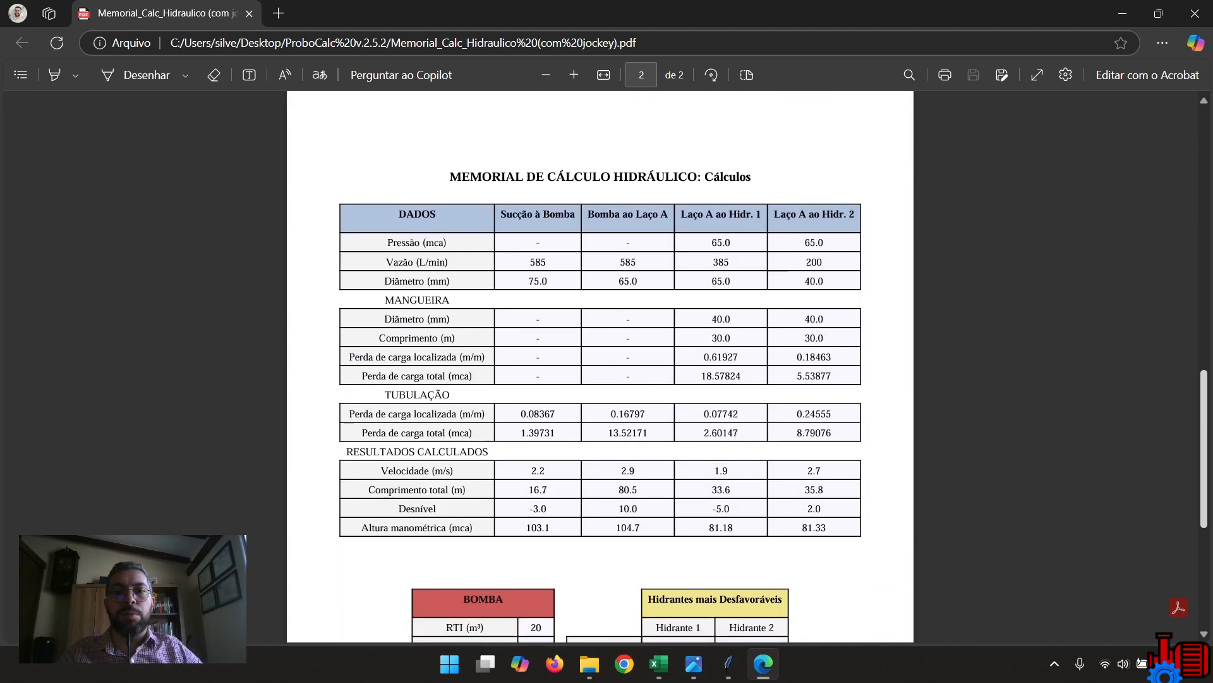